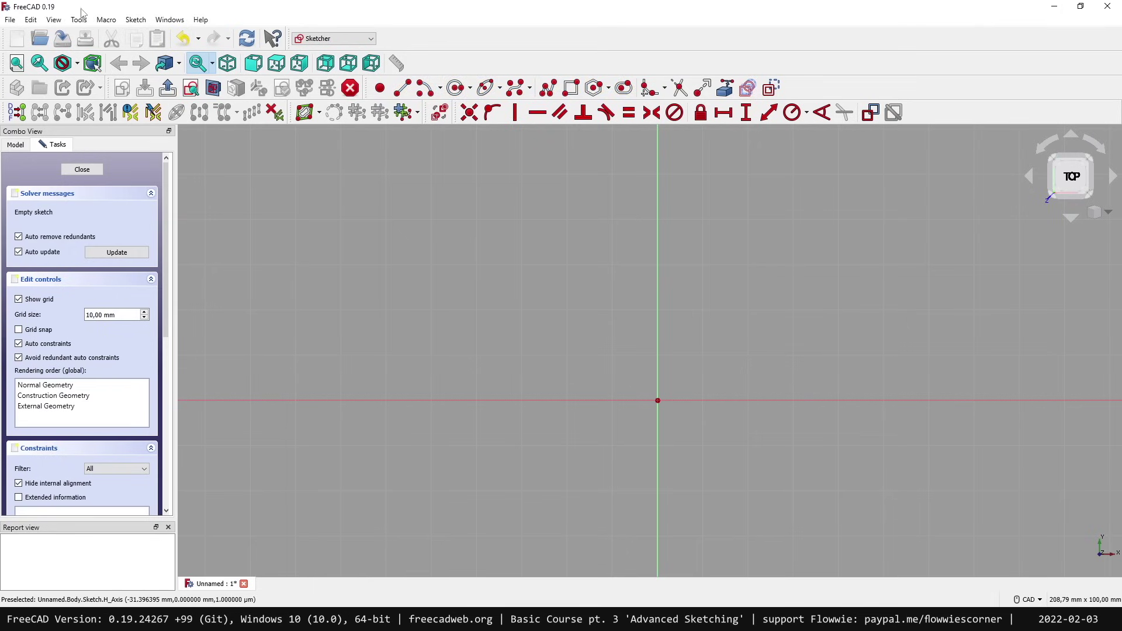
Step: Check FreeCAD's version information in the About dialog
click(200, 19)
click(234, 153)
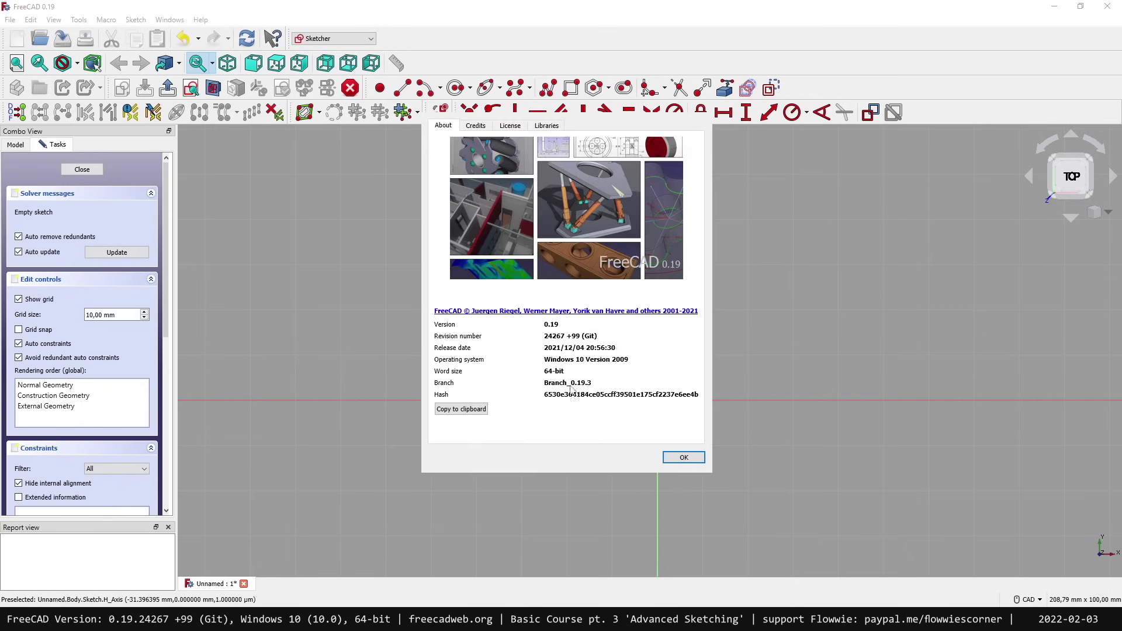
click(680, 460)
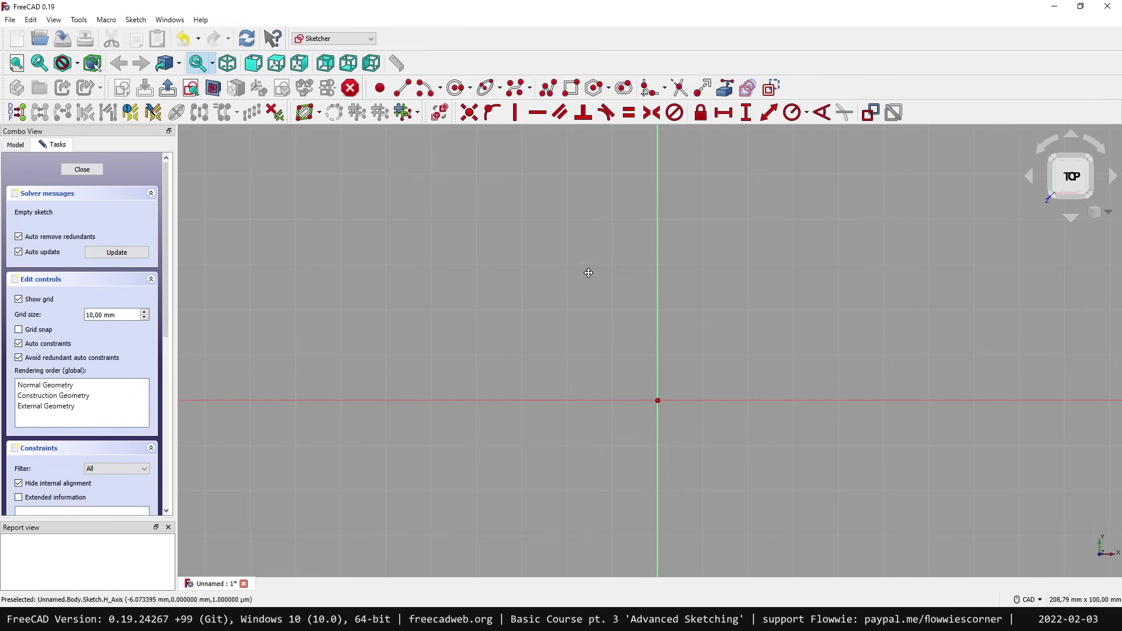
Step: Draw a rectangle around the sketch origin with the GR shortcut and close the sketch
middle_drag(583, 271, 553, 325)
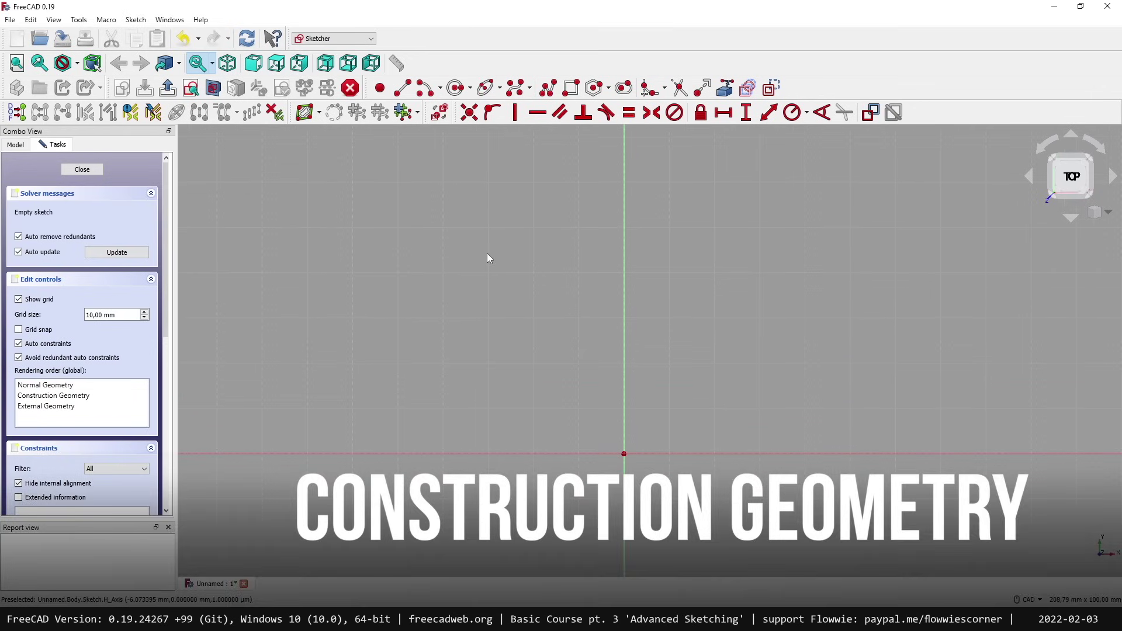
middle_drag(525, 360, 575, 291)
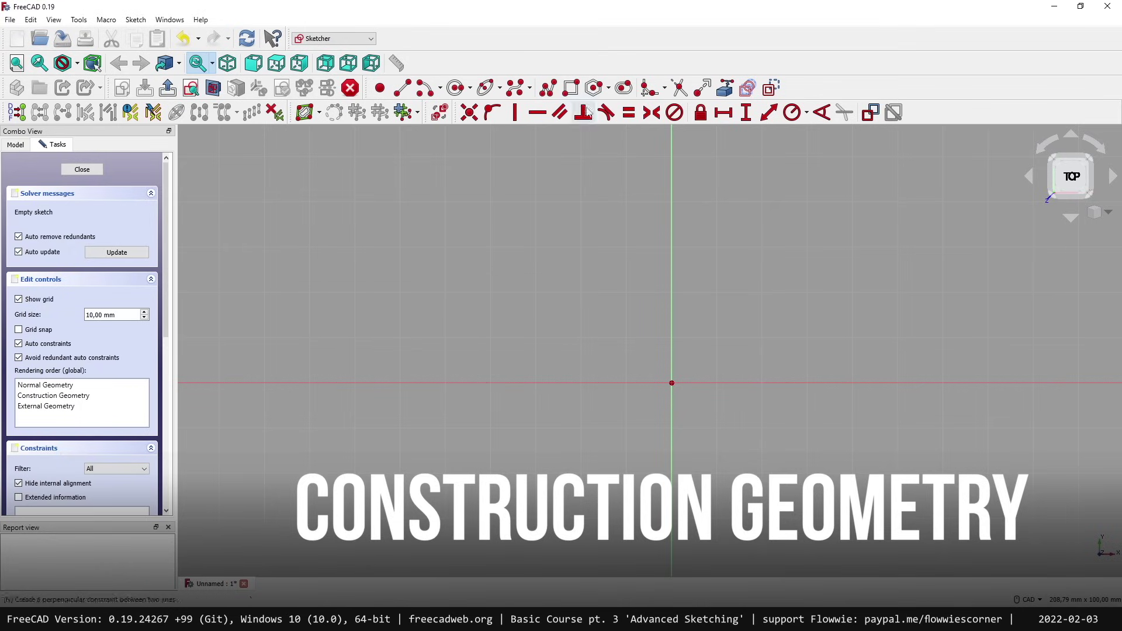
key(g)
key(r)
click(552, 287)
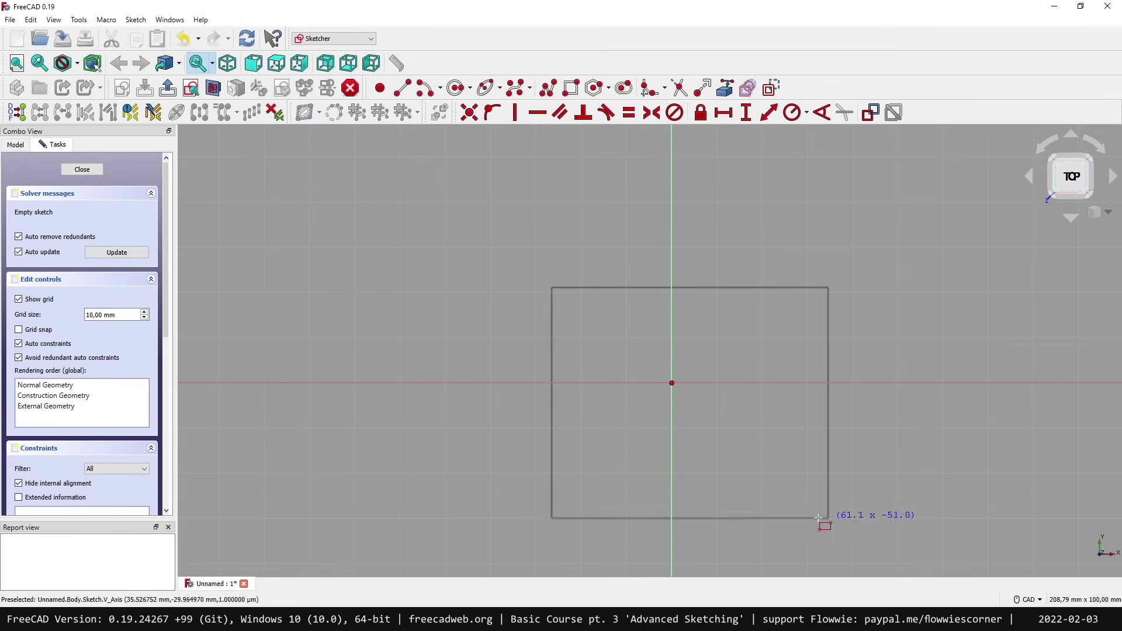
click(811, 517)
click(69, 170)
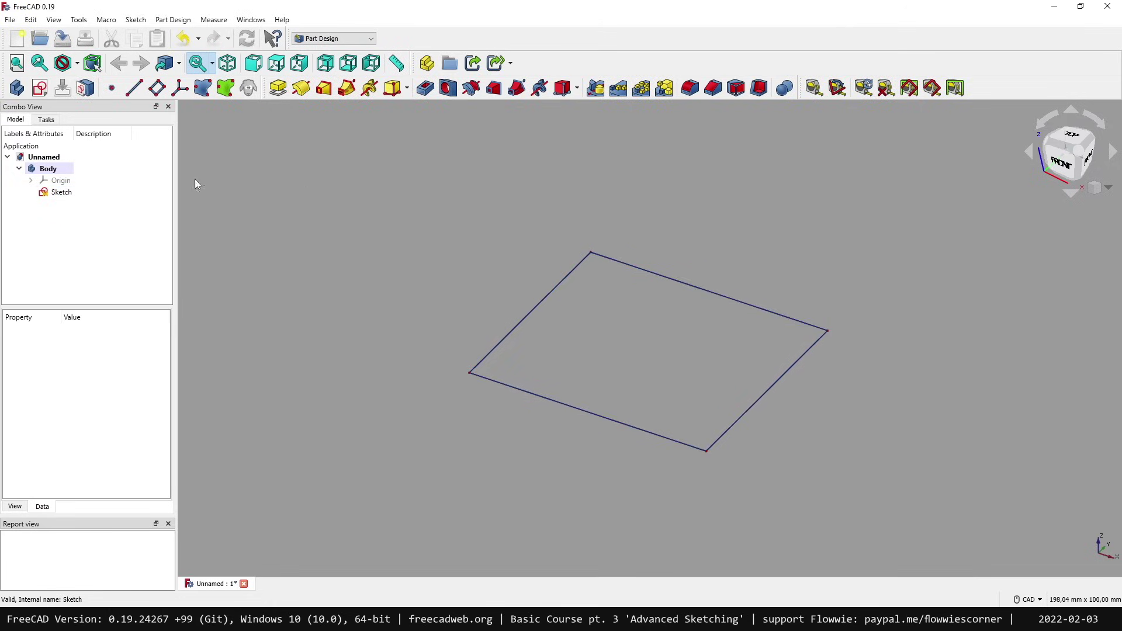
Step: Pad the rectangle sketch 10 mm into a solid block
click(64, 192)
click(278, 88)
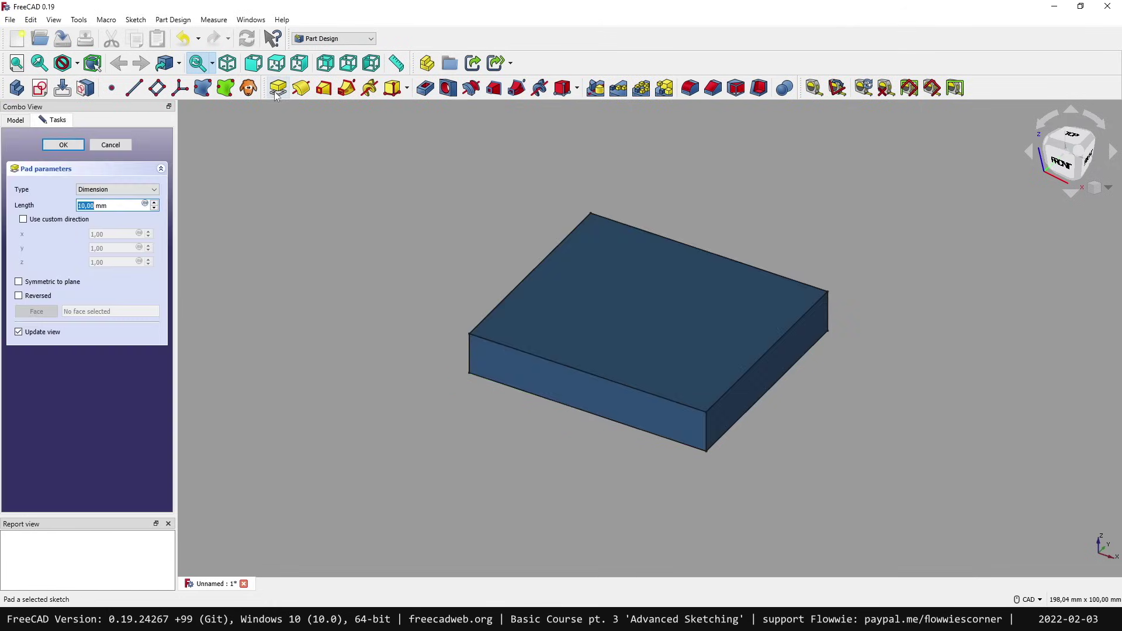
click(63, 144)
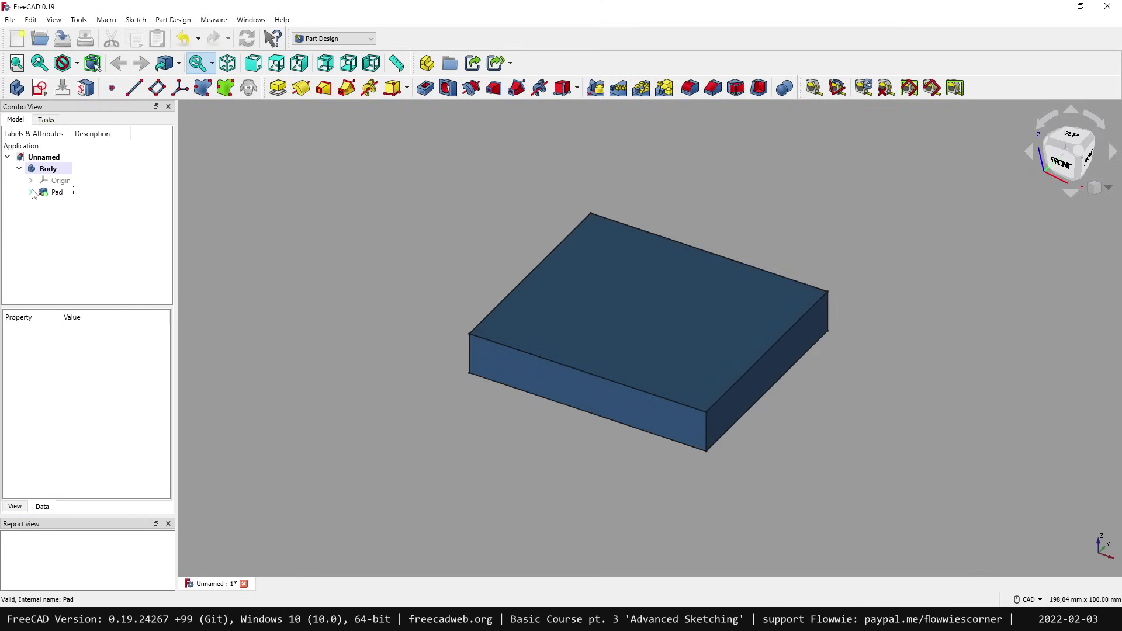
Step: Hide the Pad and reopen its sketch for editing
click(69, 194)
key(space)
double_click(67, 193)
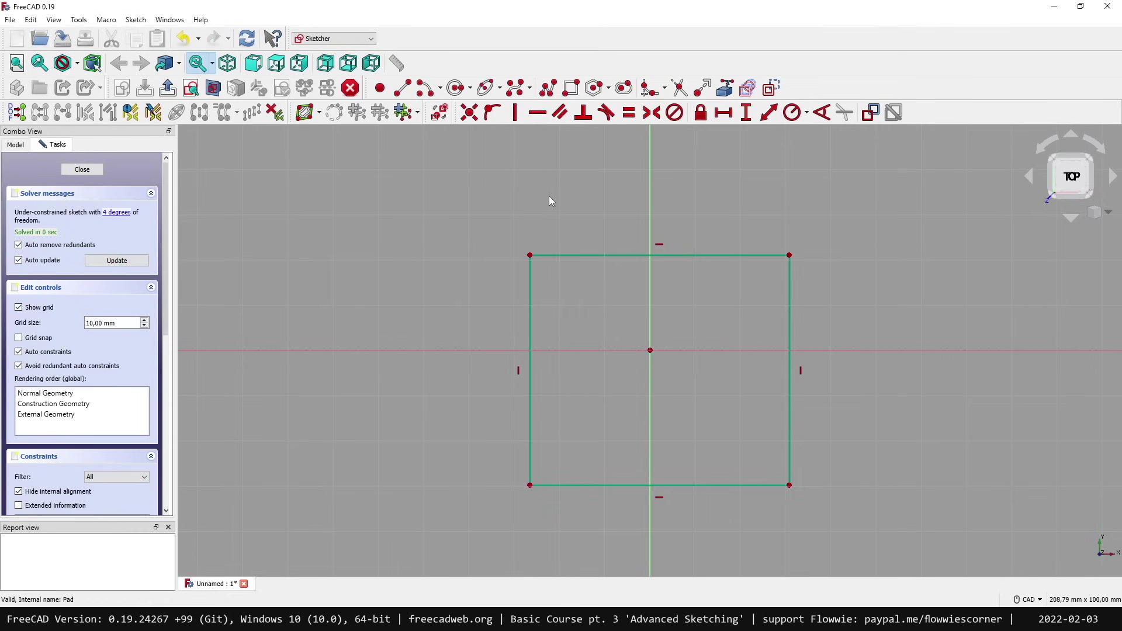
Step: Draw a circle inside the rectangle to the right of centre
scroll(527, 191, up, 2)
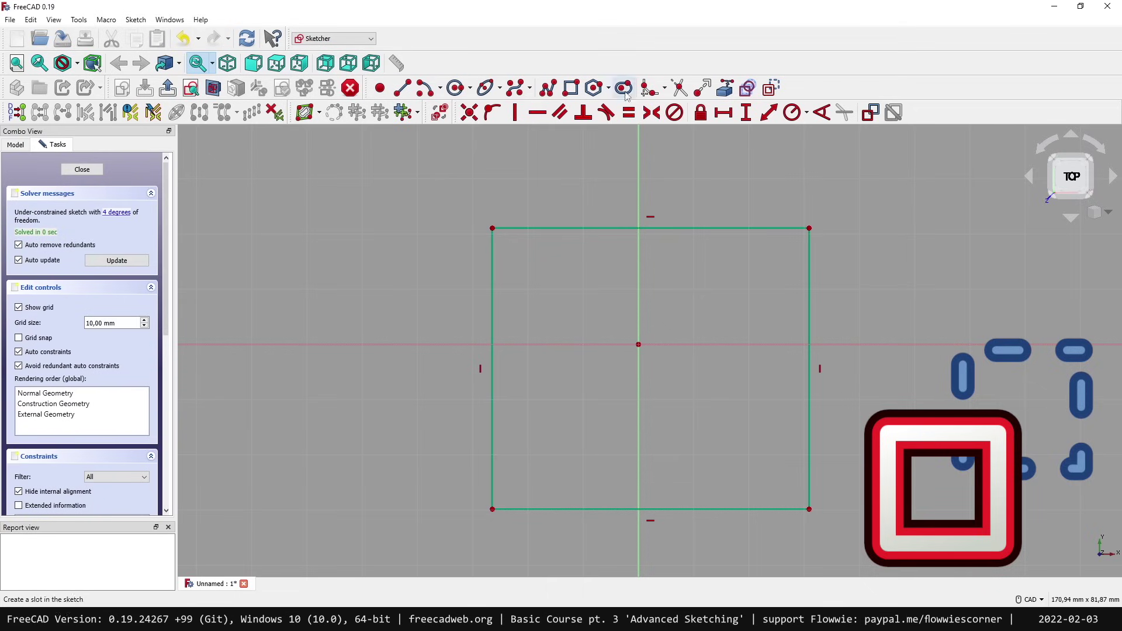
click(419, 93)
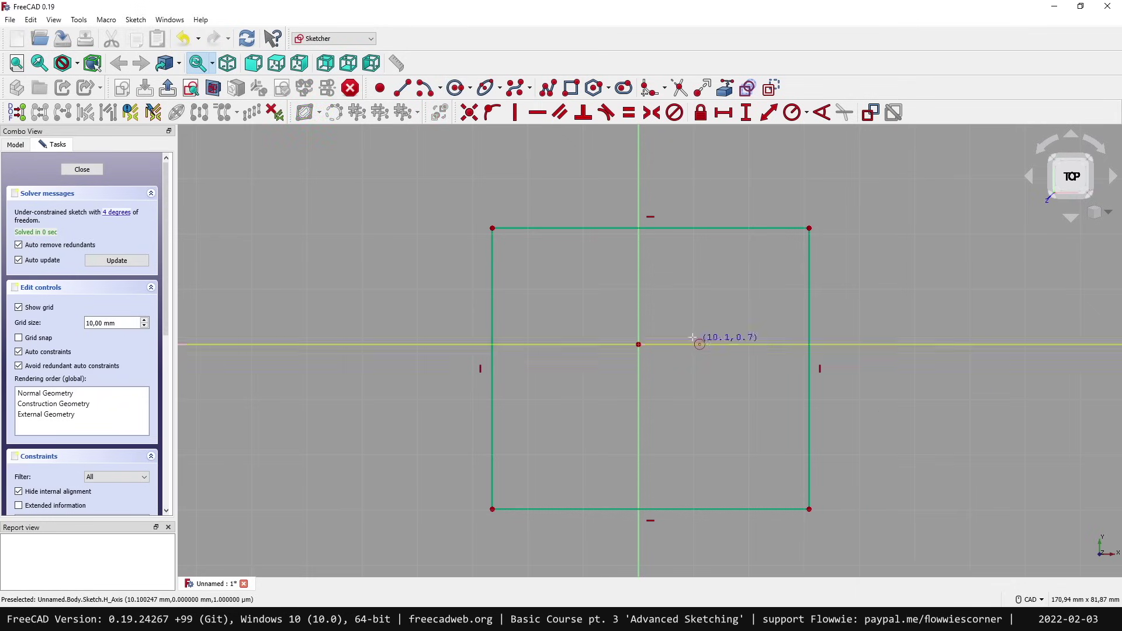
click(715, 307)
click(746, 350)
mouse_move(714, 308)
mouse_down()
mouse_move(733, 380)
mouse_move(724, 303)
mouse_move(730, 312)
mouse_up()
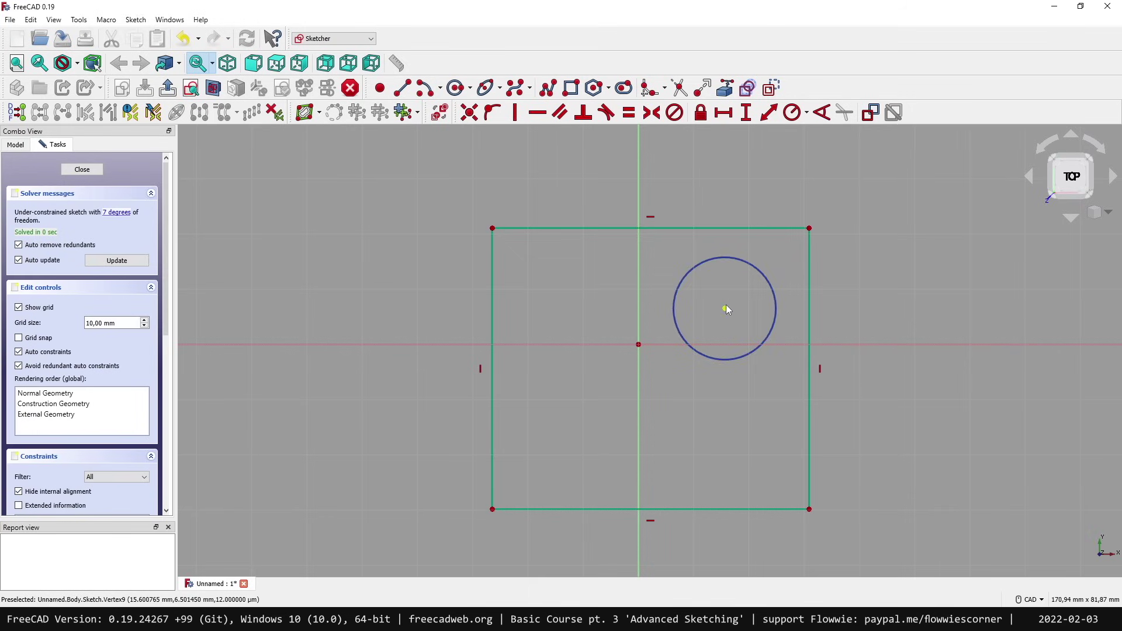
drag(727, 309, 729, 310)
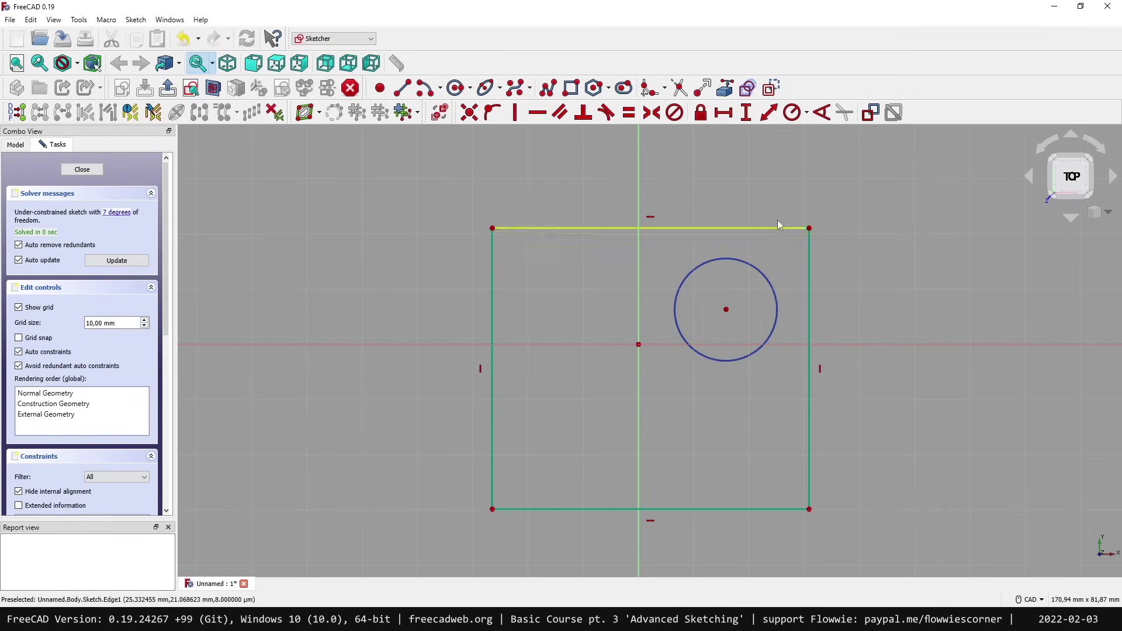
Step: Constrain the circle to a 20 mm diameter and place the Ø20 label above it
click(807, 113)
click(819, 145)
click(756, 272)
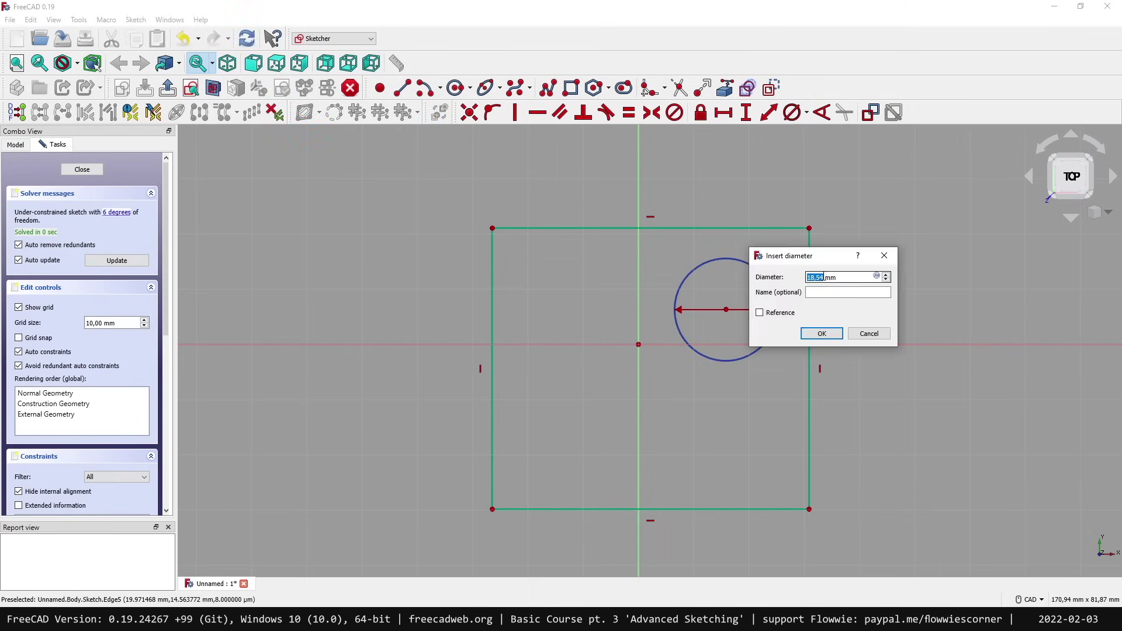
text(20)
key(Return)
drag(840, 363, 822, 270)
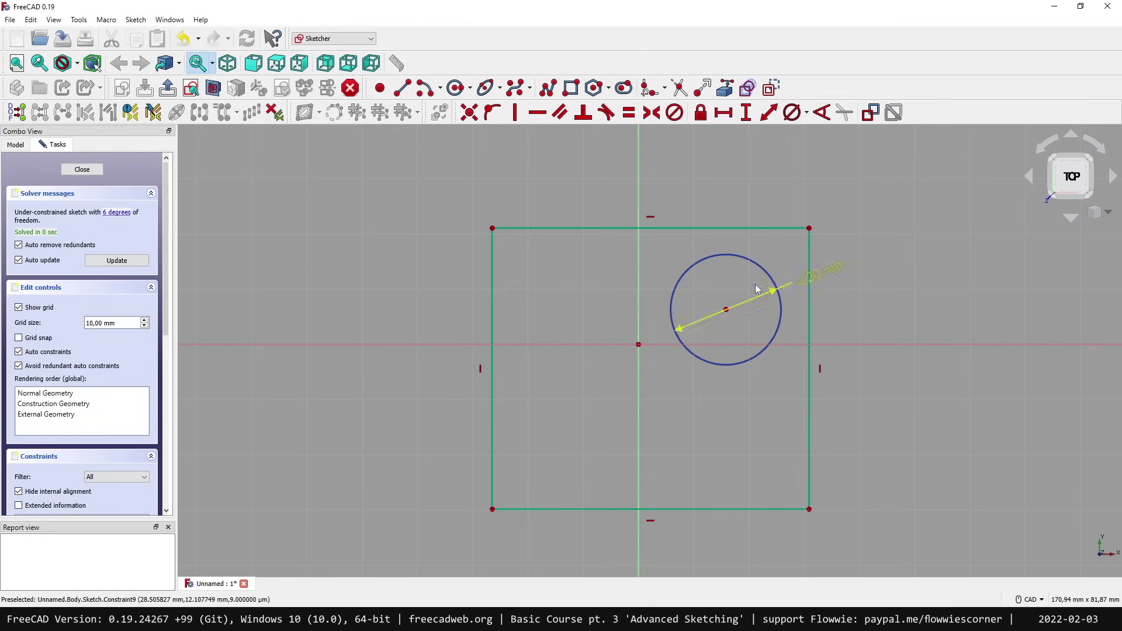
drag(724, 308, 729, 311)
Step: Turn the circle from construction into normal geometry and close the sketch
click(82, 170)
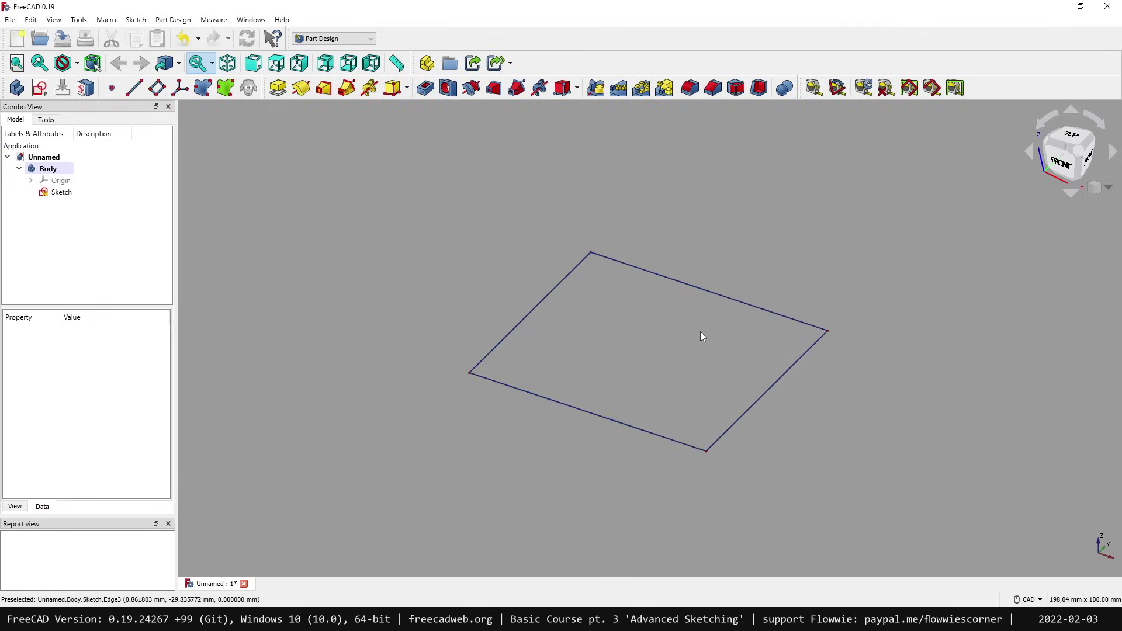
double_click(82, 197)
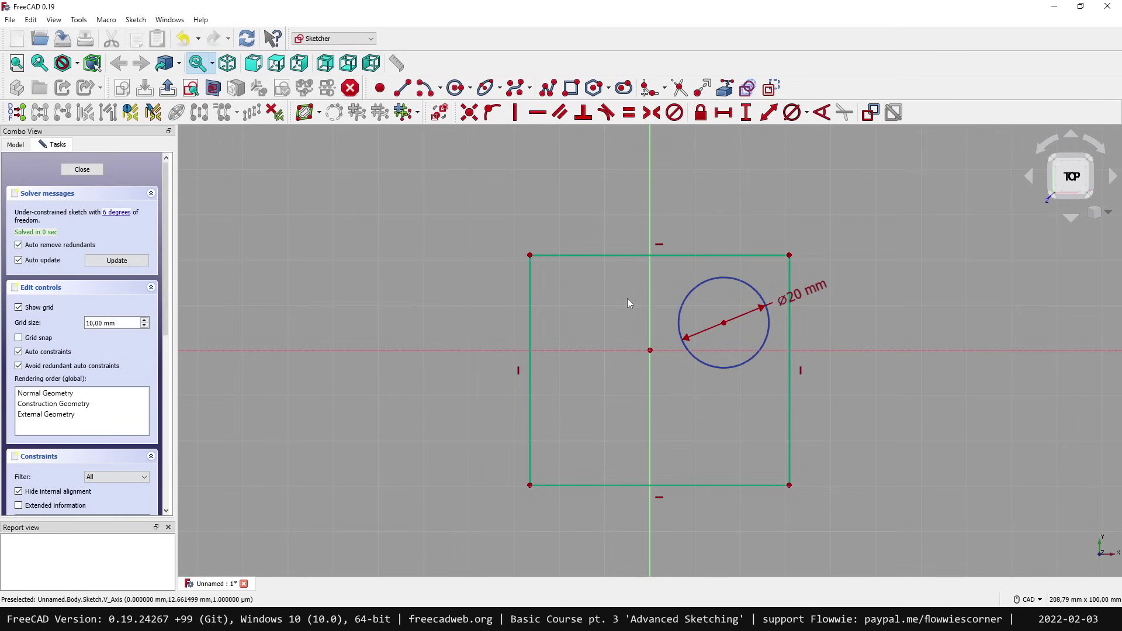
click(671, 282)
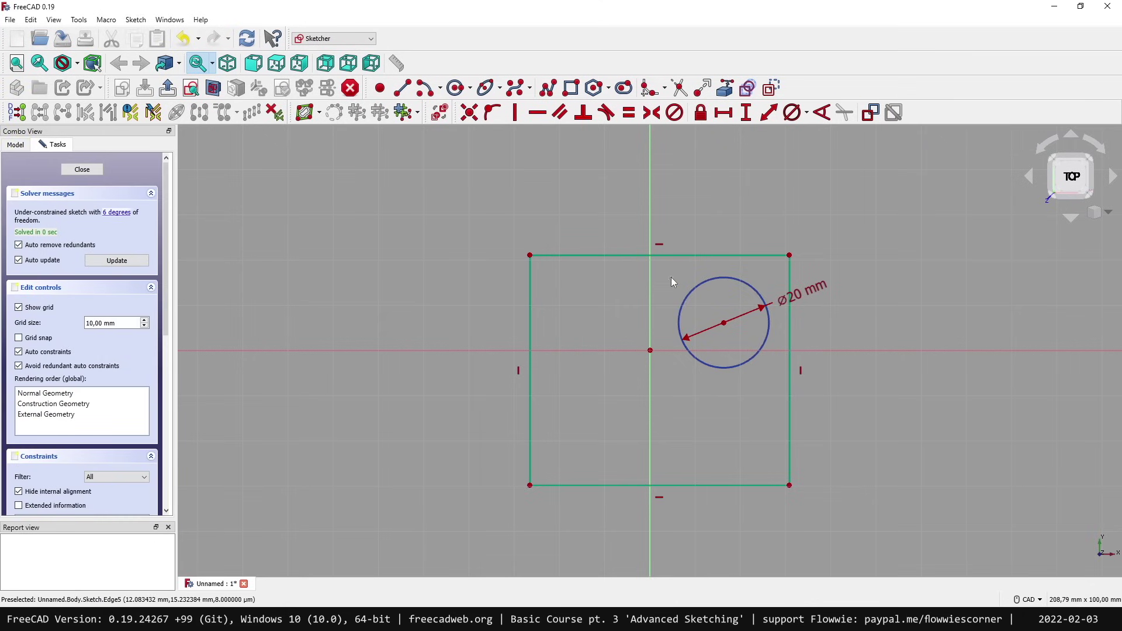
click(699, 285)
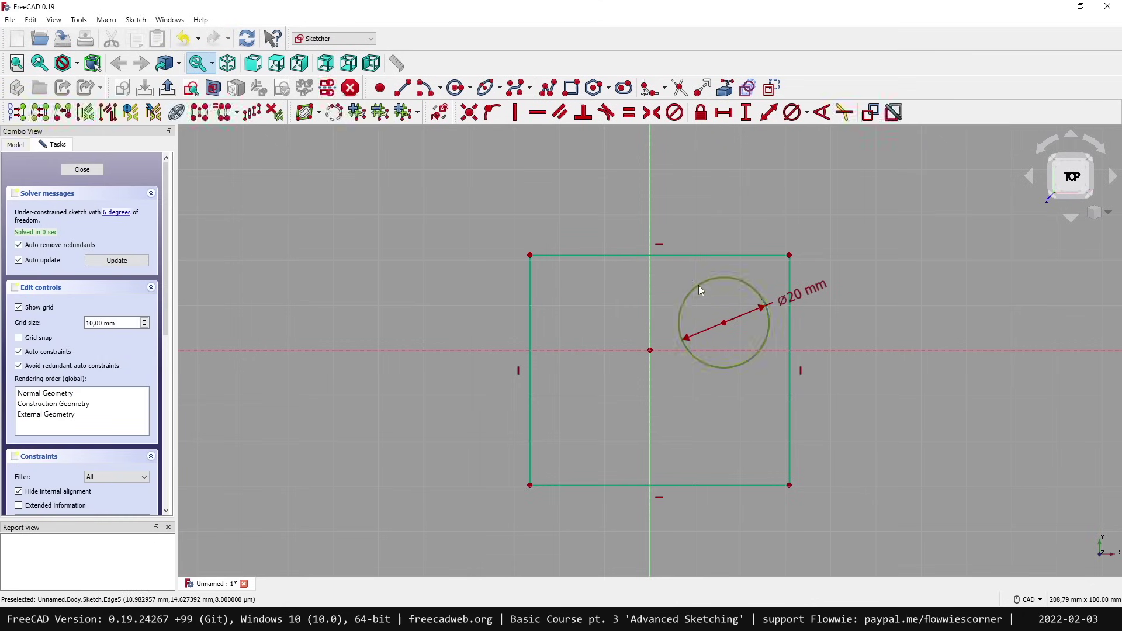
click(770, 88)
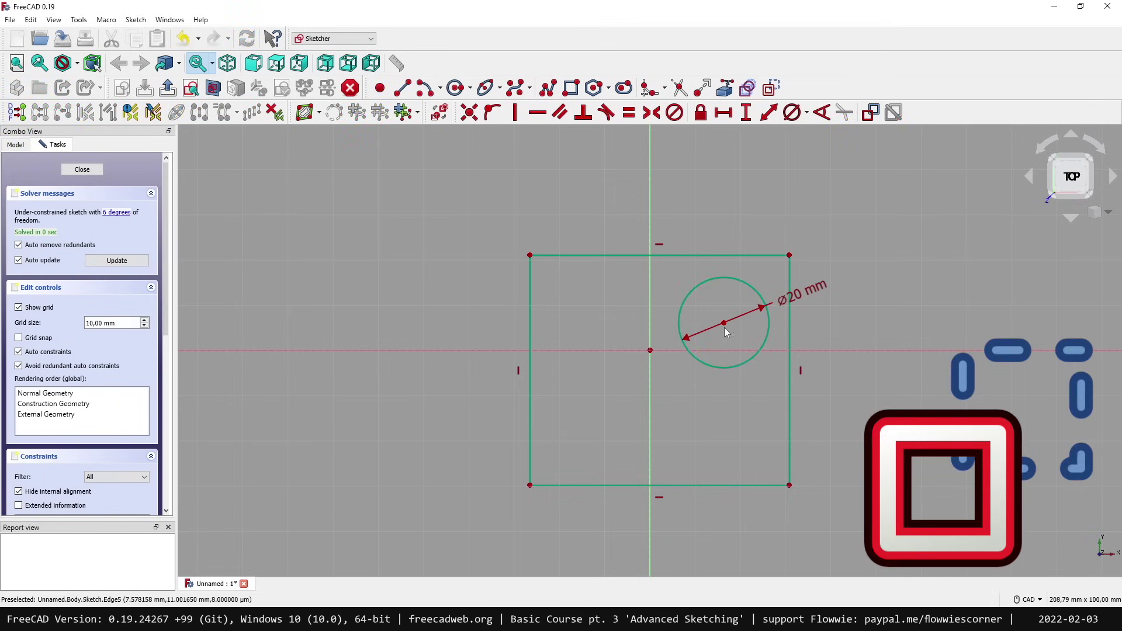
mouse_move(724, 325)
mouse_down()
mouse_move(737, 354)
mouse_move(733, 329)
mouse_up()
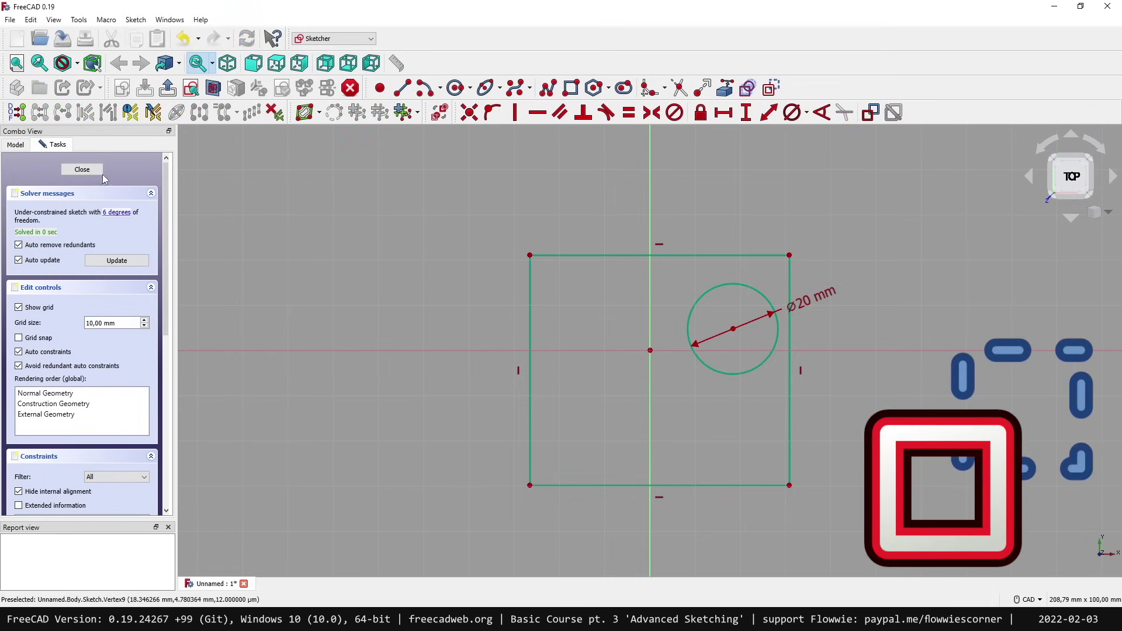
click(82, 169)
Step: Pad the sketch 10 mm into a plate with a round hole
click(511, 267)
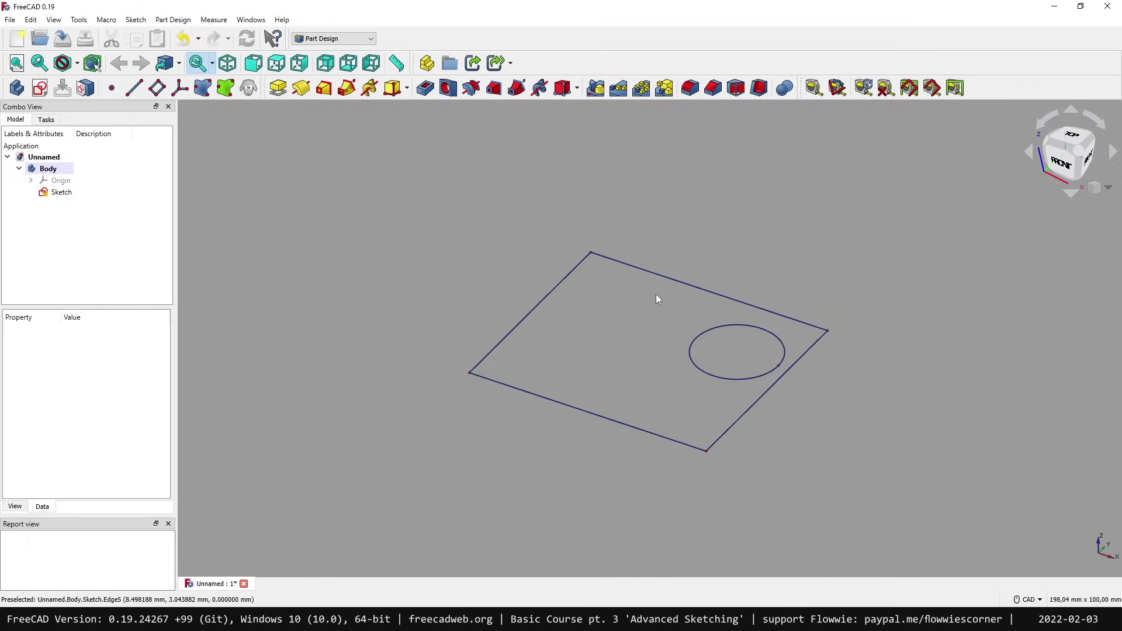
click(278, 88)
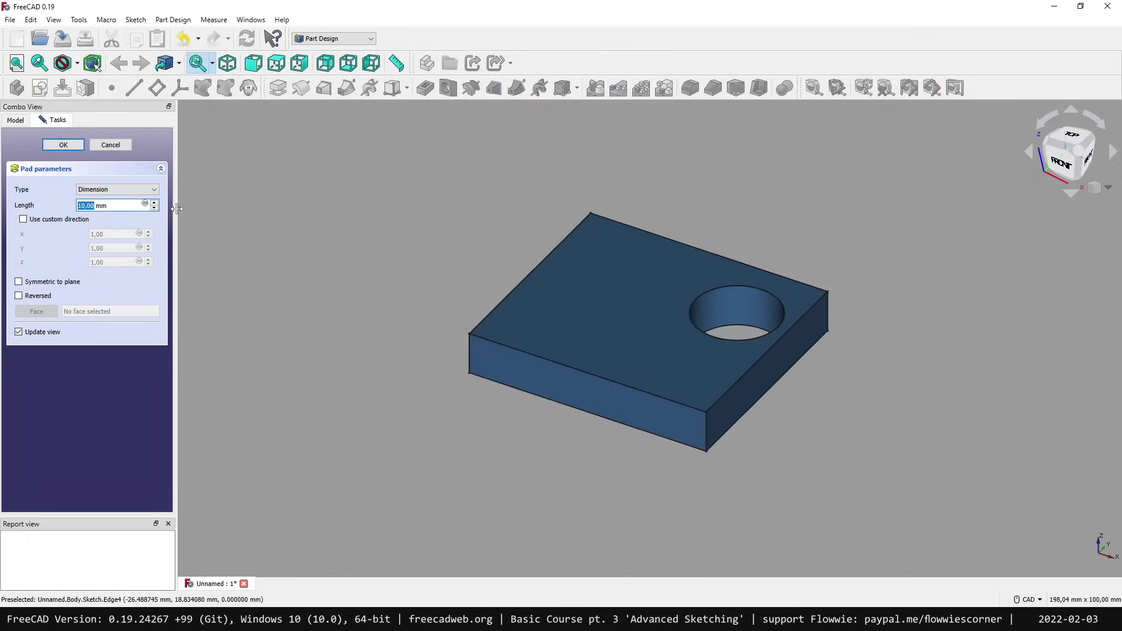
click(59, 146)
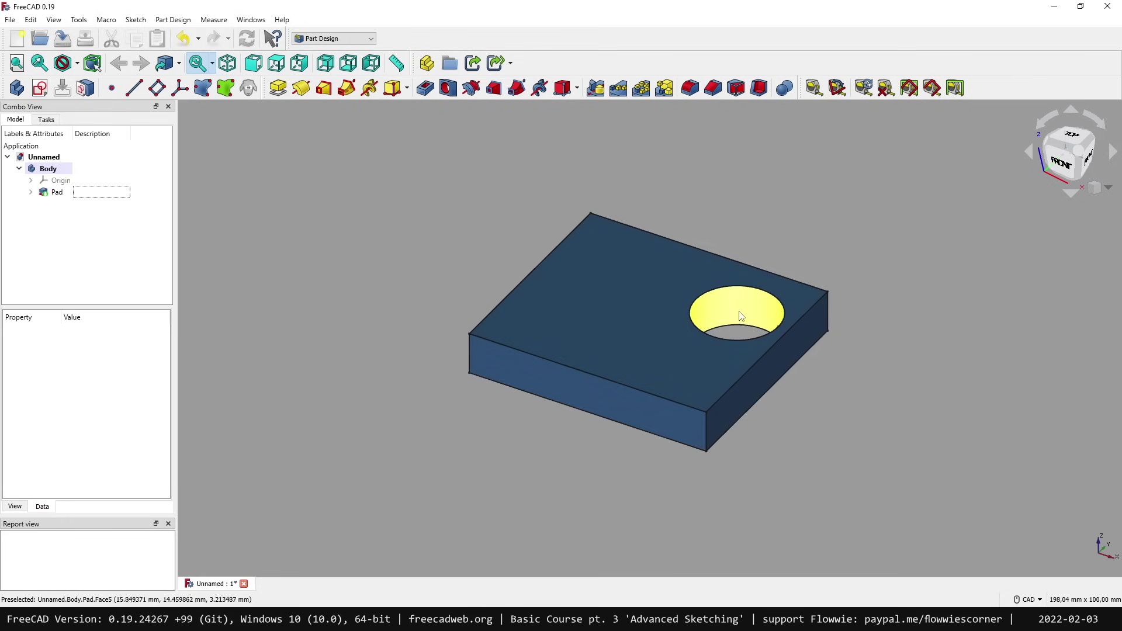
Step: Reopen the pad's sketch and delete the circle with its diameter constraint
click(30, 192)
double_click(59, 204)
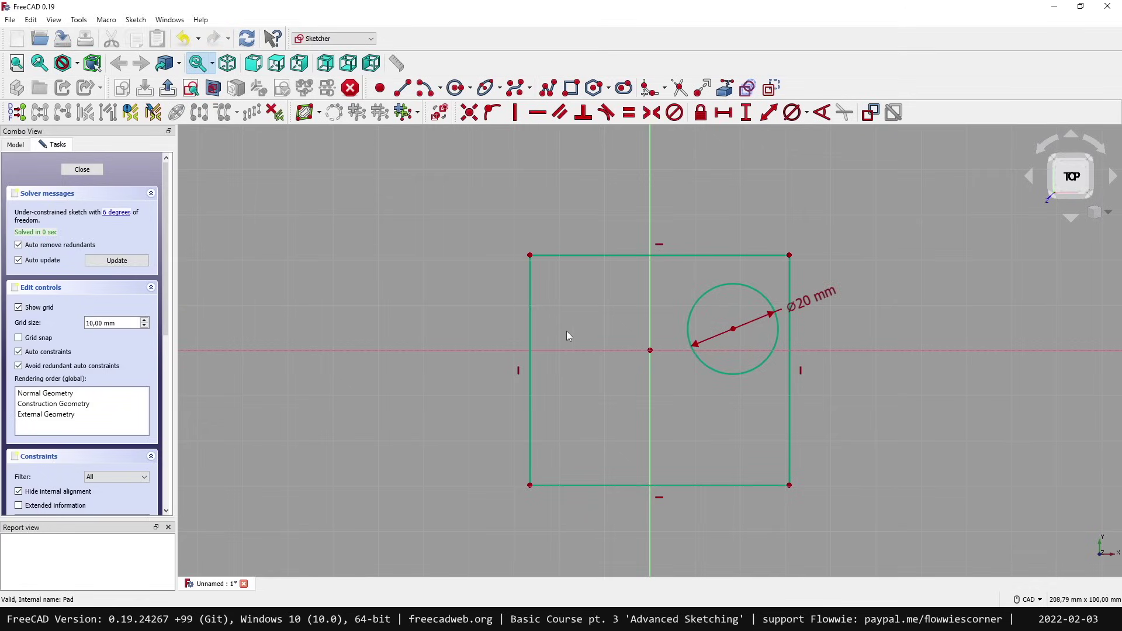
click(712, 304)
key(Delete)
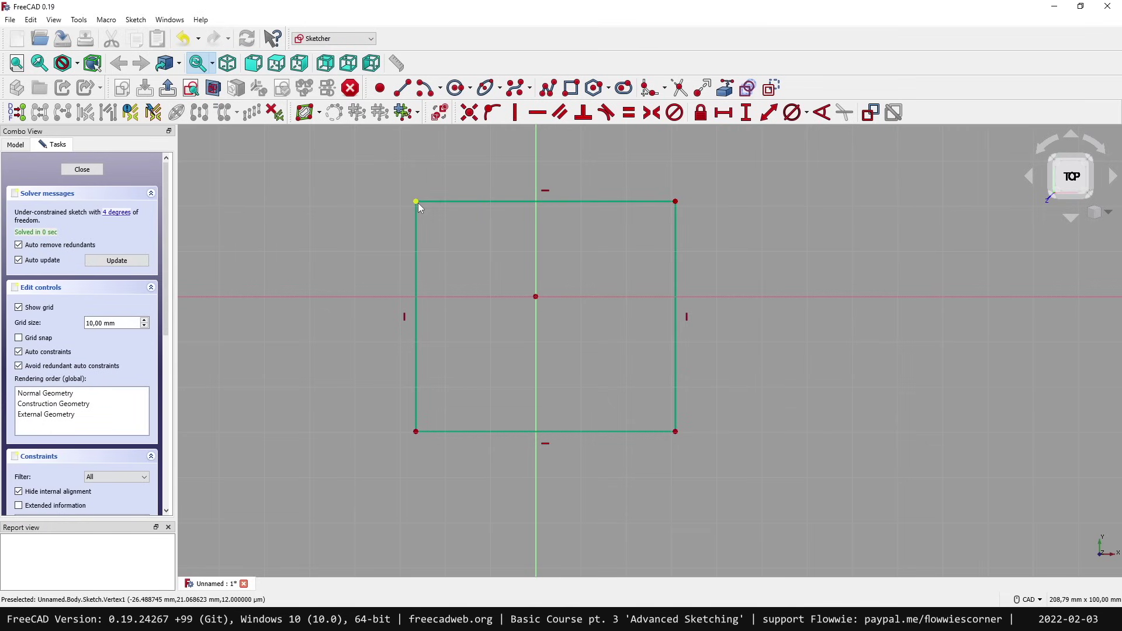
Step: Make the rectangle symmetric about the sketch origin via its opposite corners
click(417, 202)
click(675, 431)
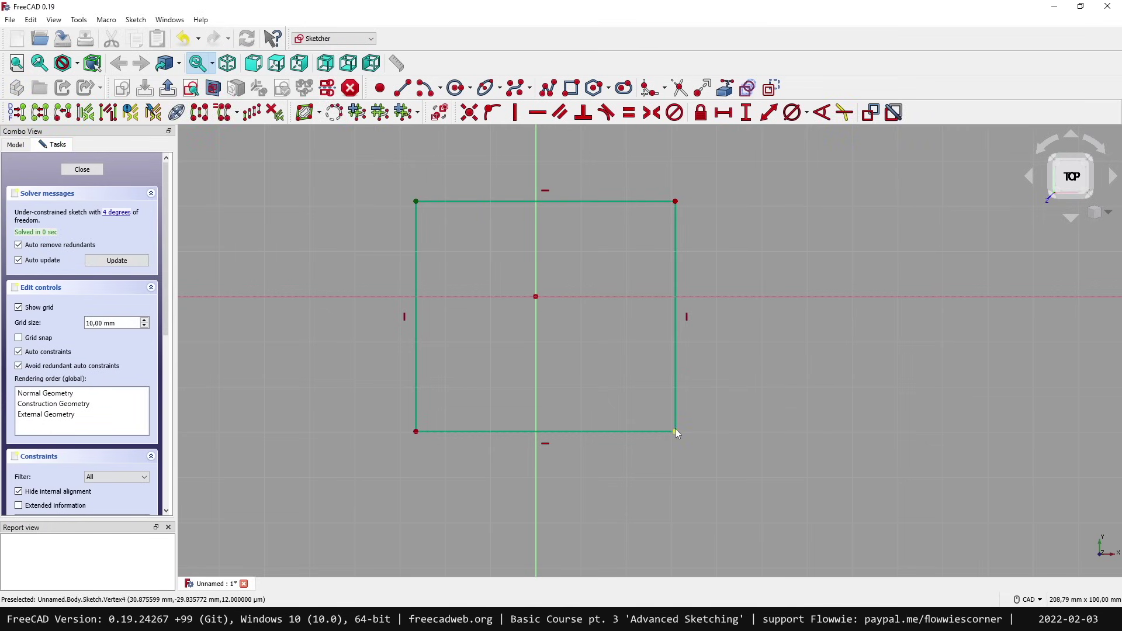
click(536, 297)
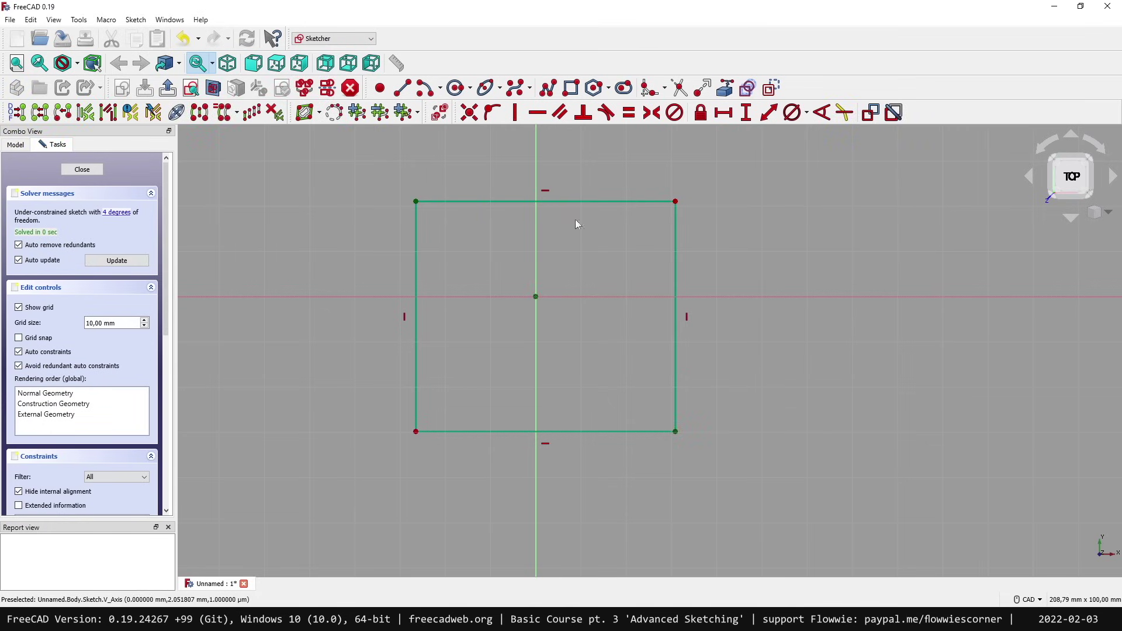
click(649, 113)
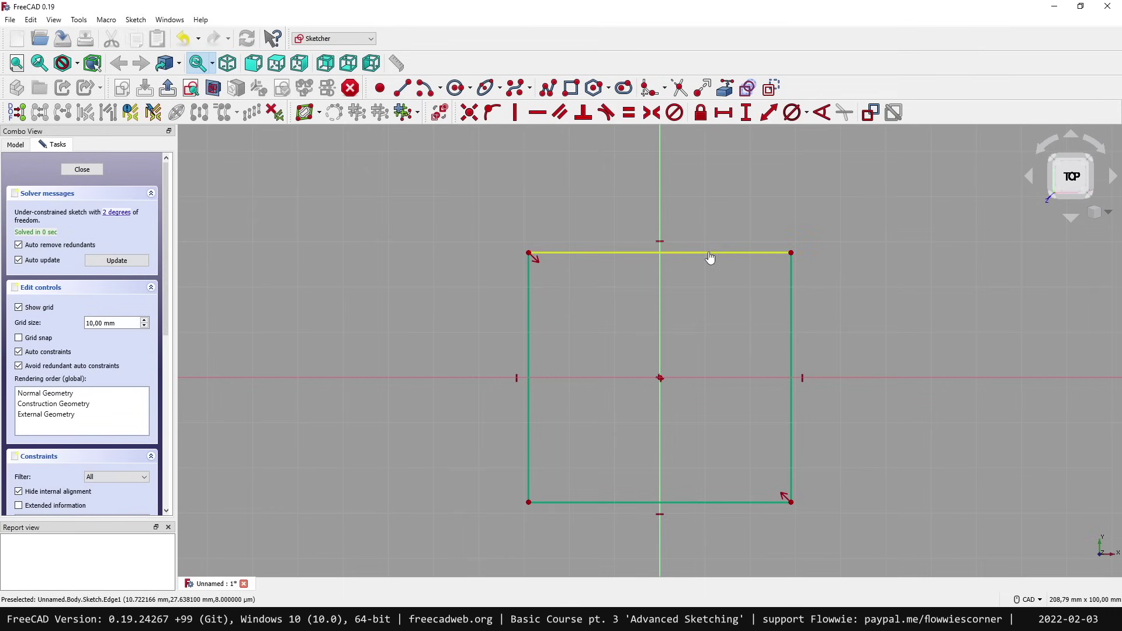
Step: Constrain the rectangle to 60 mm wide and 40 mm tall
click(710, 258)
text(l)
text(60)
key(Return)
click(794, 287)
text(i)
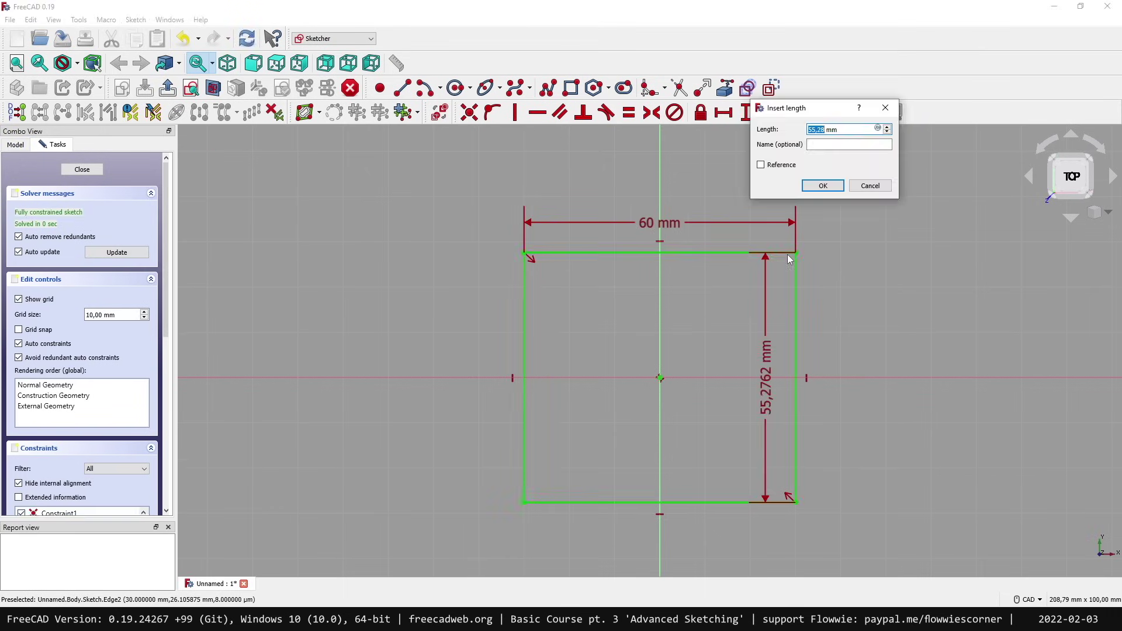
text(40)
key(Return)
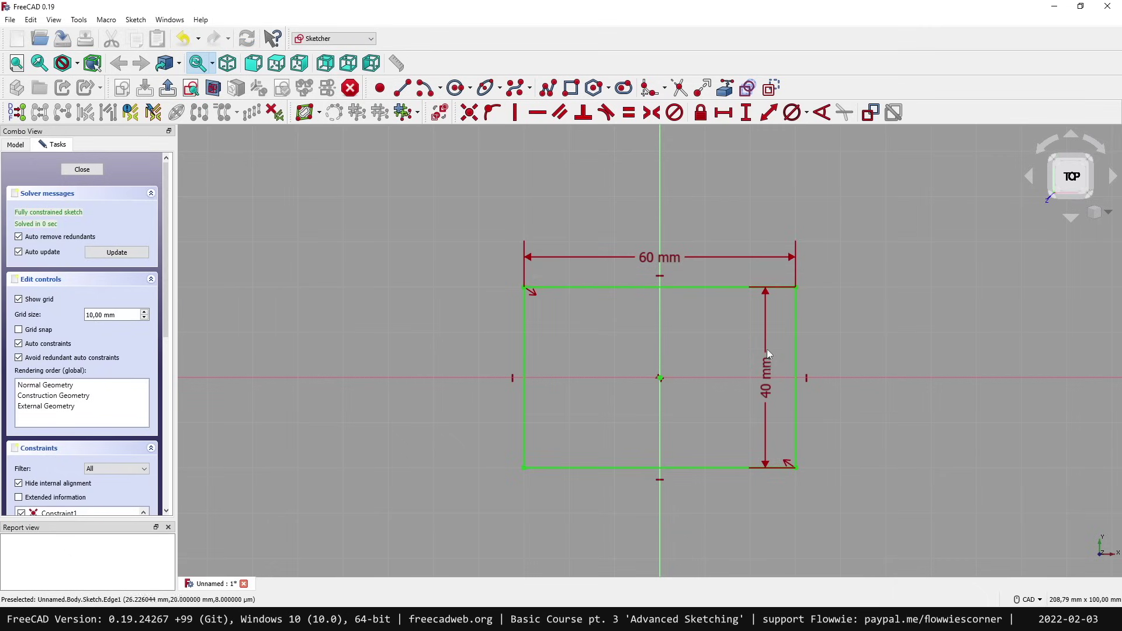
mouse_move(768, 357)
mouse_down()
mouse_move(793, 370)
mouse_move(942, 369)
mouse_up()
middle_drag(807, 231, 709, 213)
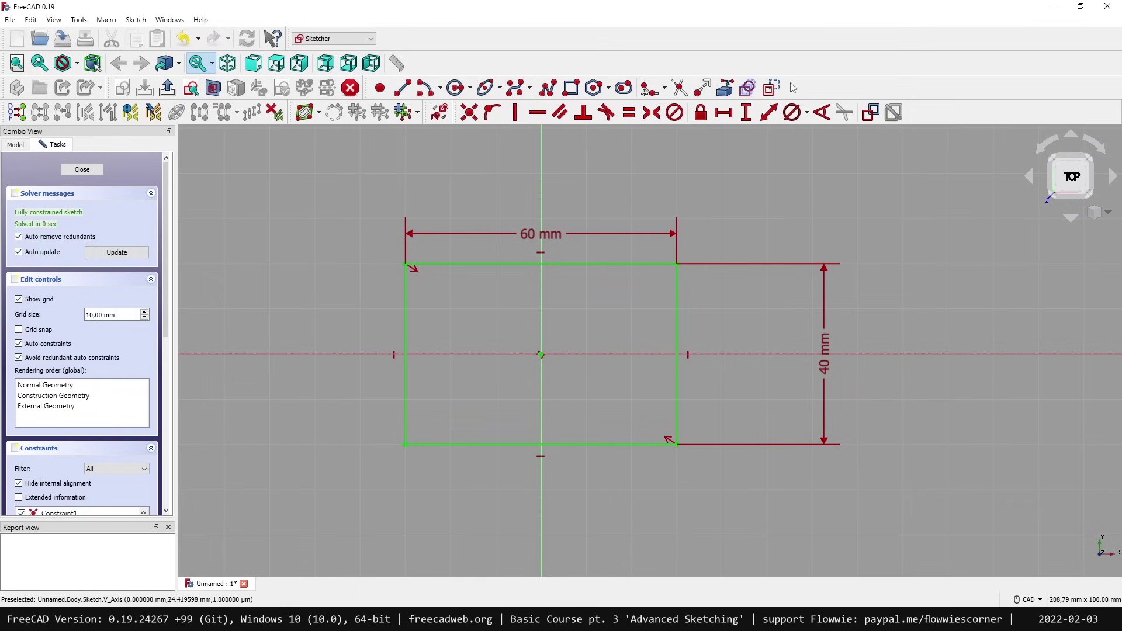
Step: Draw a circle centred on the sketch origin
click(457, 89)
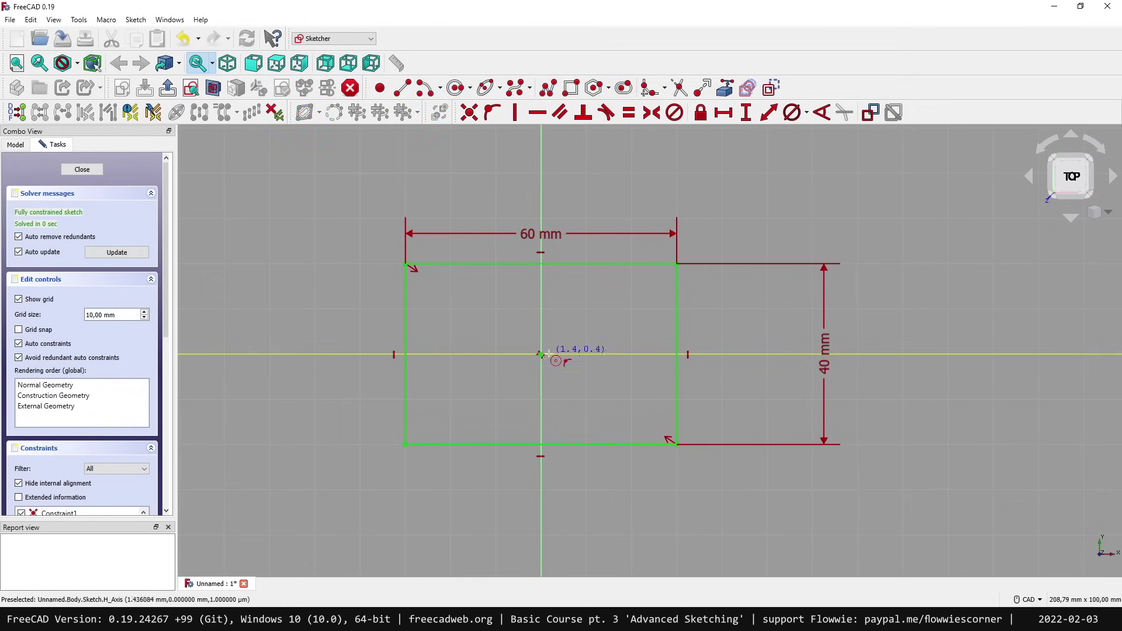
click(540, 354)
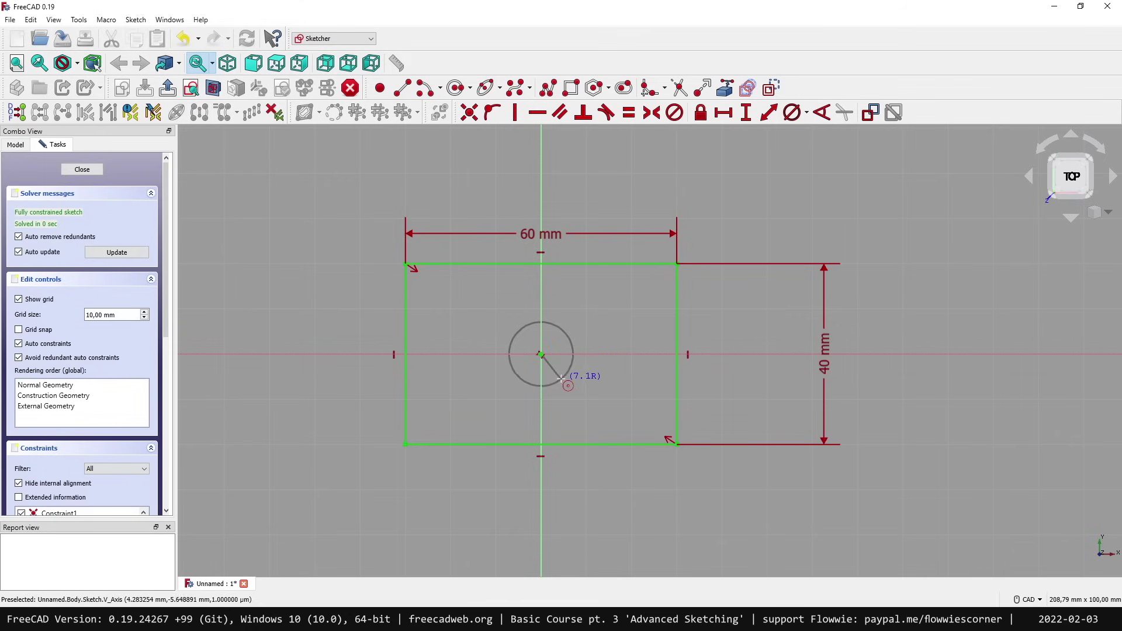
click(563, 377)
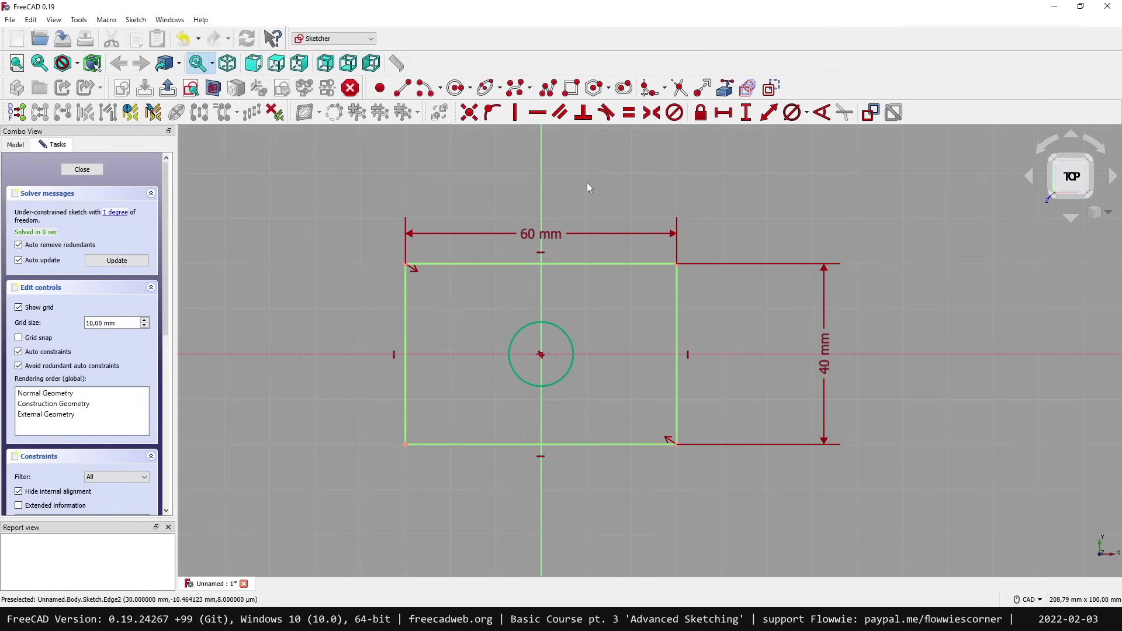
Step: Add two smaller circles in the rectangle's upper-left and lower-right areas
click(455, 88)
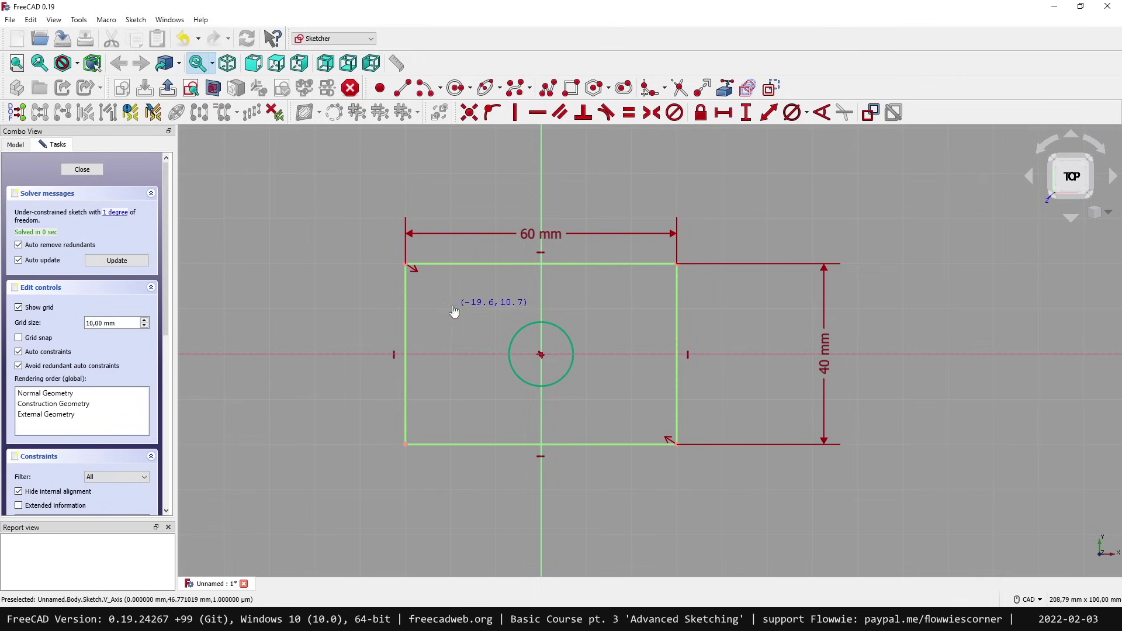
click(452, 305)
click(467, 321)
click(618, 407)
click(641, 419)
right_click(694, 417)
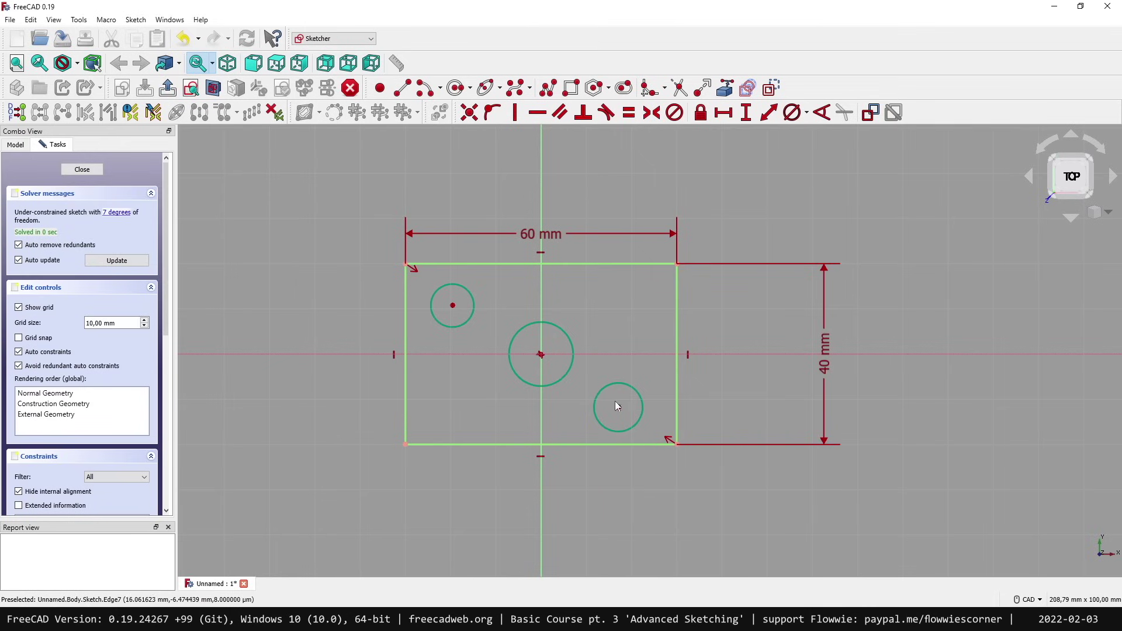
drag(618, 407, 634, 407)
drag(454, 306, 457, 309)
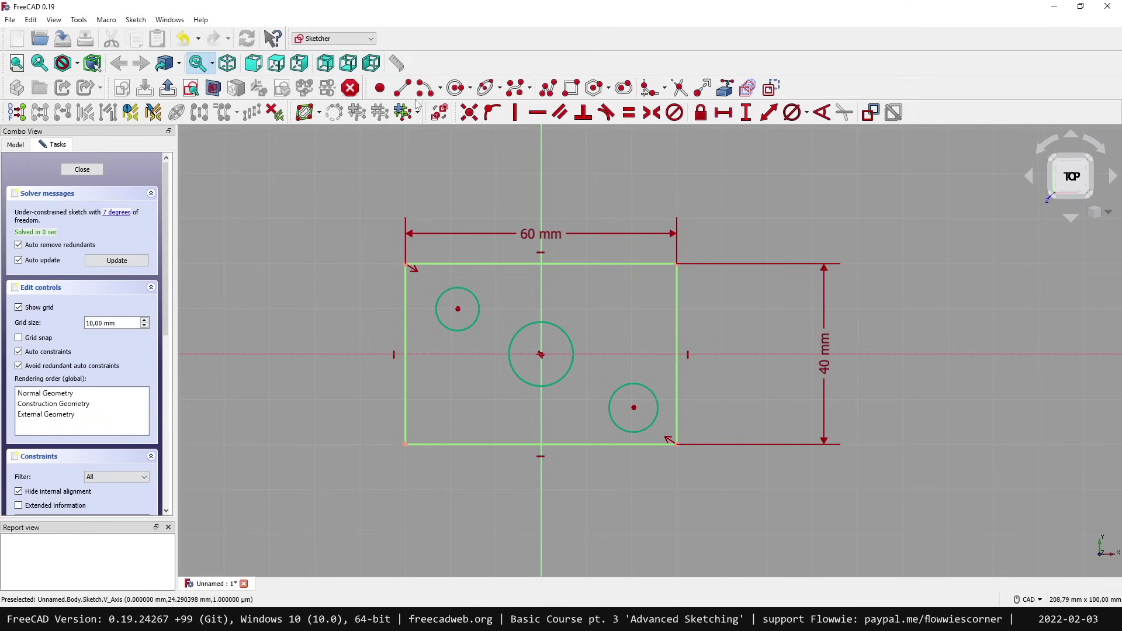
Step: Draw a diagonal line from the rectangle's top-left to bottom-right corner
click(402, 87)
click(406, 264)
click(676, 442)
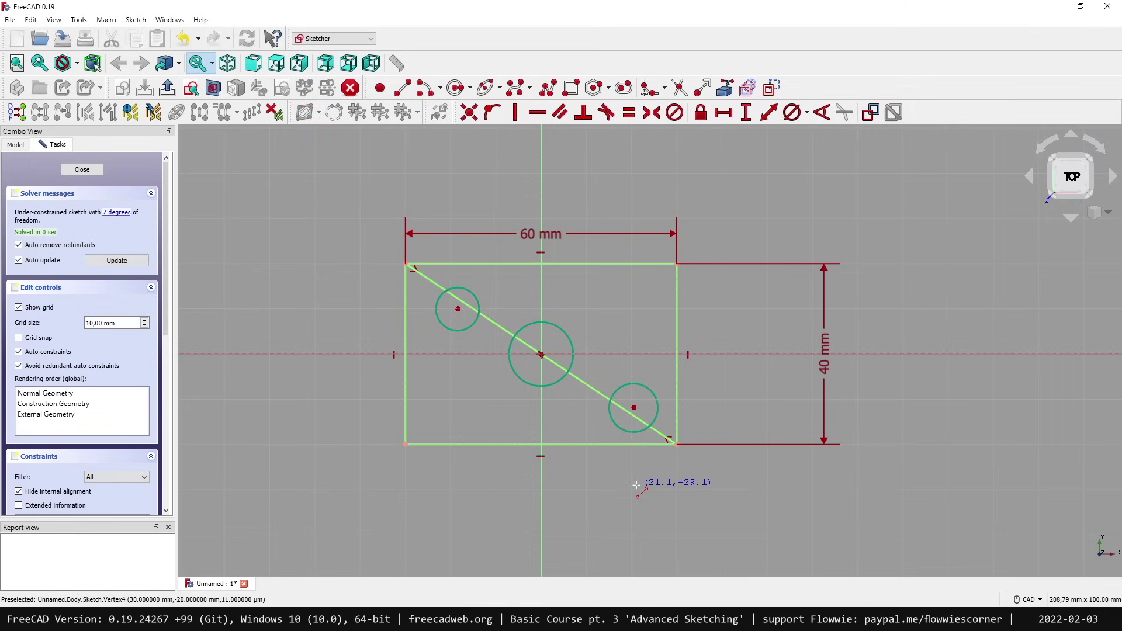
right_click(675, 476)
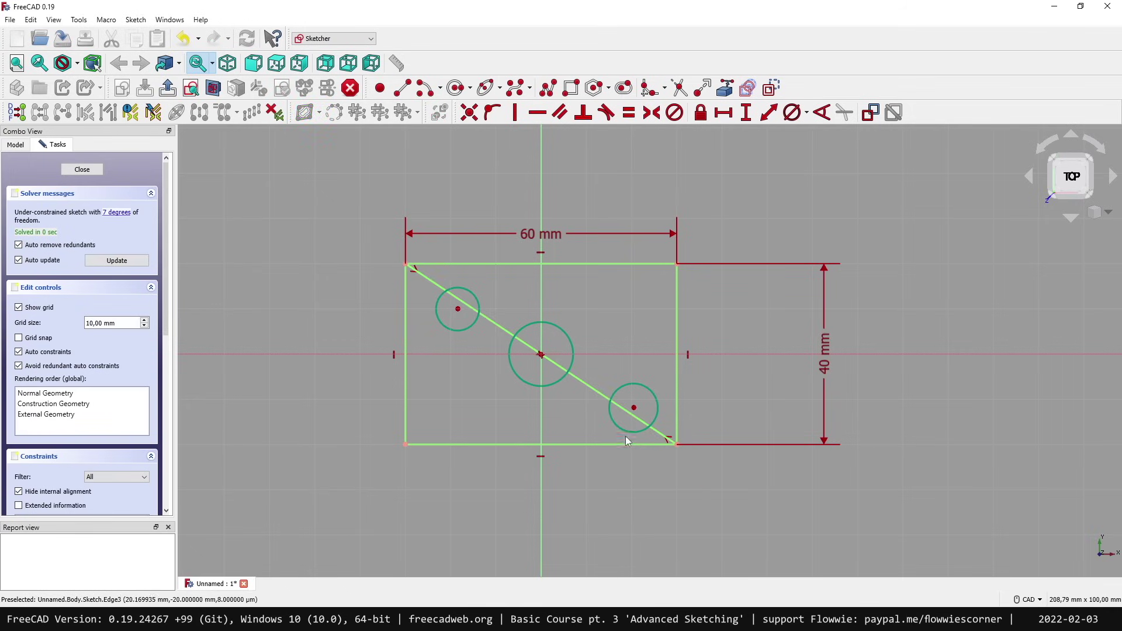
Step: Constrain both small circles' centres onto the diagonal with Point-on-Object
click(461, 310)
click(486, 321)
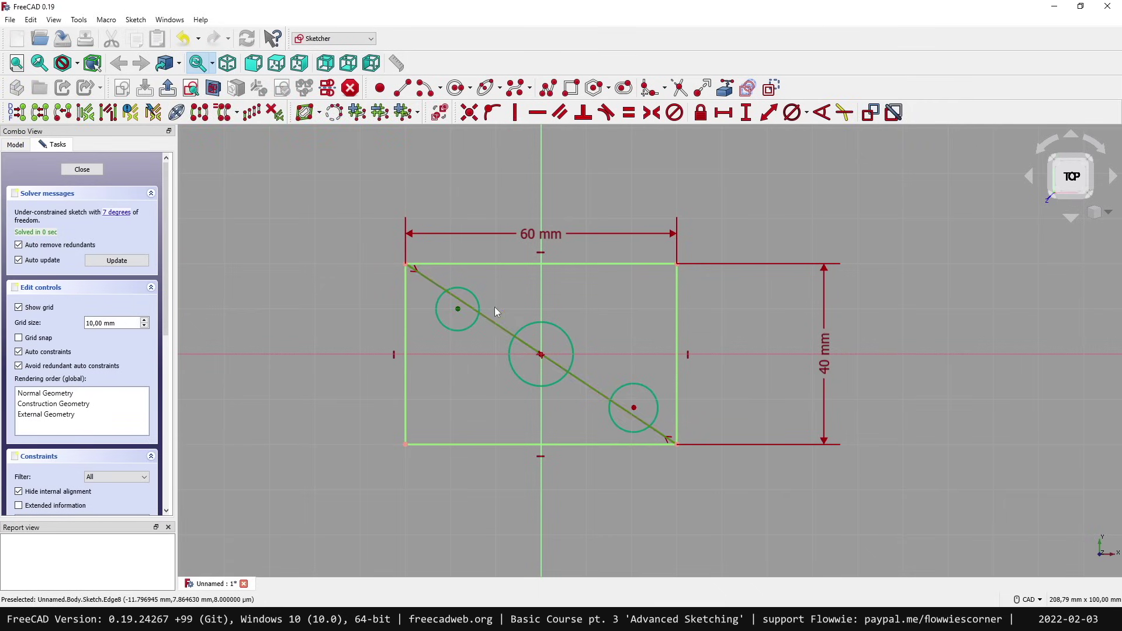
click(491, 114)
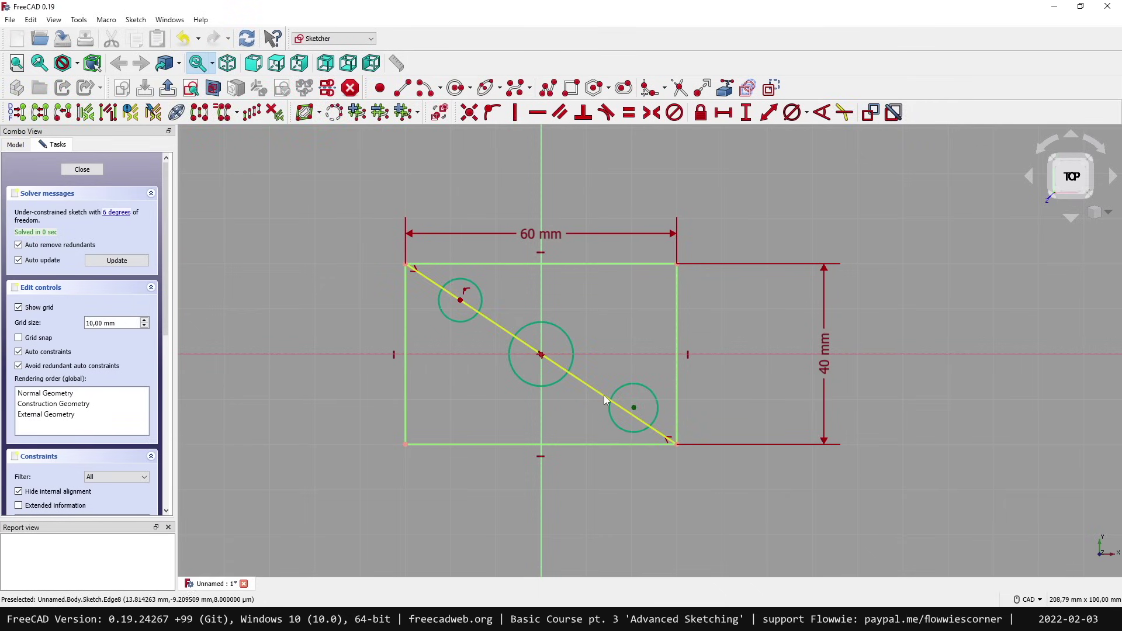
click(605, 396)
click(492, 114)
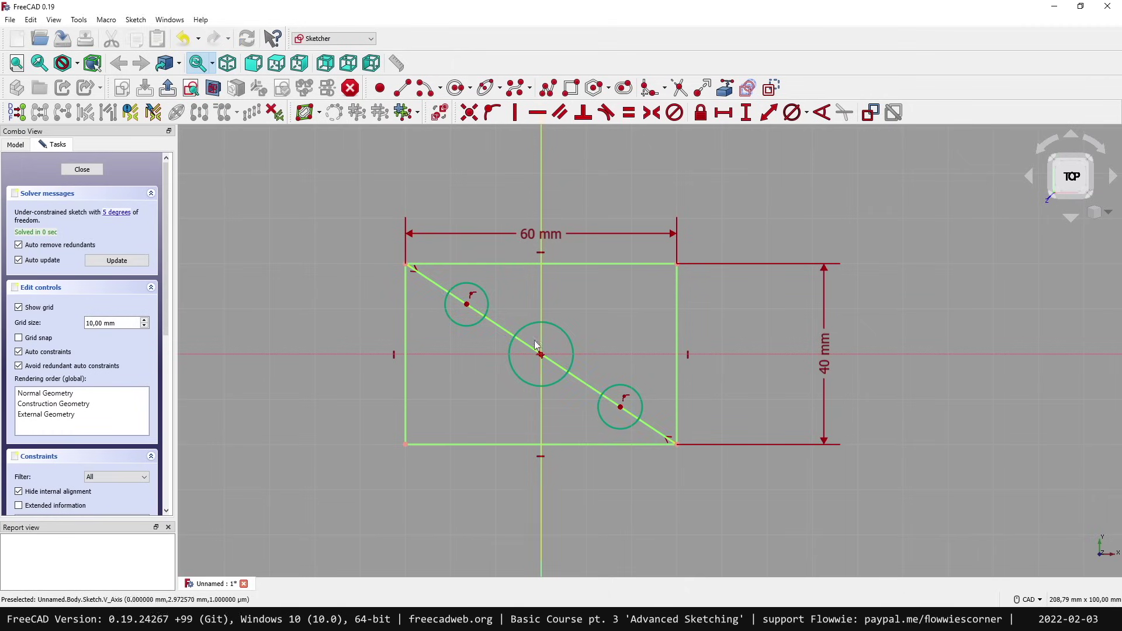
mouse_move(471, 324)
mouse_down()
mouse_move(478, 338)
mouse_move(474, 324)
mouse_up()
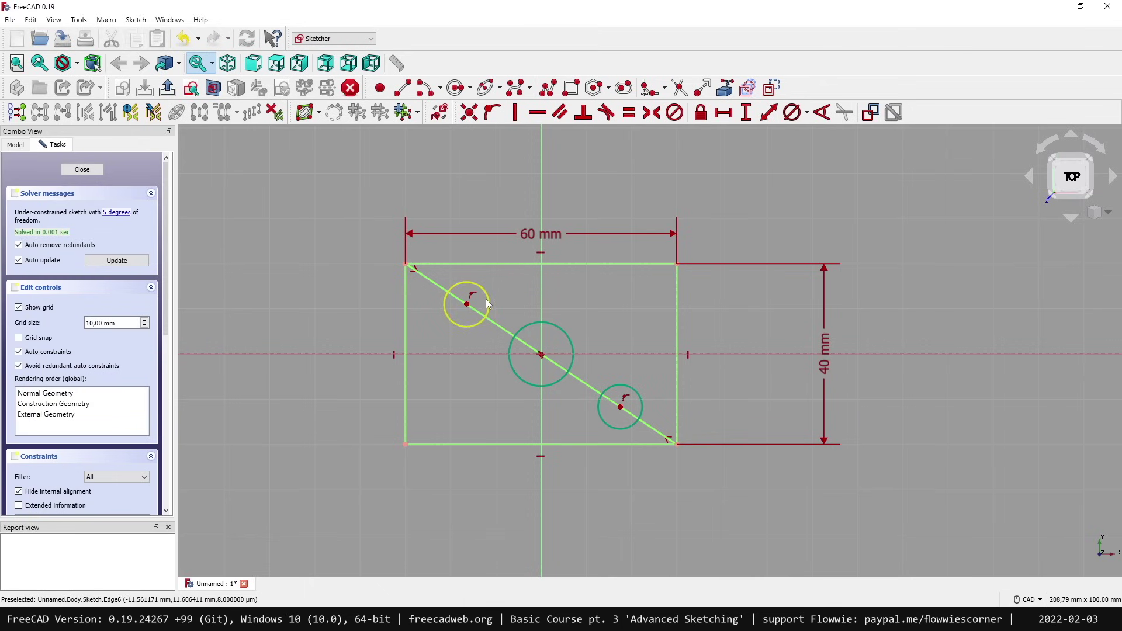
Step: Give all three circles an equal 10 mm diameter
click(488, 304)
click(530, 325)
click(614, 386)
click(792, 112)
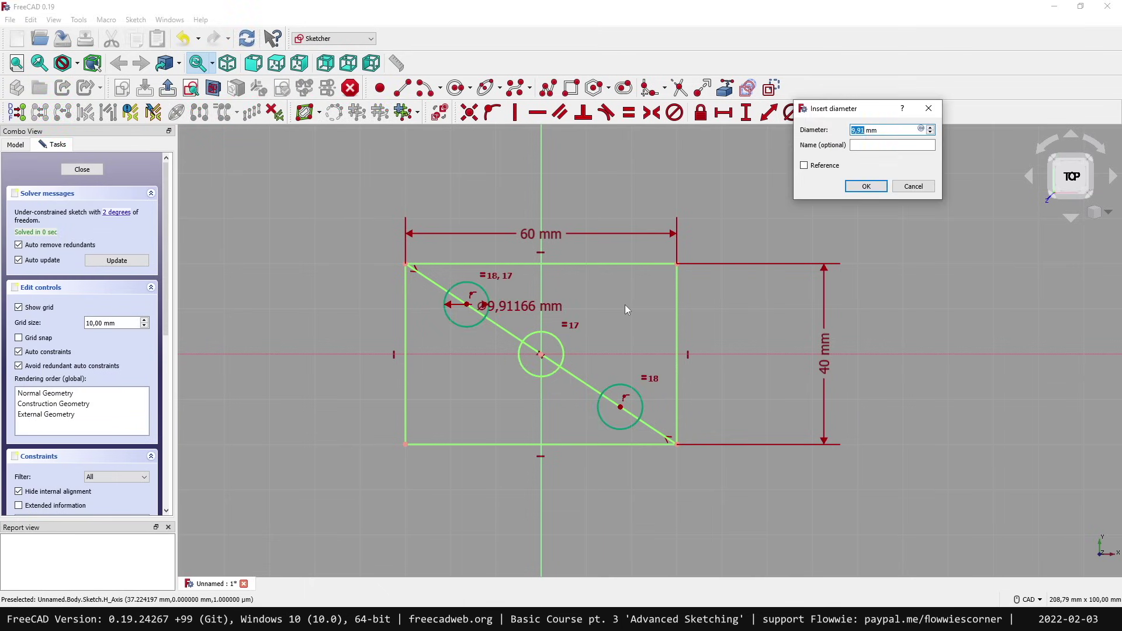
text(10)
key(Return)
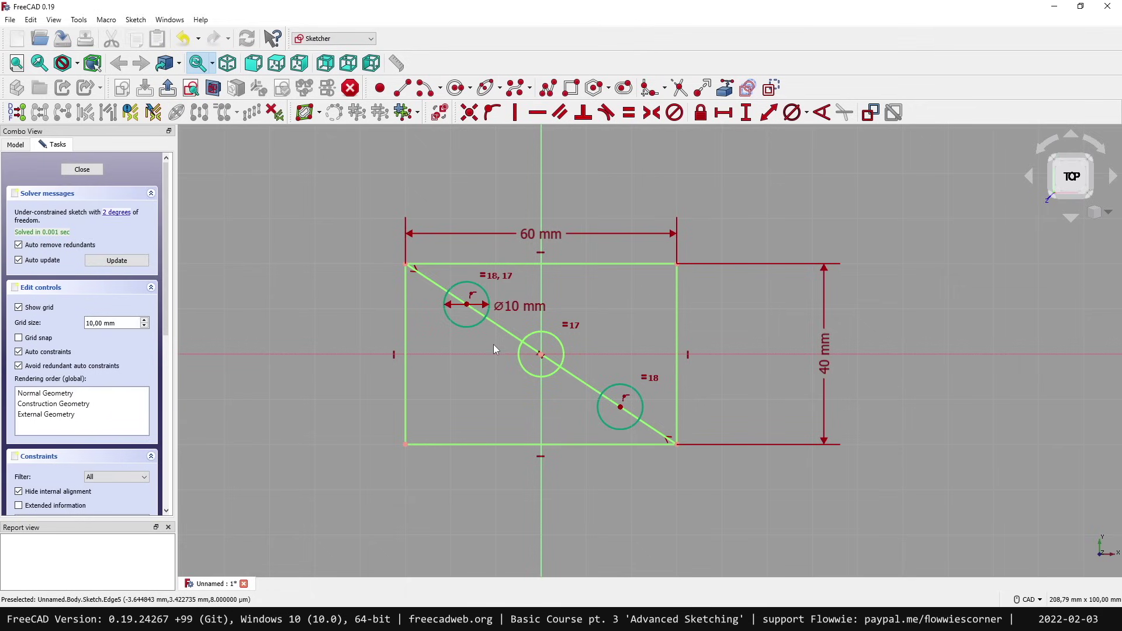
mouse_move(481, 324)
mouse_down()
mouse_move(498, 338)
mouse_move(473, 320)
mouse_move(484, 325)
mouse_up()
drag(608, 388, 613, 389)
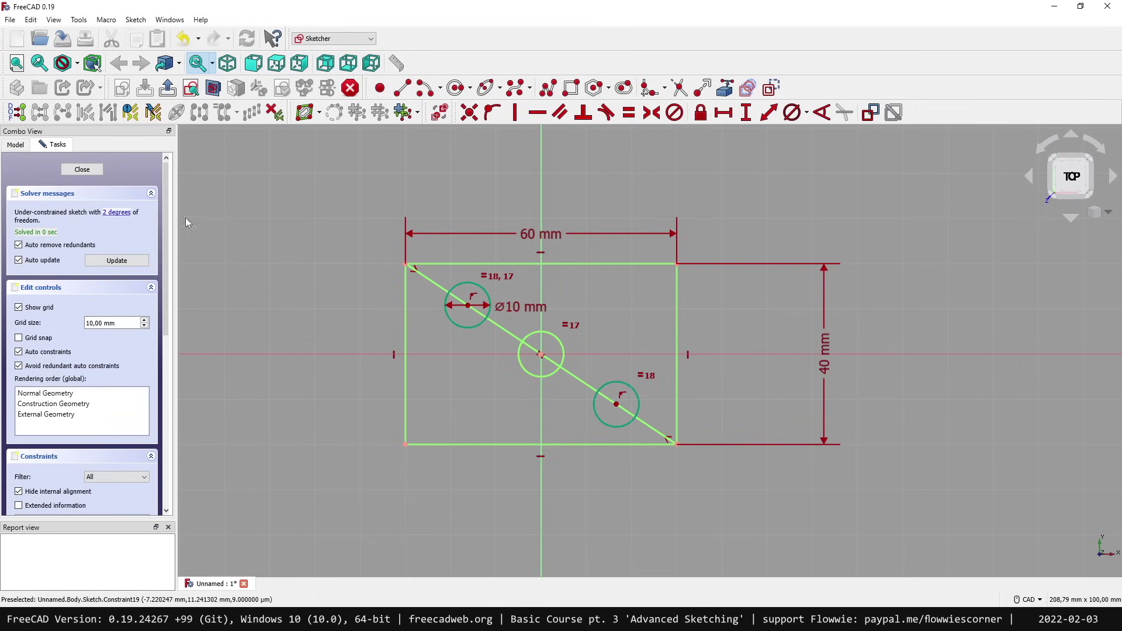
Step: Close the sketch and pad it 10 mm, dismissing the 'Failed to validate broken face' error
click(82, 169)
click(456, 251)
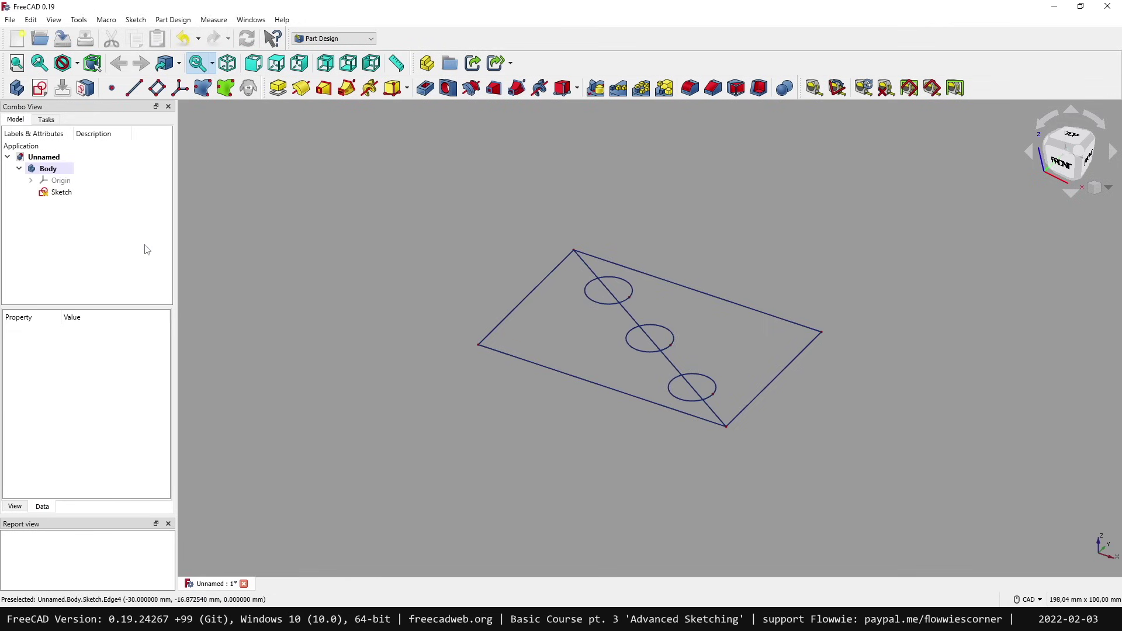
click(60, 193)
click(278, 88)
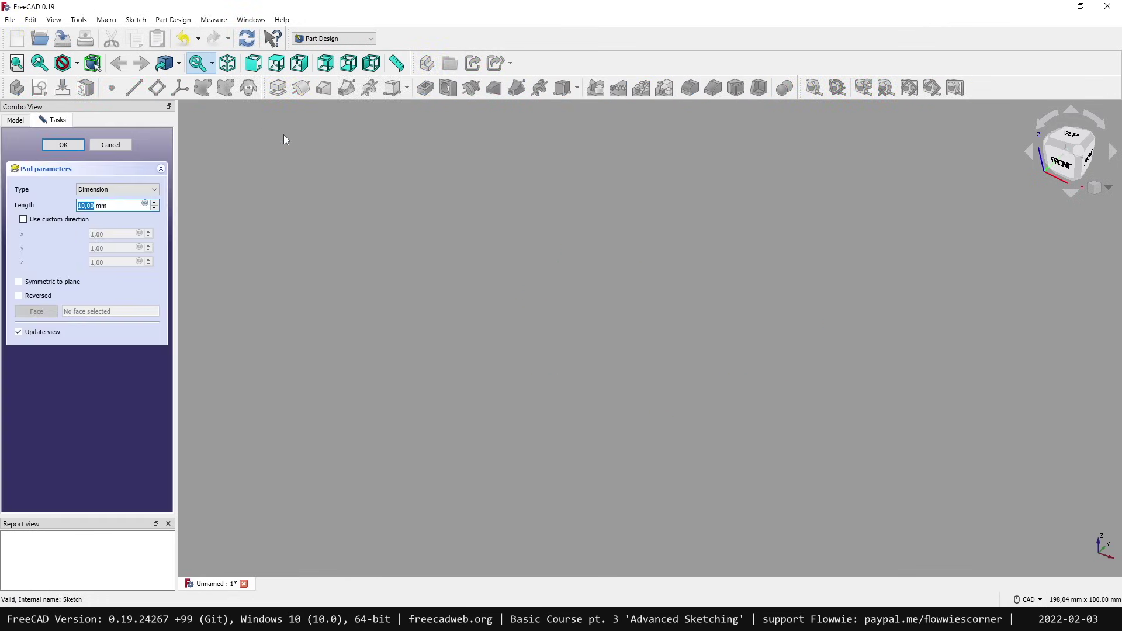
click(63, 145)
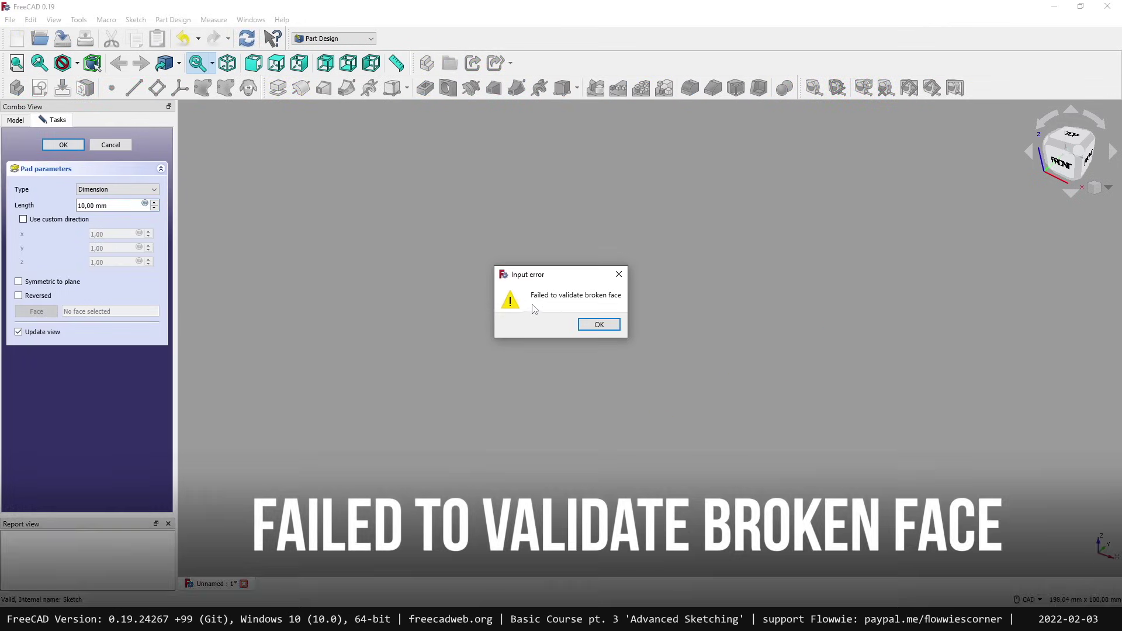
click(612, 326)
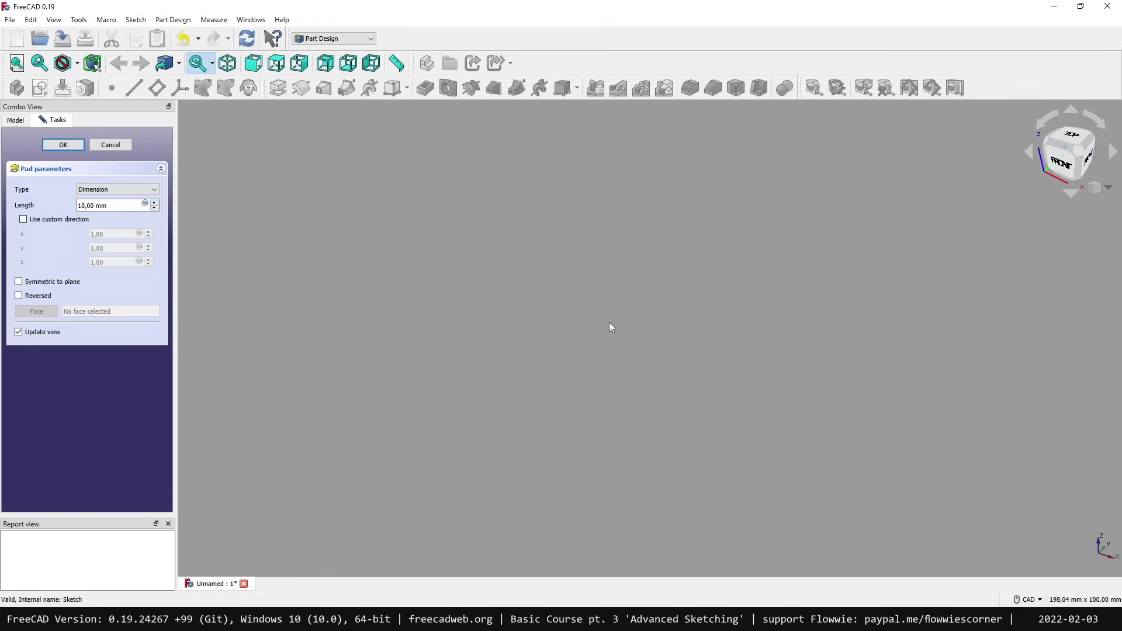
Step: Cancel the failed pad and turn the diagonal into construction geometry
click(111, 145)
double_click(82, 194)
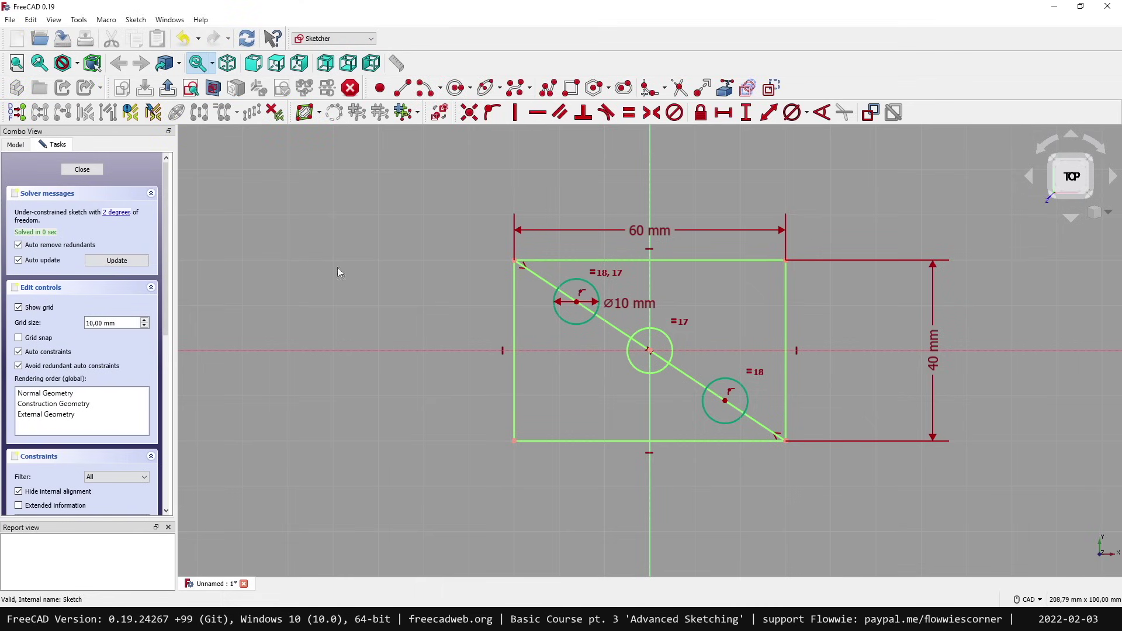
click(612, 325)
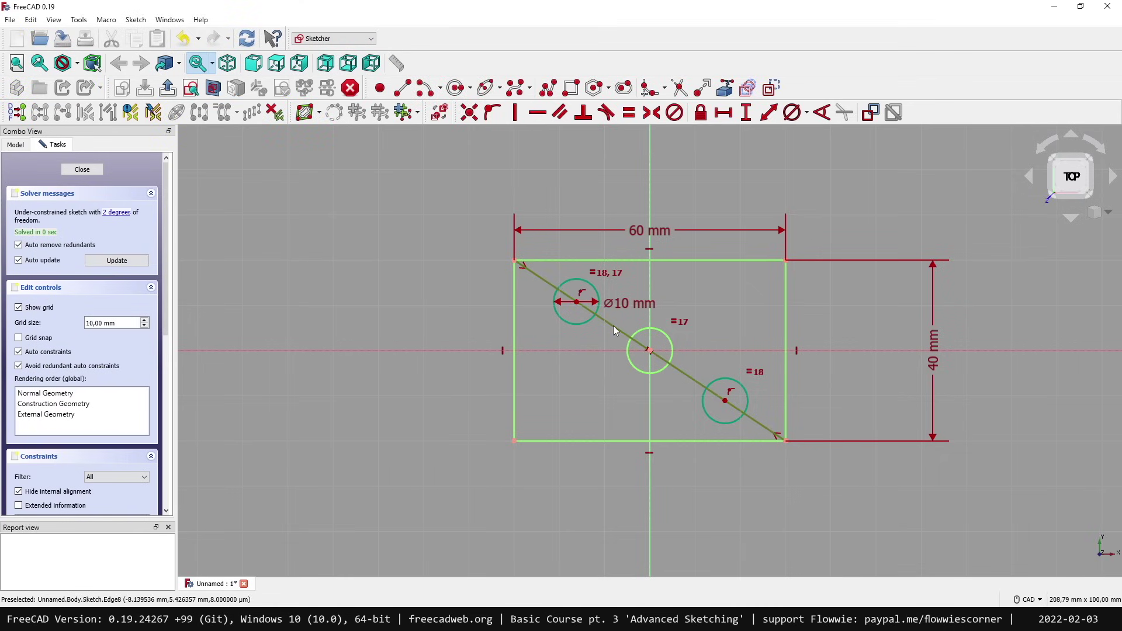
click(779, 93)
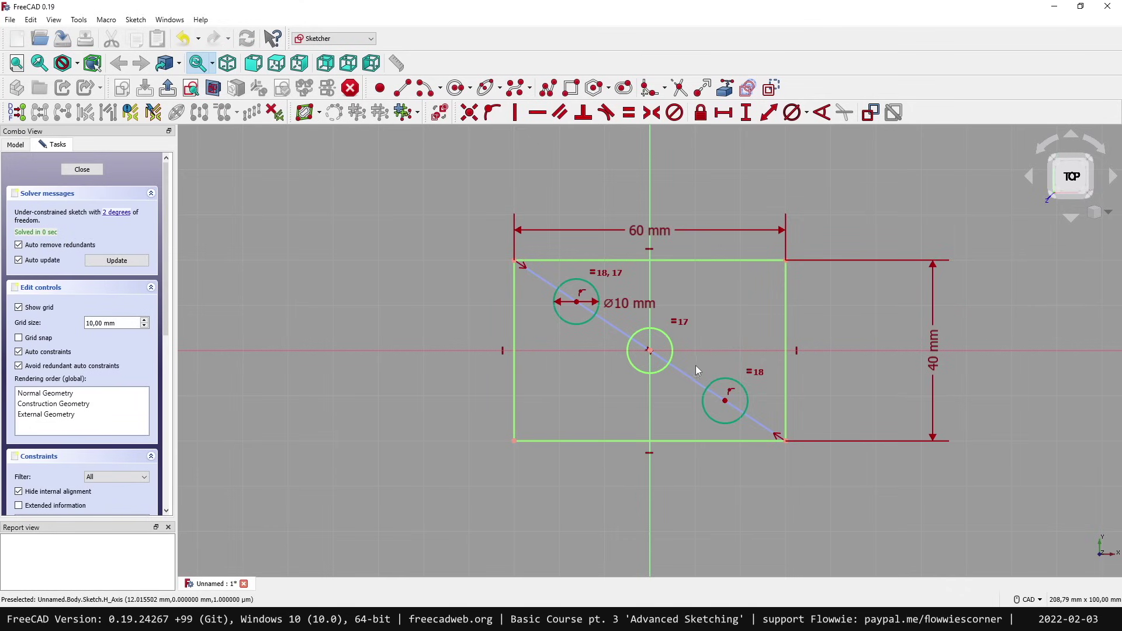
Step: Pad the sketch 10 mm into a three-hole plate and reopen the Pad's sketch
click(82, 170)
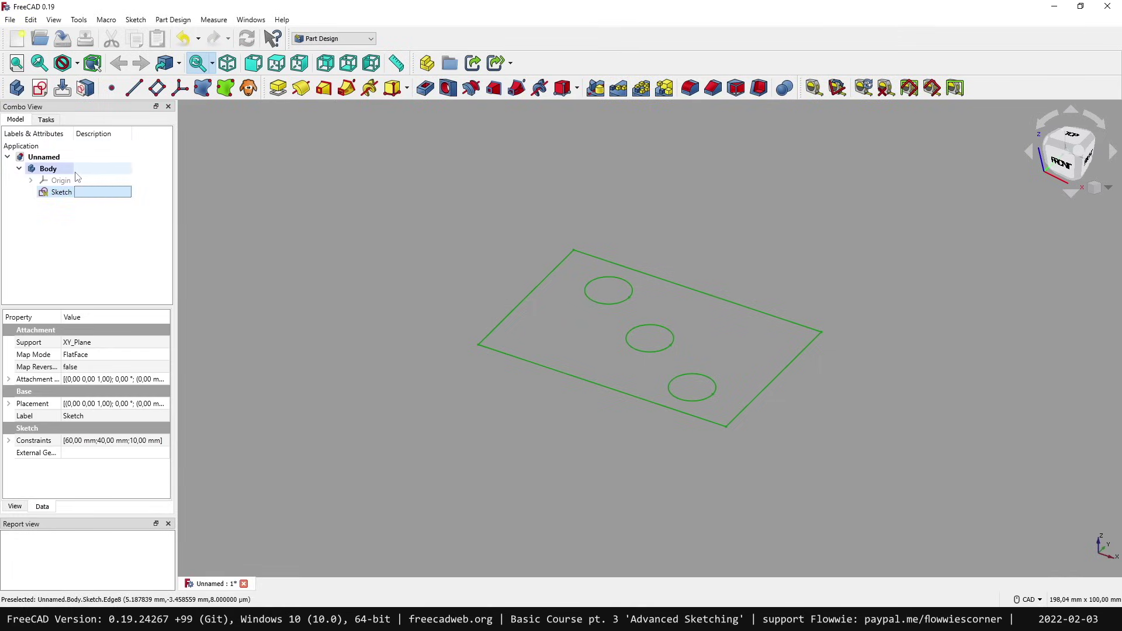
click(279, 89)
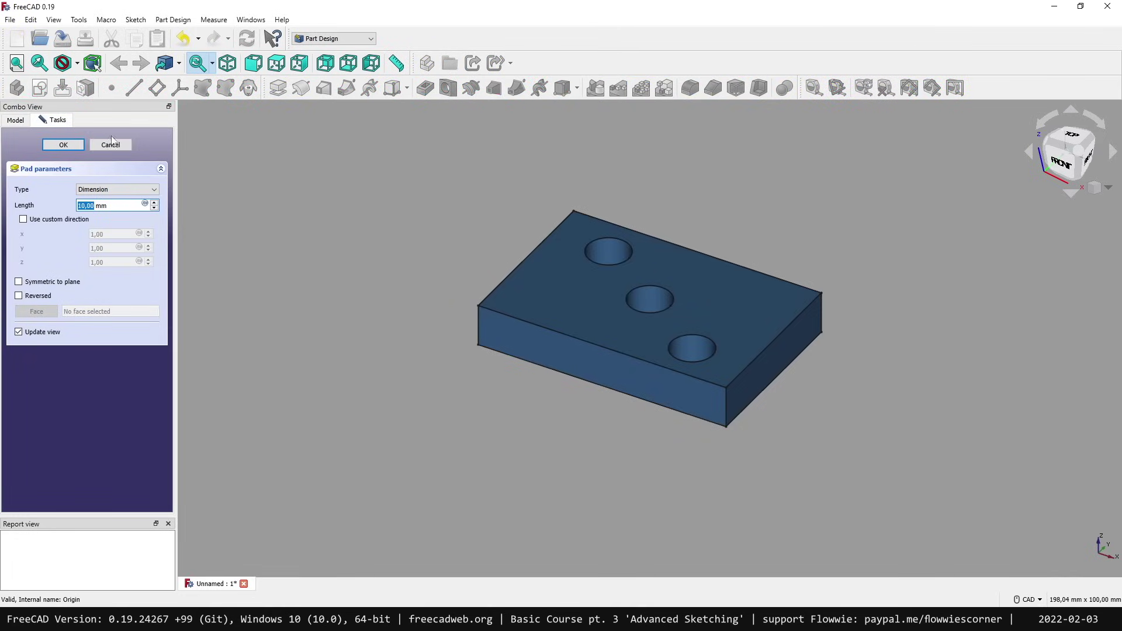
click(63, 145)
click(38, 191)
double_click(64, 203)
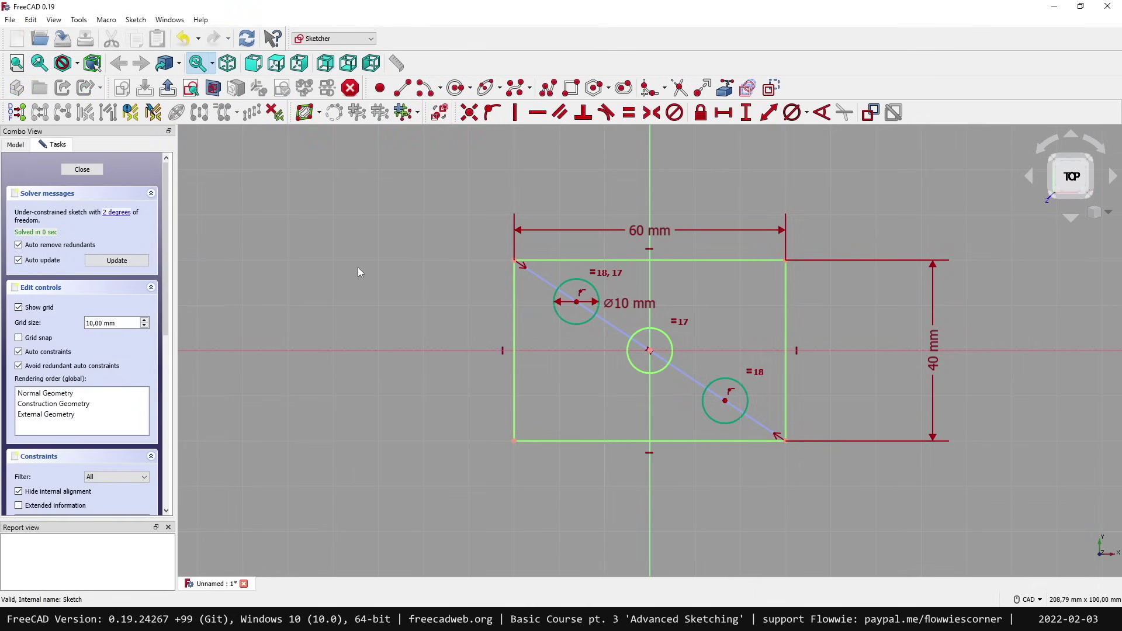
Step: Replace the old diagonal with a new top-left to bottom-right corner line
click(614, 328)
key(Delete)
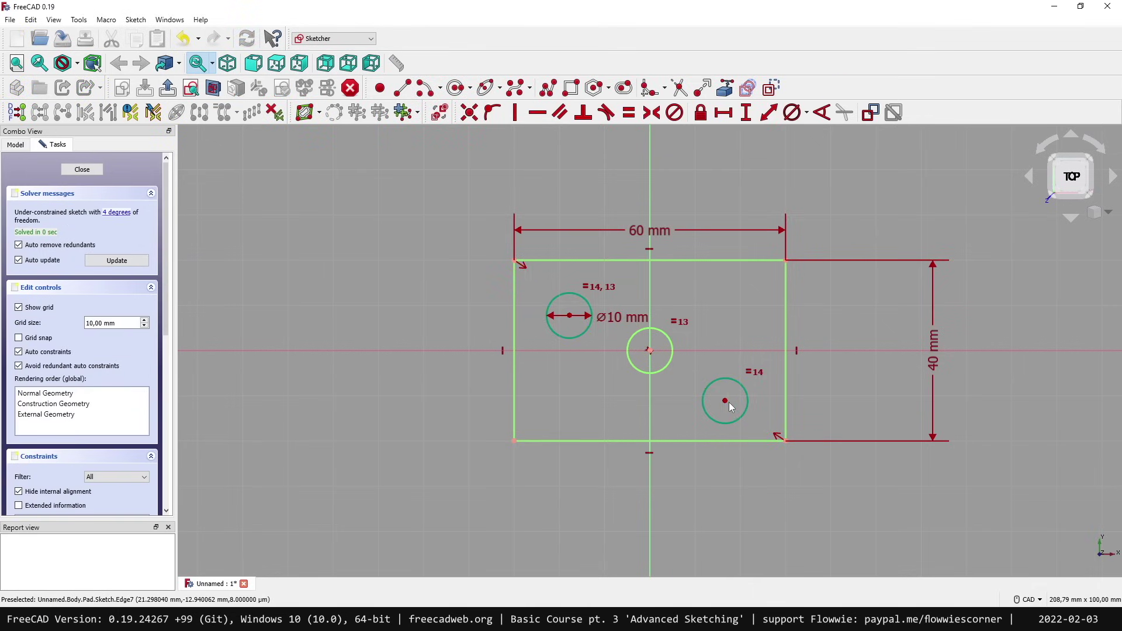
drag(728, 402, 752, 385)
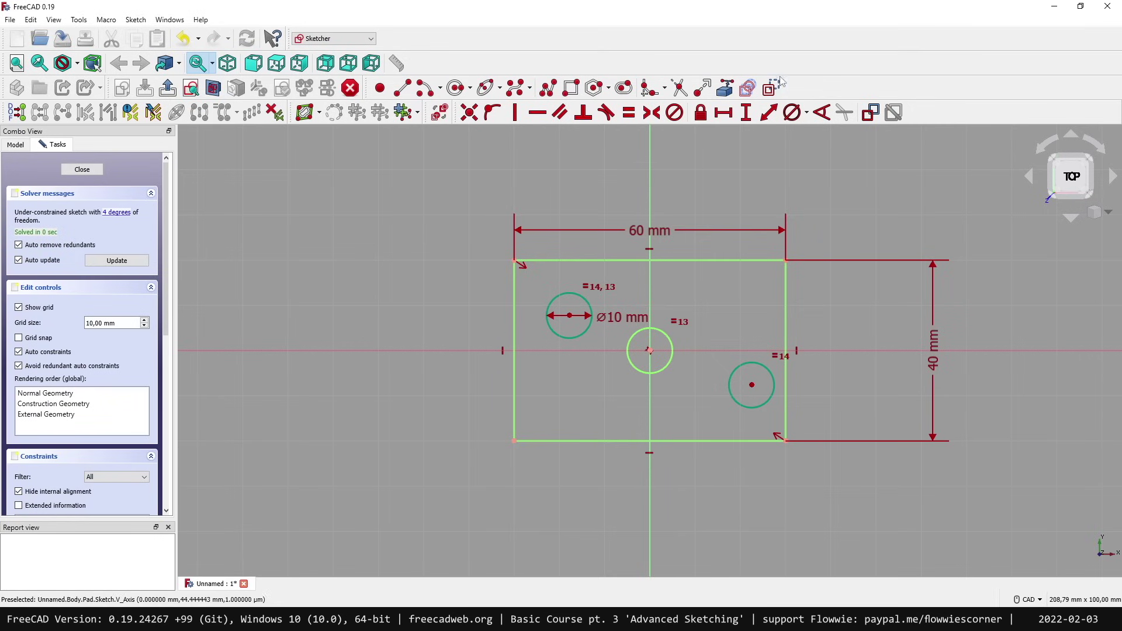
click(403, 88)
click(514, 260)
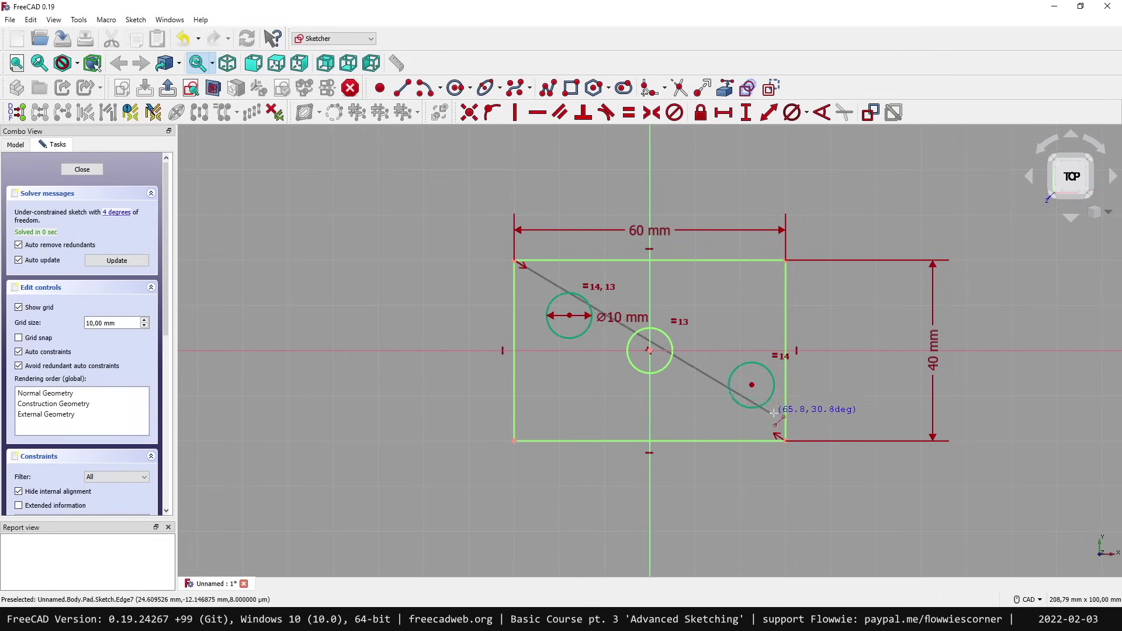
click(785, 440)
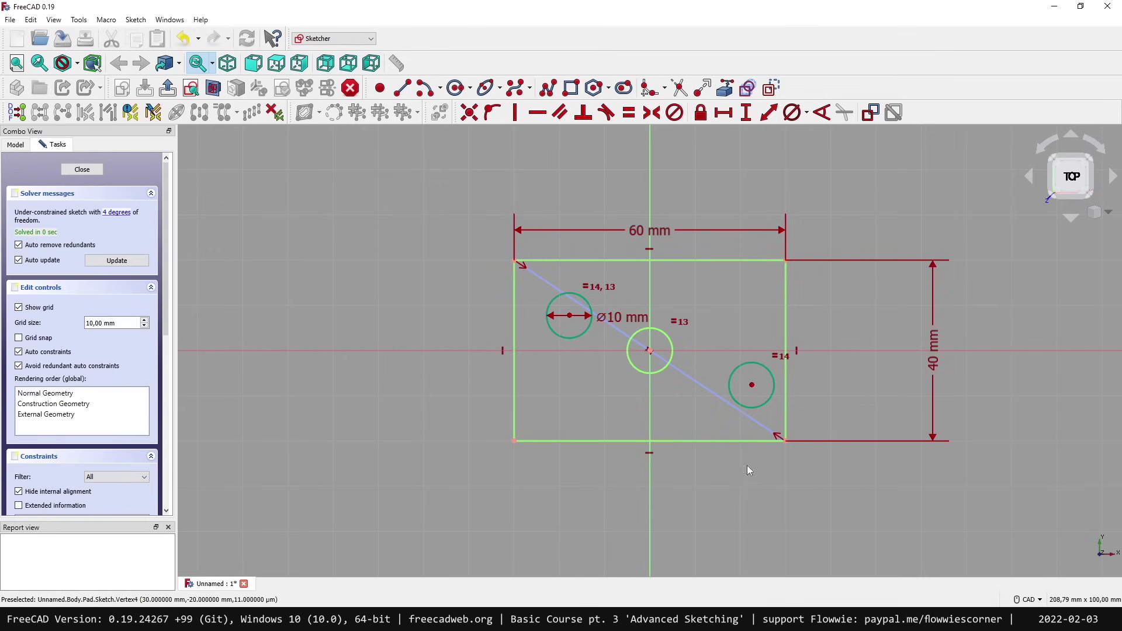
Step: Constrain both small circles' centres onto the new diagonal with Point-on-Object
click(606, 323)
click(492, 112)
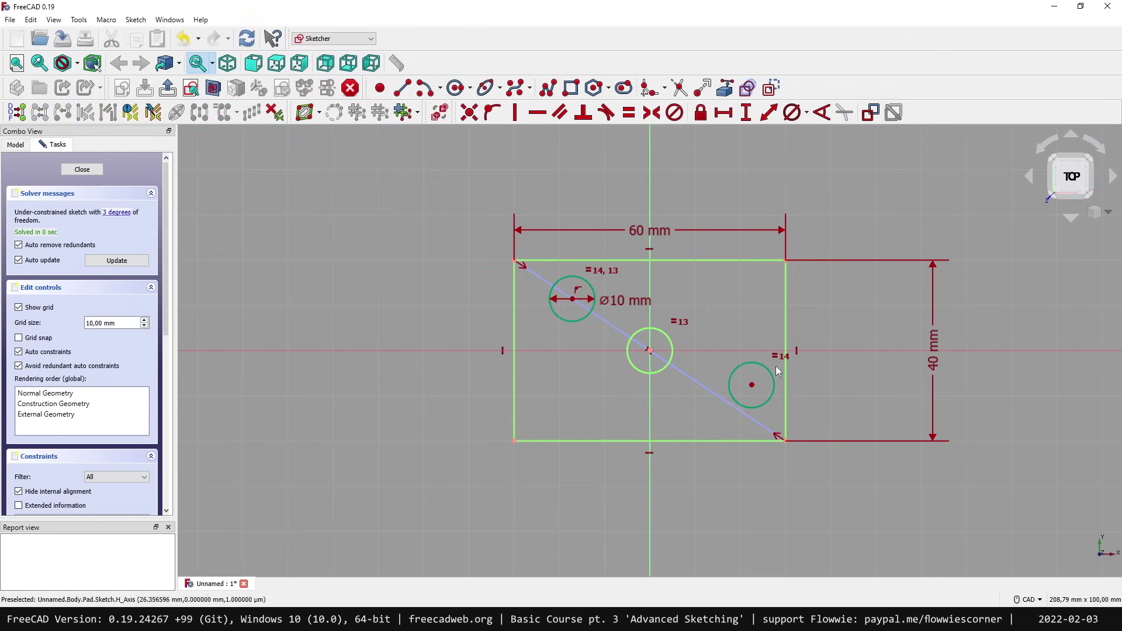
click(752, 384)
click(724, 399)
key(o)
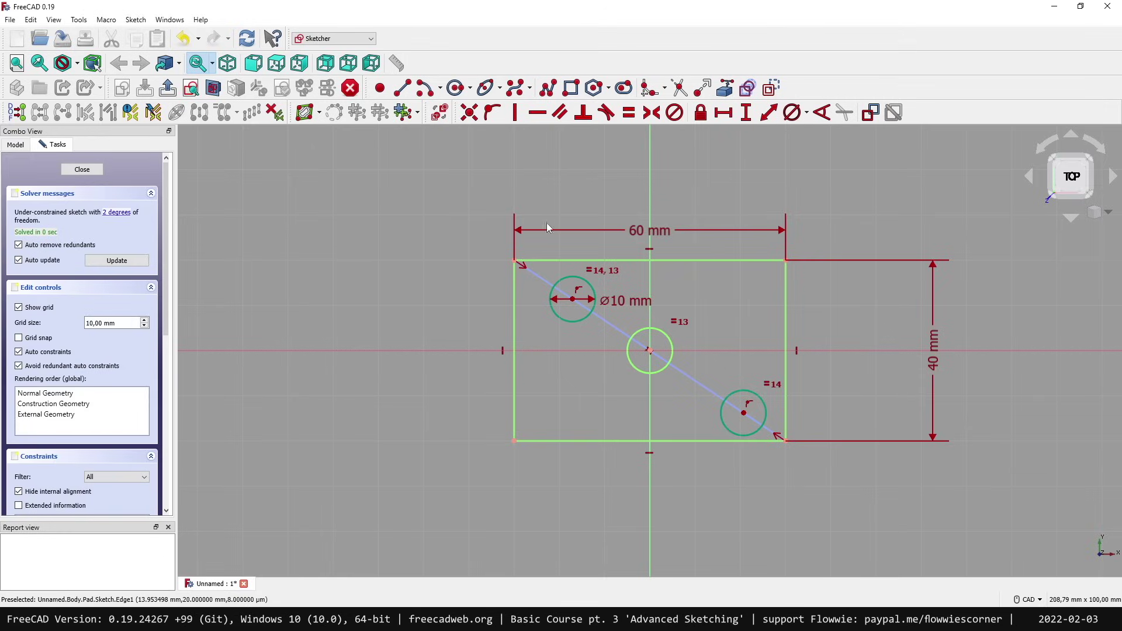
Step: Close the current sketch and start a new sketch on the XY plane
click(81, 169)
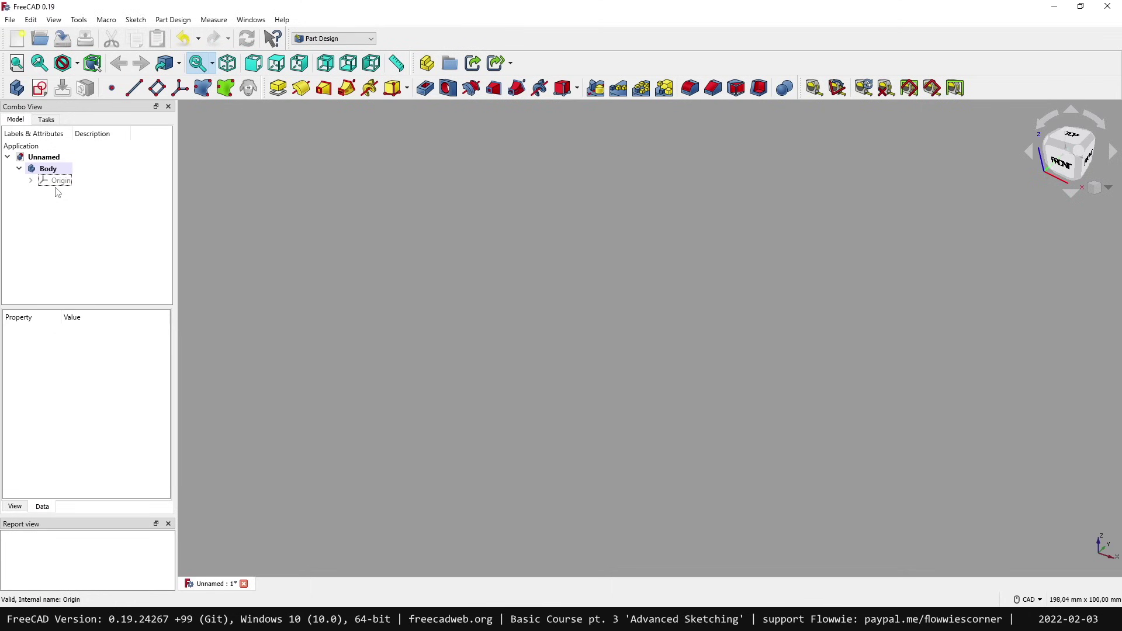
click(40, 88)
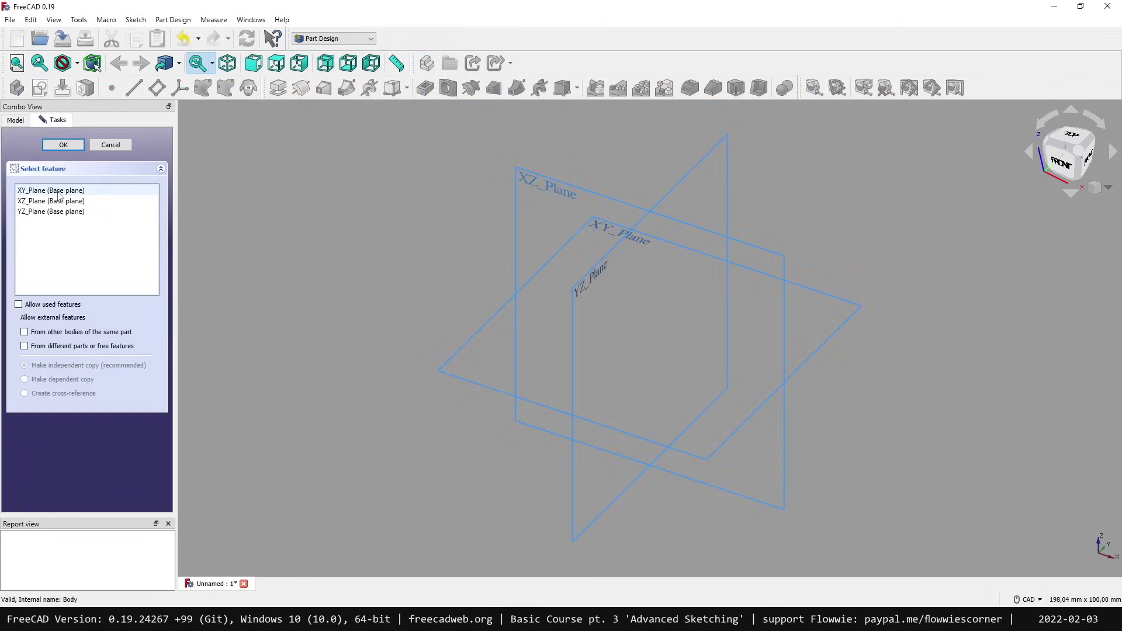
click(51, 190)
click(65, 144)
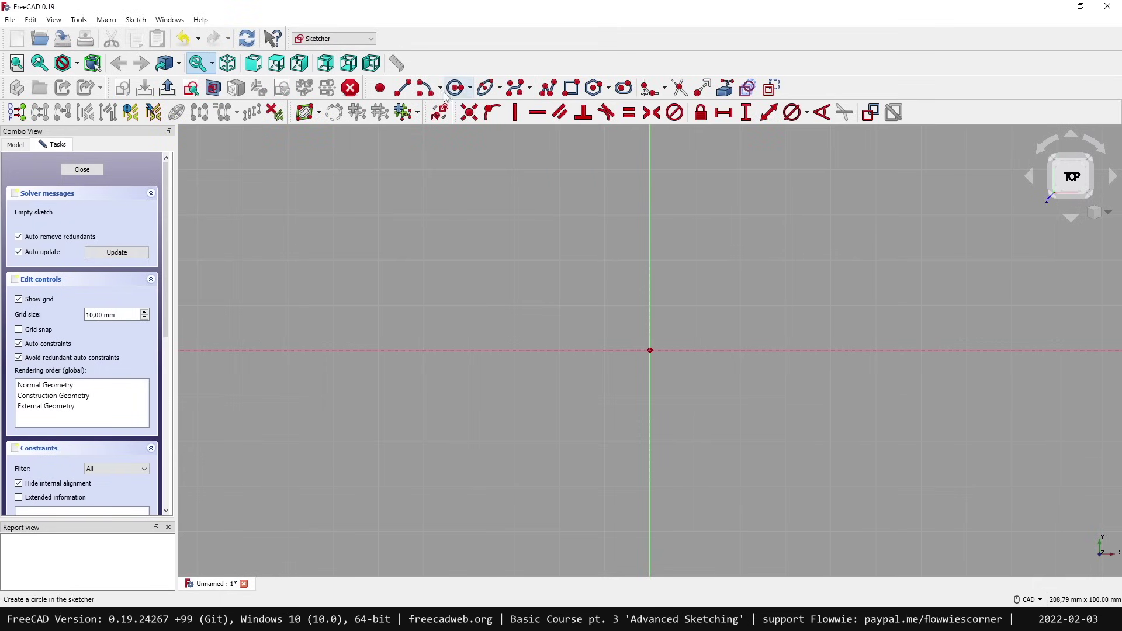
Step: Draw a rectangle from the origin enclosing a slot and a circle, then enlarge the rectangle
click(568, 89)
click(650, 350)
click(855, 209)
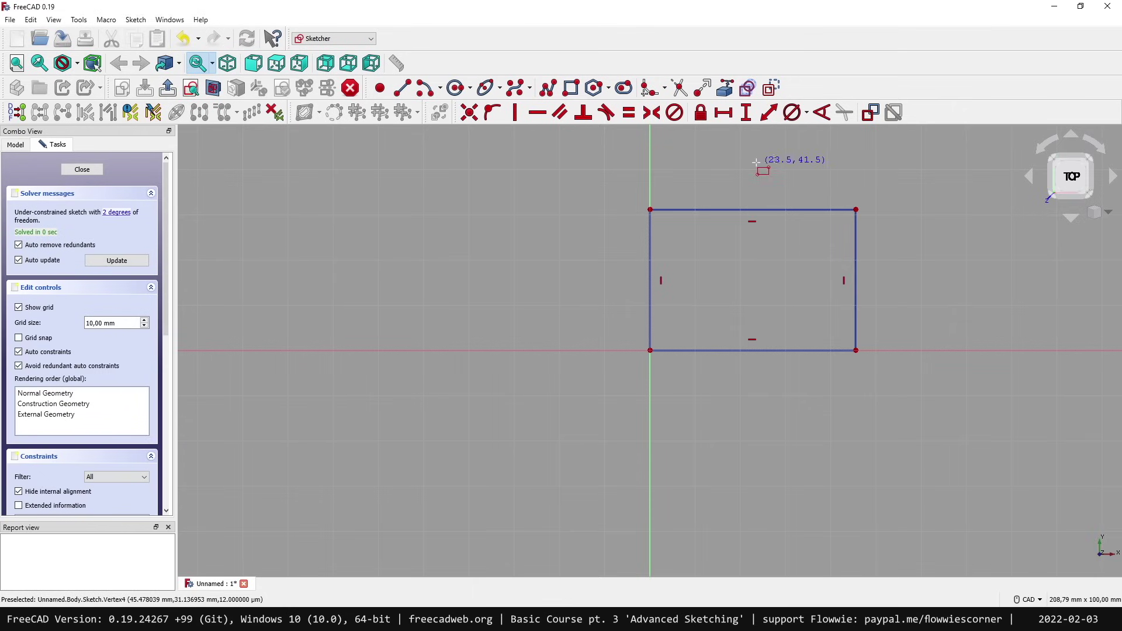
click(624, 88)
click(683, 248)
click(819, 255)
click(455, 87)
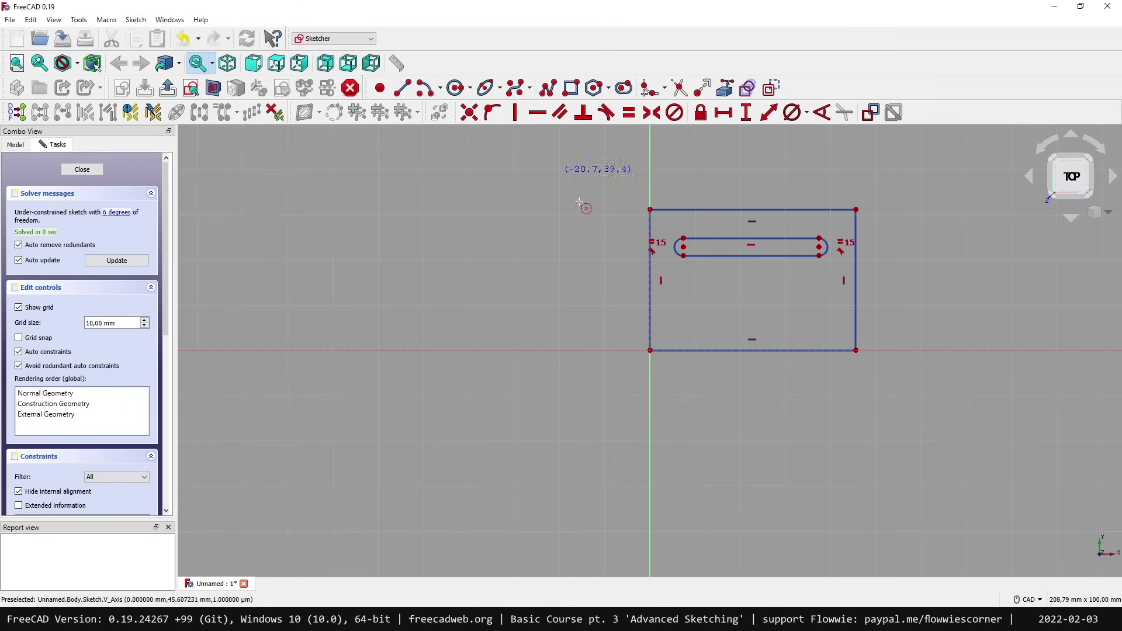
click(751, 305)
click(769, 322)
drag(800, 210, 818, 194)
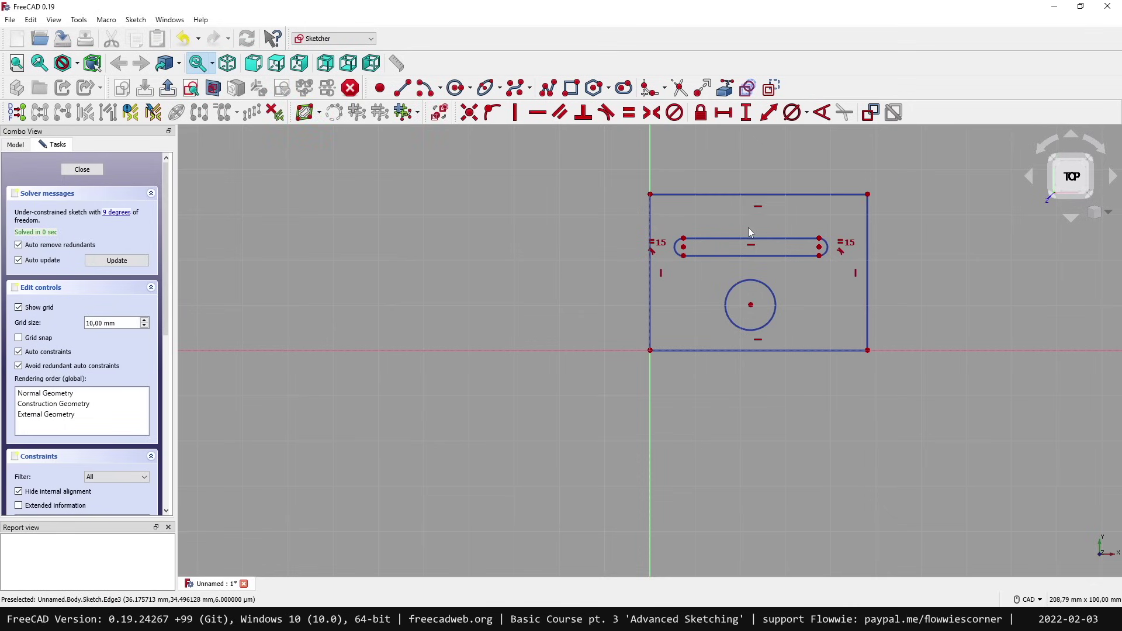
Step: Close and reopen the slot sketch, box-select its geometry, then close it again
click(82, 169)
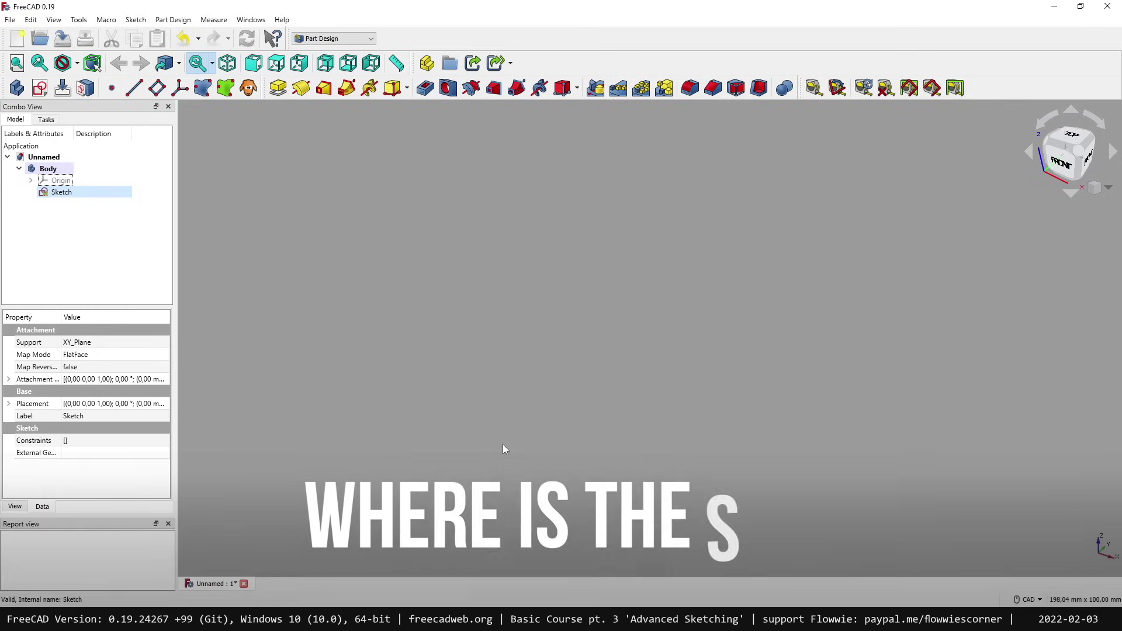
double_click(62, 193)
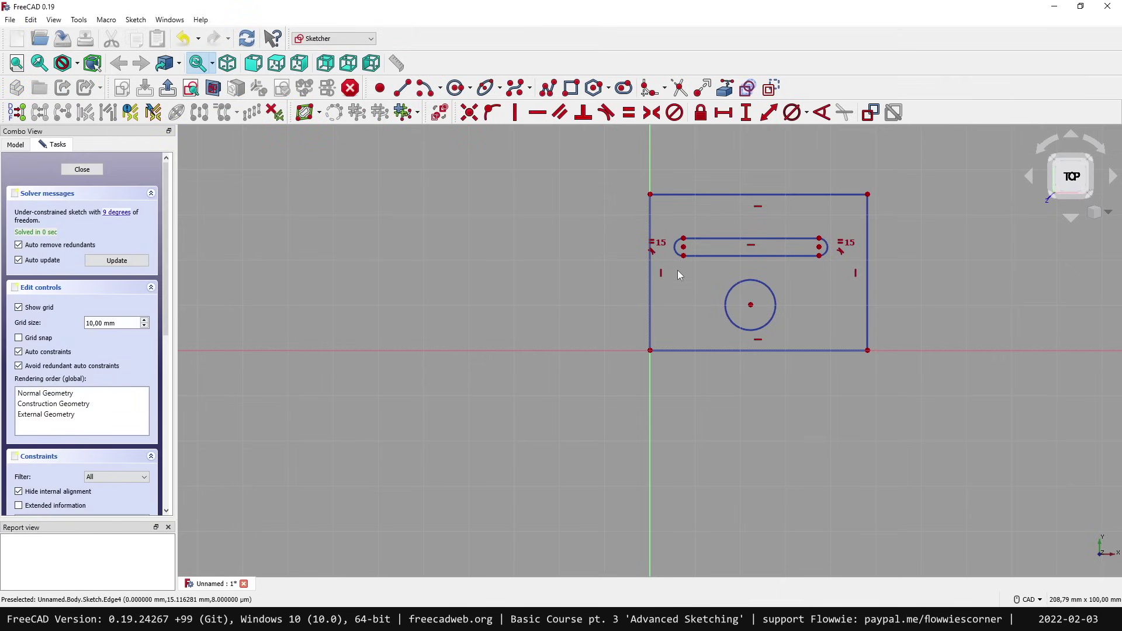
mouse_move(610, 169)
mouse_down()
mouse_move(827, 343)
mouse_move(941, 402)
mouse_up()
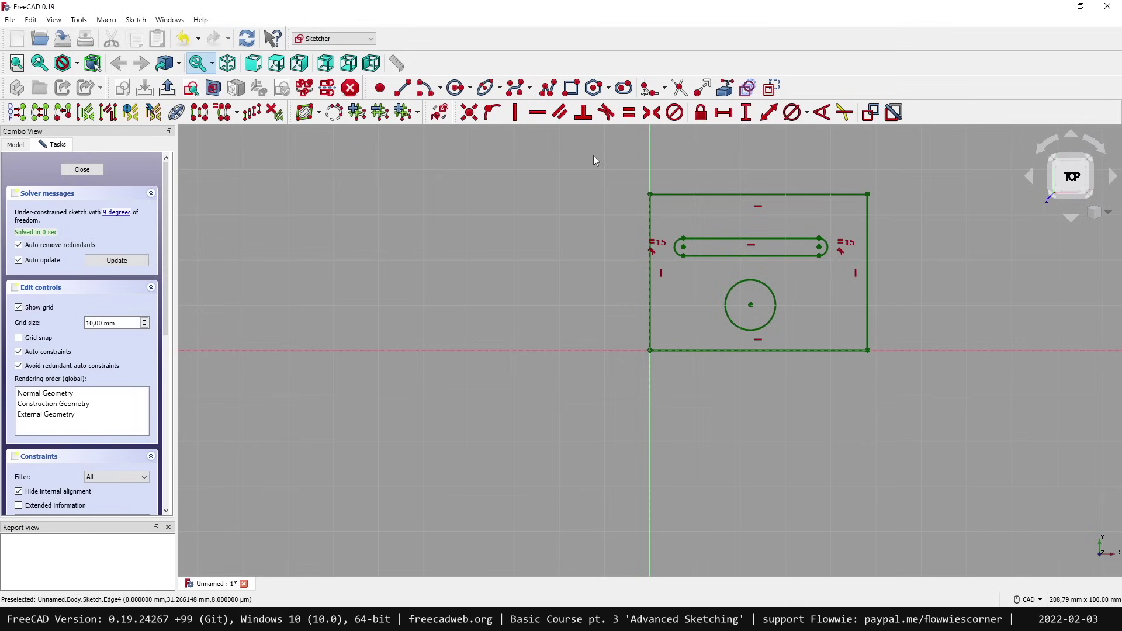
click(748, 88)
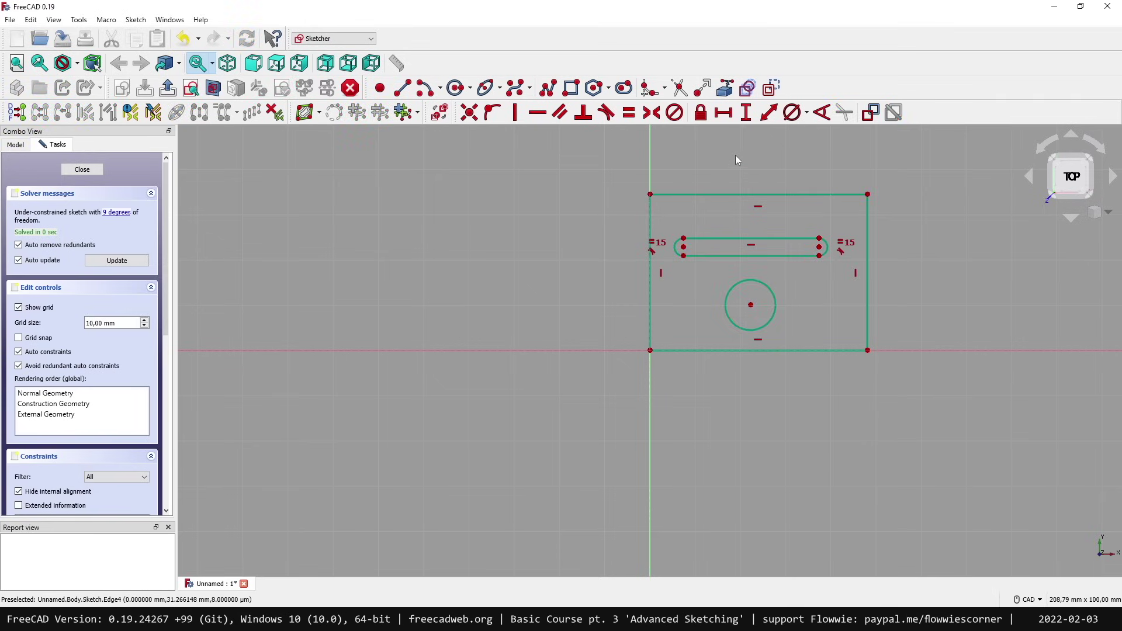
click(82, 168)
Step: Pad the slotted plate sketch into a solid, then delete the Pad and select its Sketch
click(440, 278)
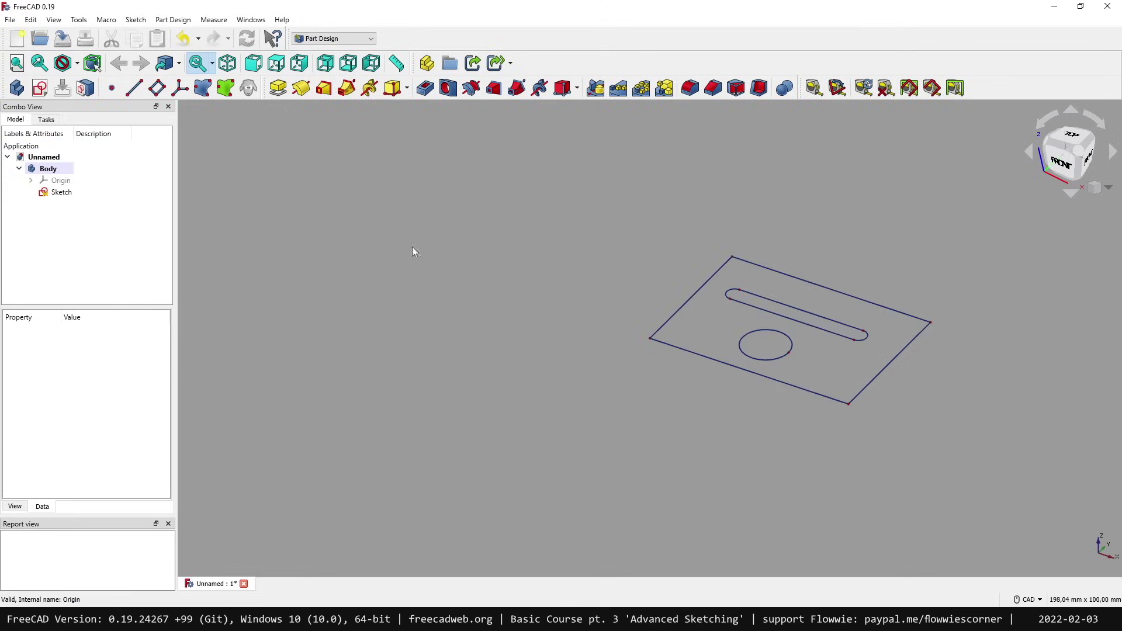
click(283, 95)
click(45, 146)
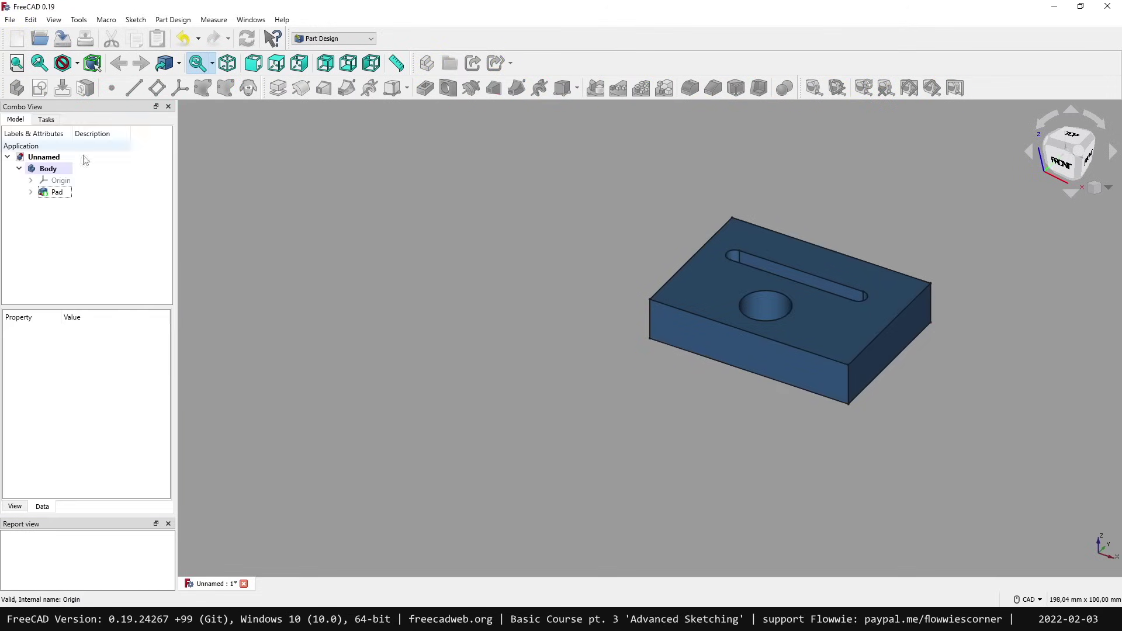
click(77, 195)
key(Delete)
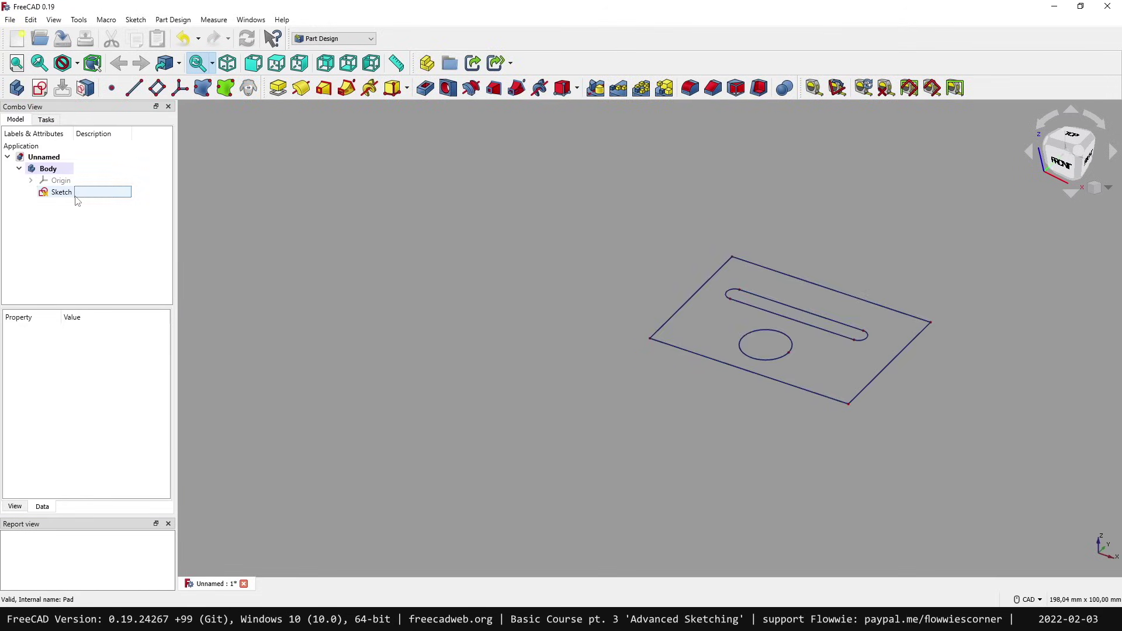
click(76, 196)
Step: Delete the old Sketch and pick Hexagon from the regular polygon list
key(Delete)
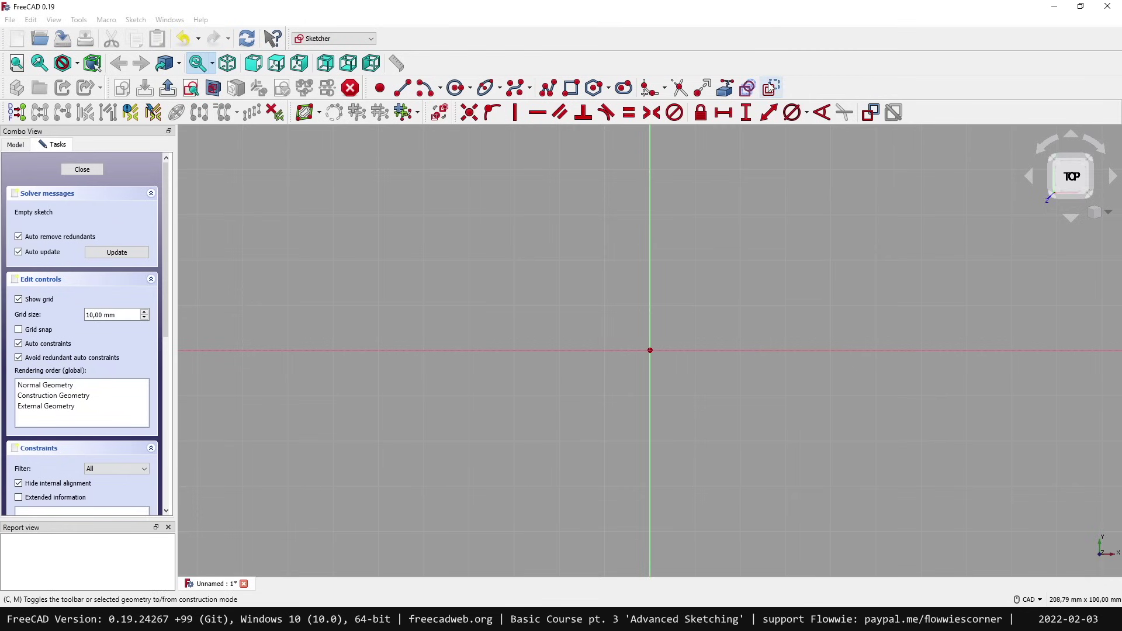
click(611, 94)
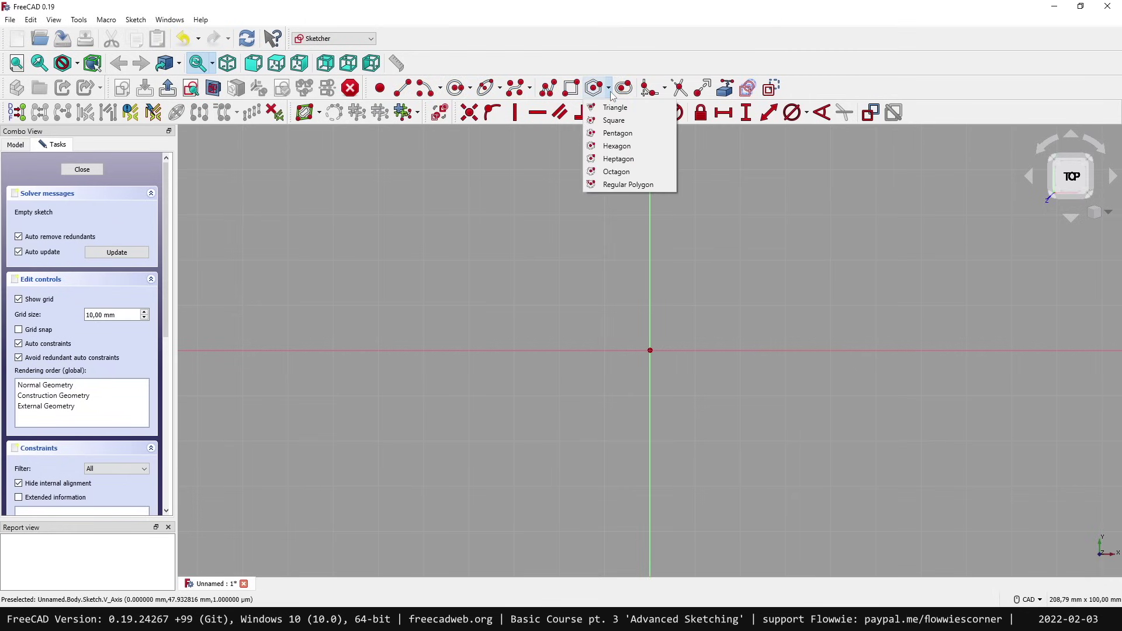
click(606, 75)
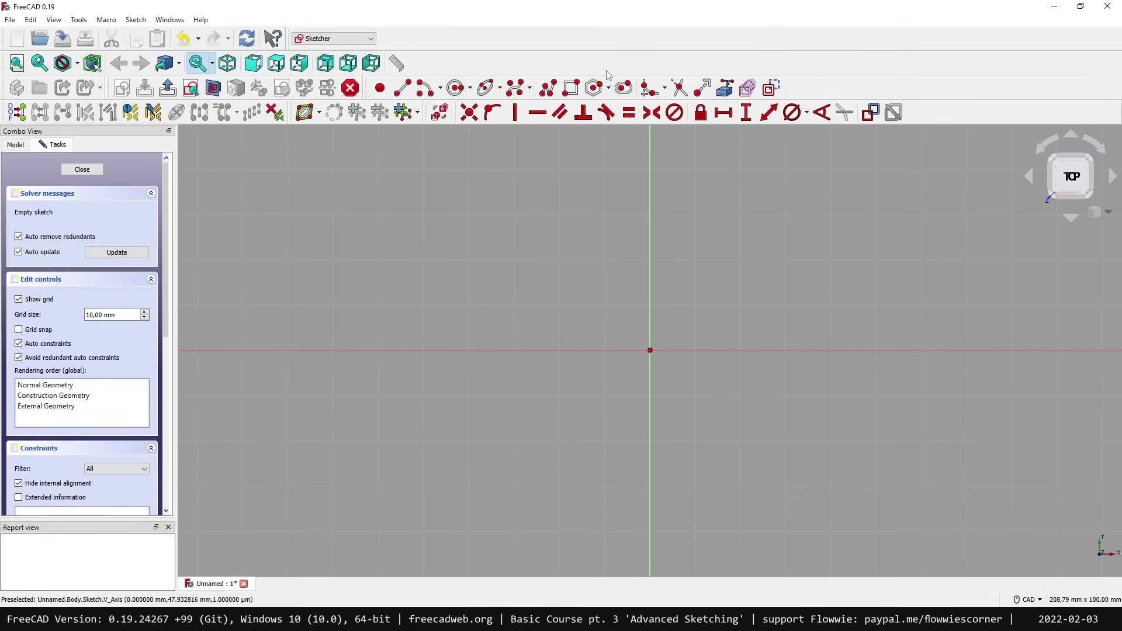
click(609, 88)
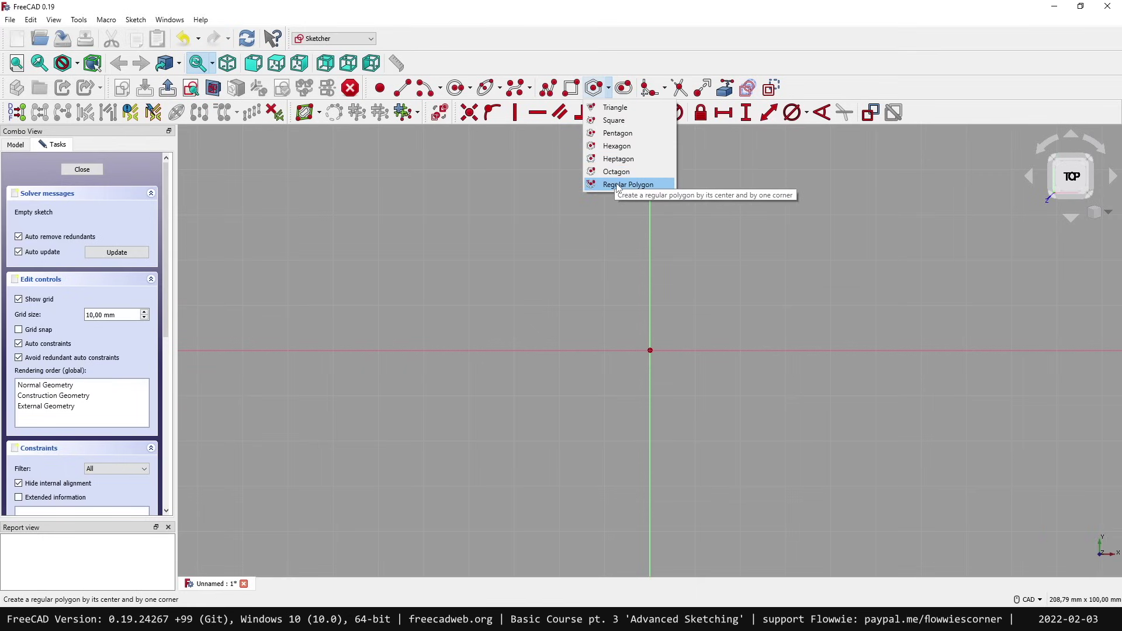
click(620, 147)
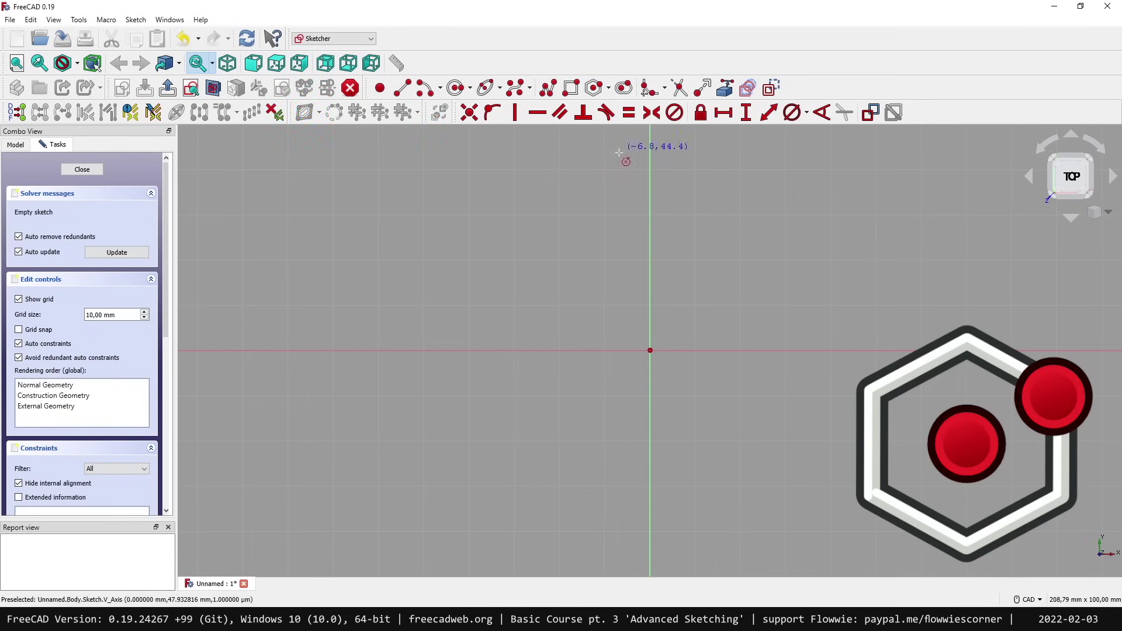
Step: Place a hexagon centred on the origin and adjust its circumscribing circle size
click(650, 351)
click(563, 480)
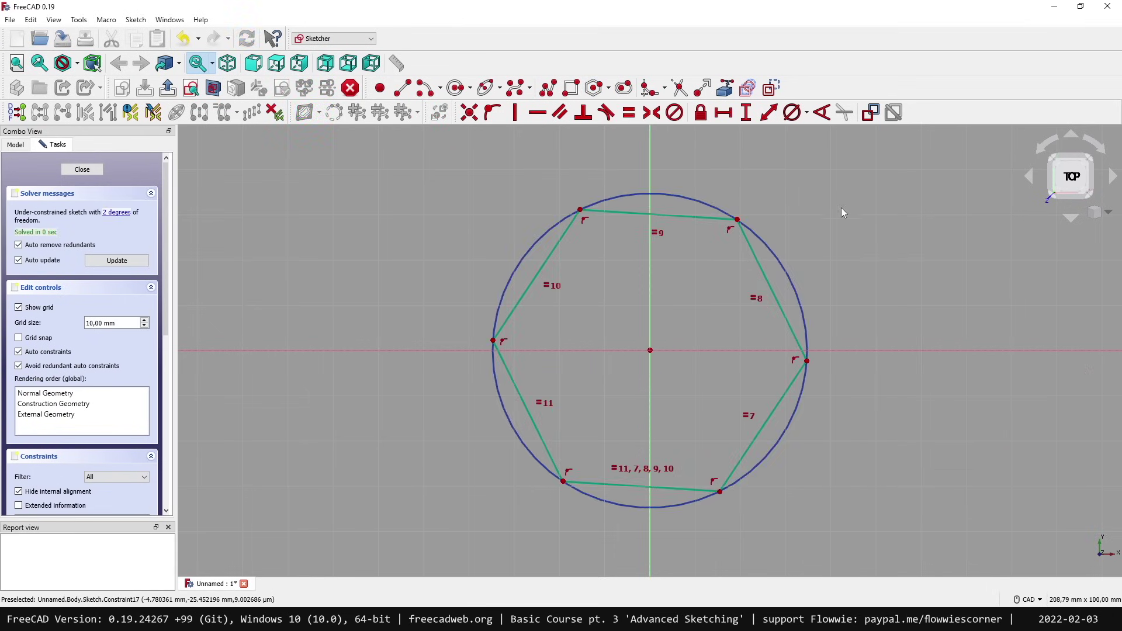
mouse_move(788, 272)
mouse_down()
mouse_move(775, 302)
mouse_move(776, 268)
mouse_up()
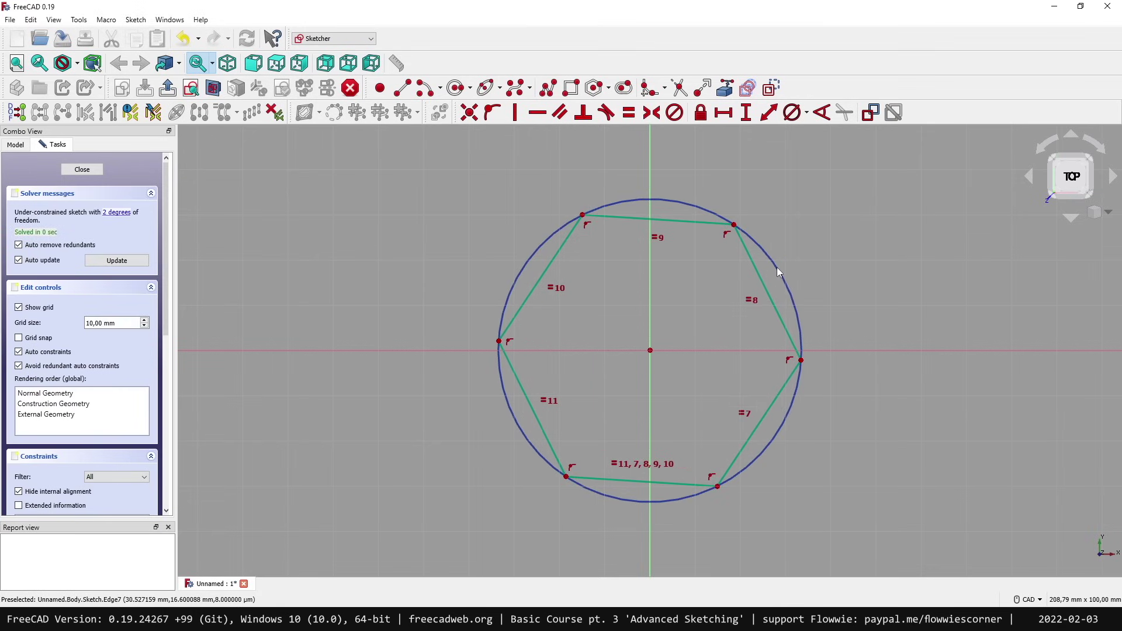
mouse_move(694, 206)
mouse_down()
mouse_move(729, 193)
mouse_move(690, 210)
mouse_up()
click(689, 208)
click(705, 199)
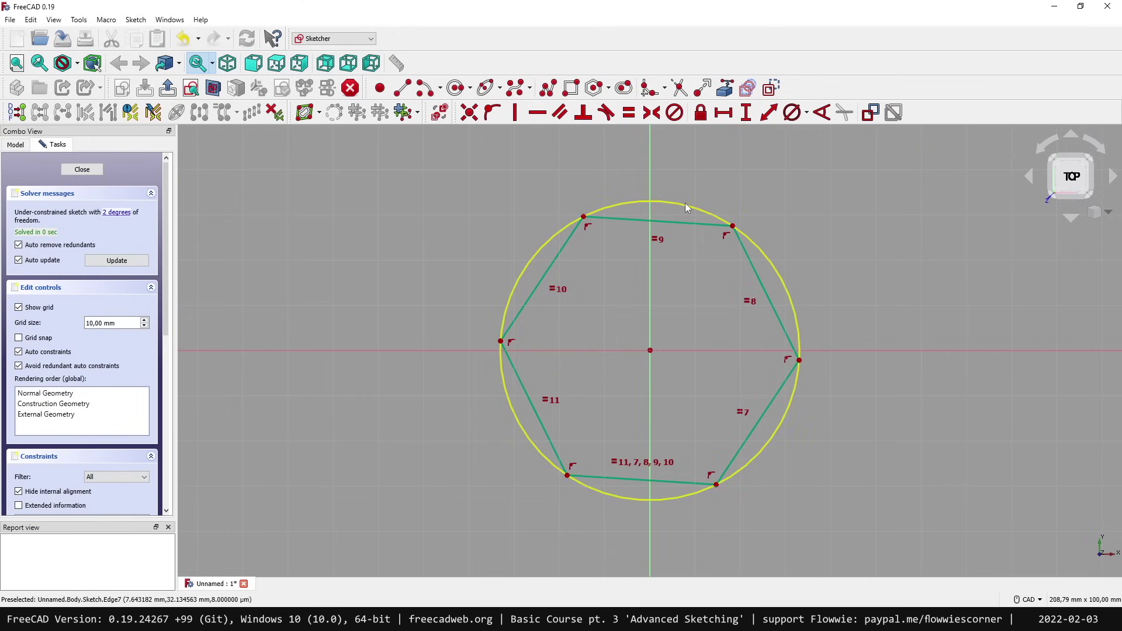
Step: Make the hexagon's top edge horizontal and 30 mm long, then close and reopen the sketch
click(690, 223)
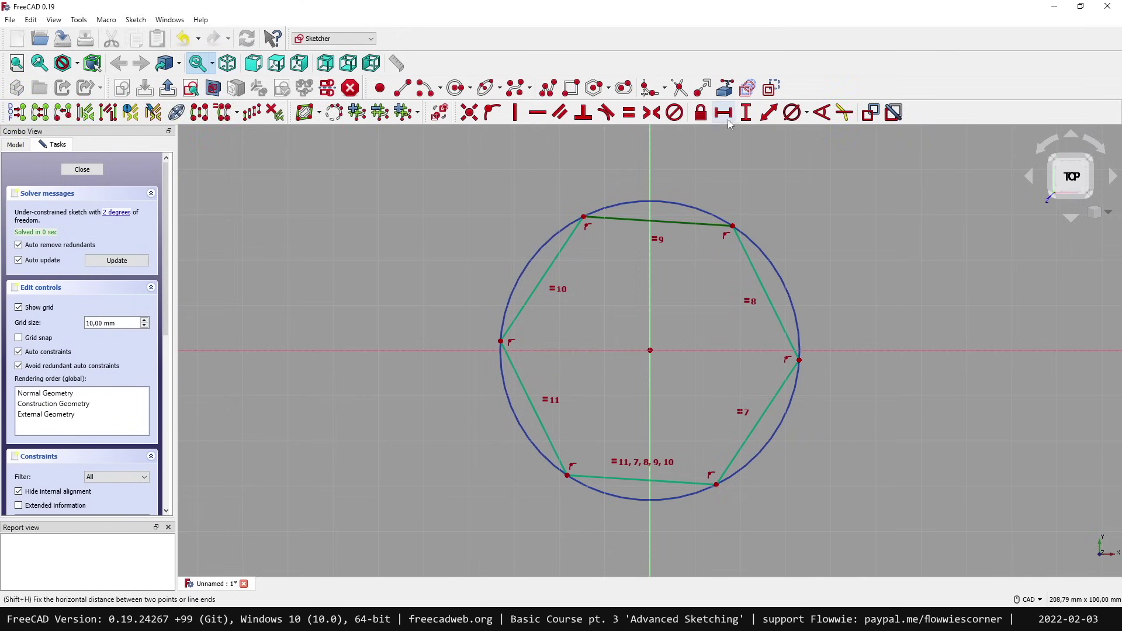
click(537, 112)
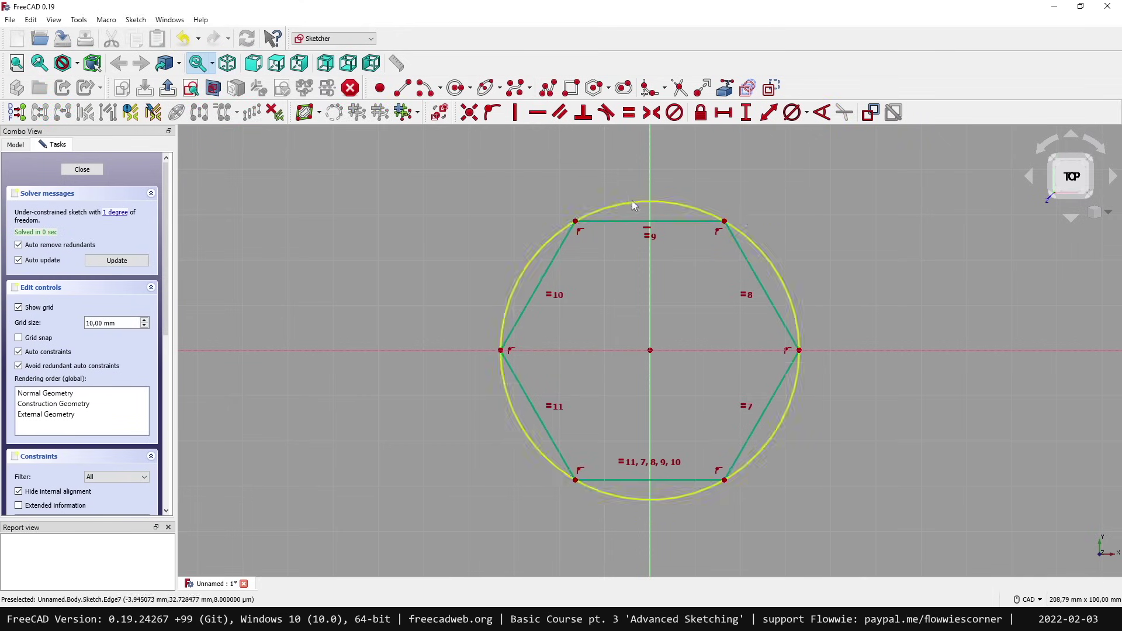
click(661, 220)
click(716, 115)
text(30)
key(Return)
click(81, 171)
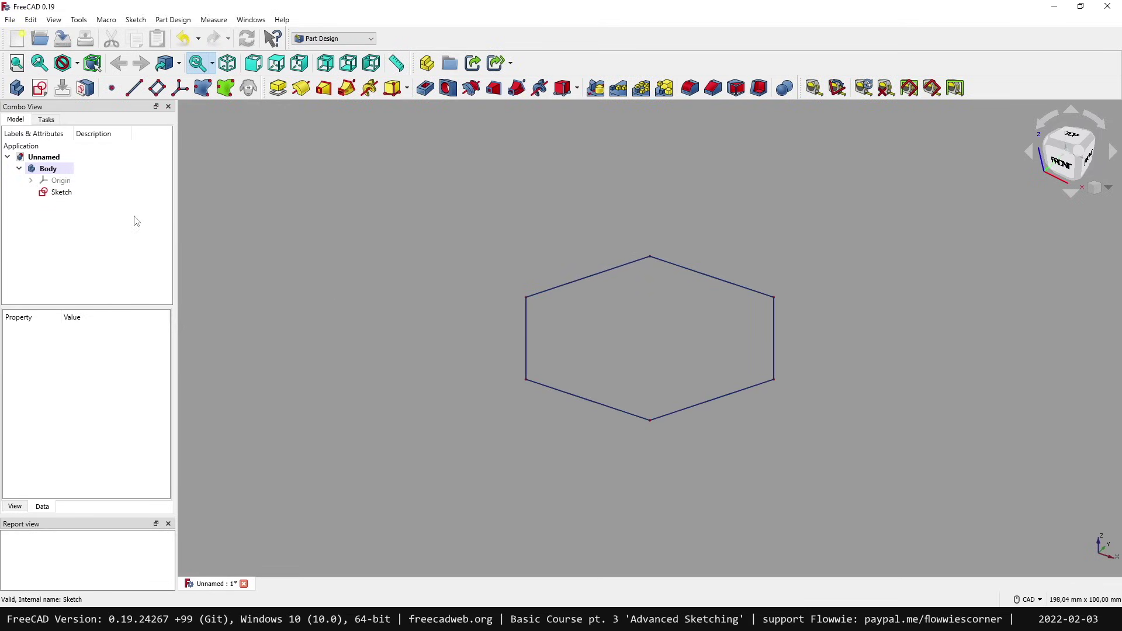
double_click(83, 194)
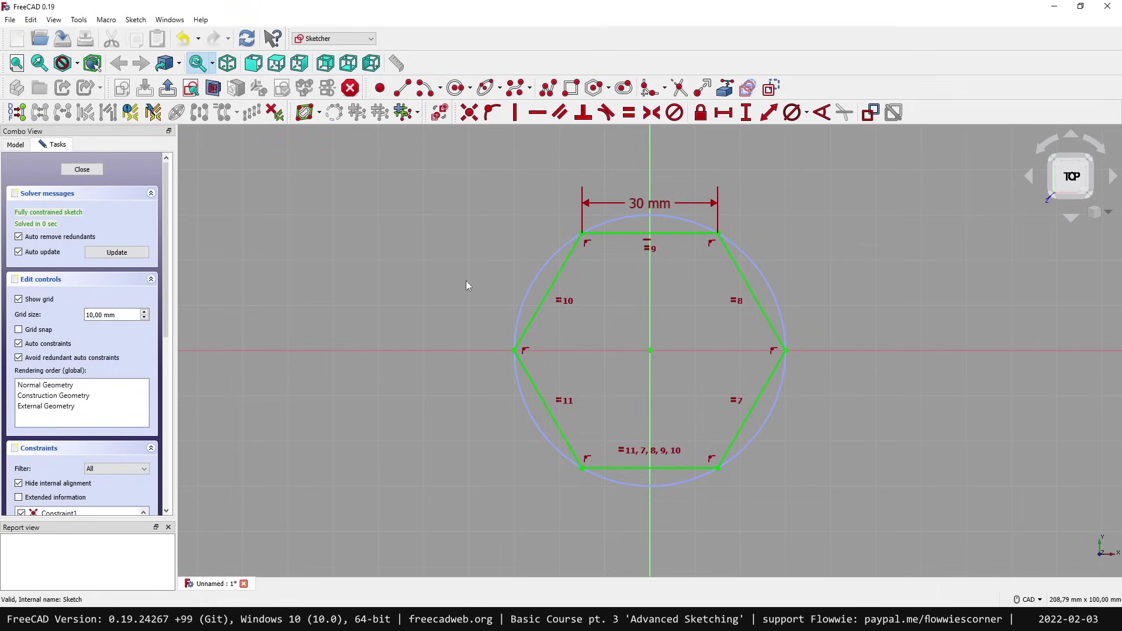
click(554, 262)
Step: Make the circle real geometry and the hexagon construction lines, then close the sketch
click(458, 234)
drag(646, 204, 679, 289)
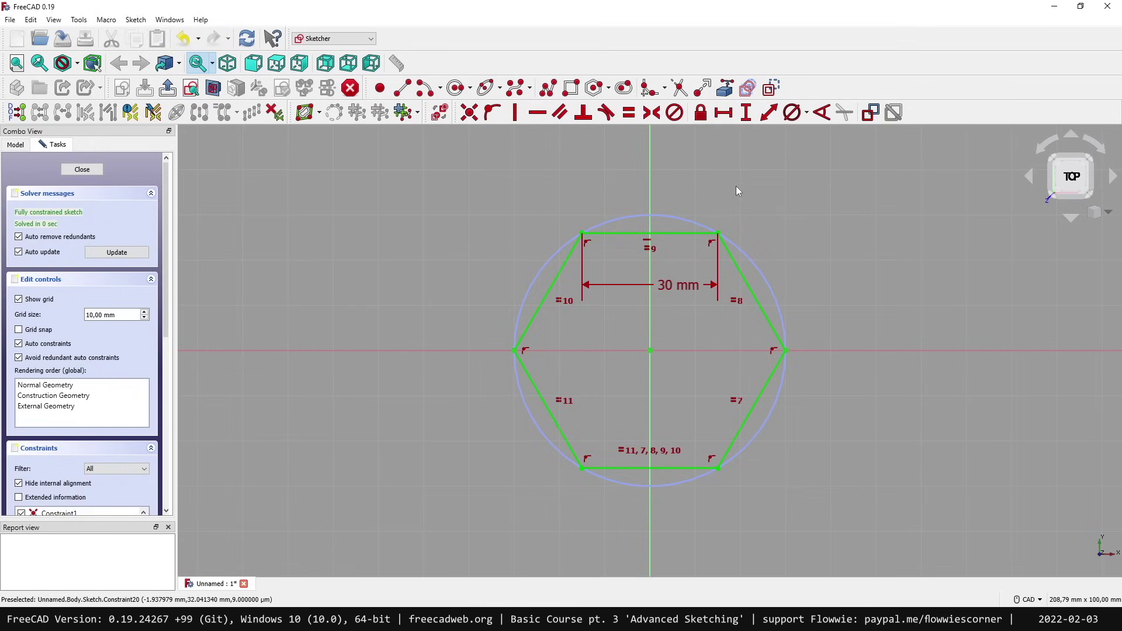
mouse_move(422, 170)
mouse_down()
mouse_move(581, 255)
mouse_move(798, 522)
mouse_move(852, 542)
mouse_up()
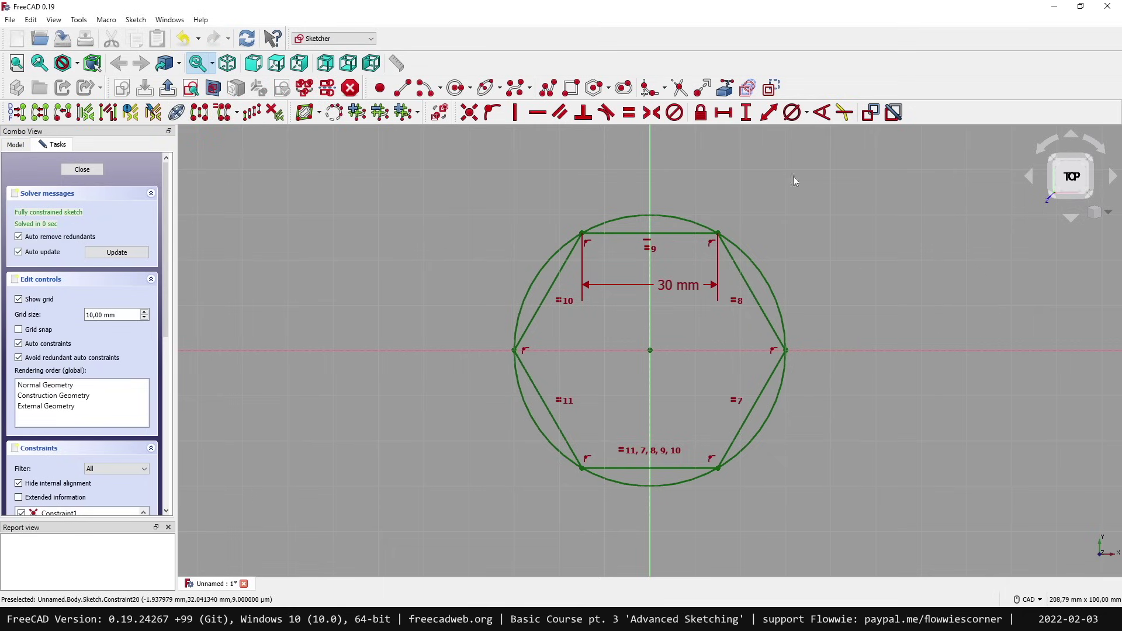
click(769, 89)
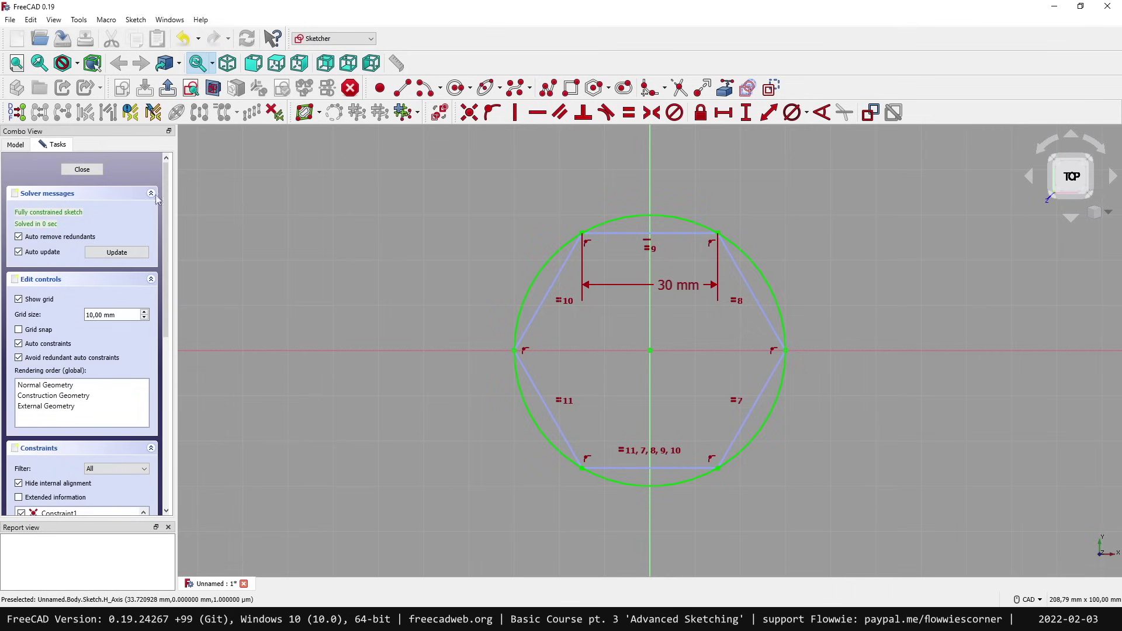
click(86, 169)
click(395, 255)
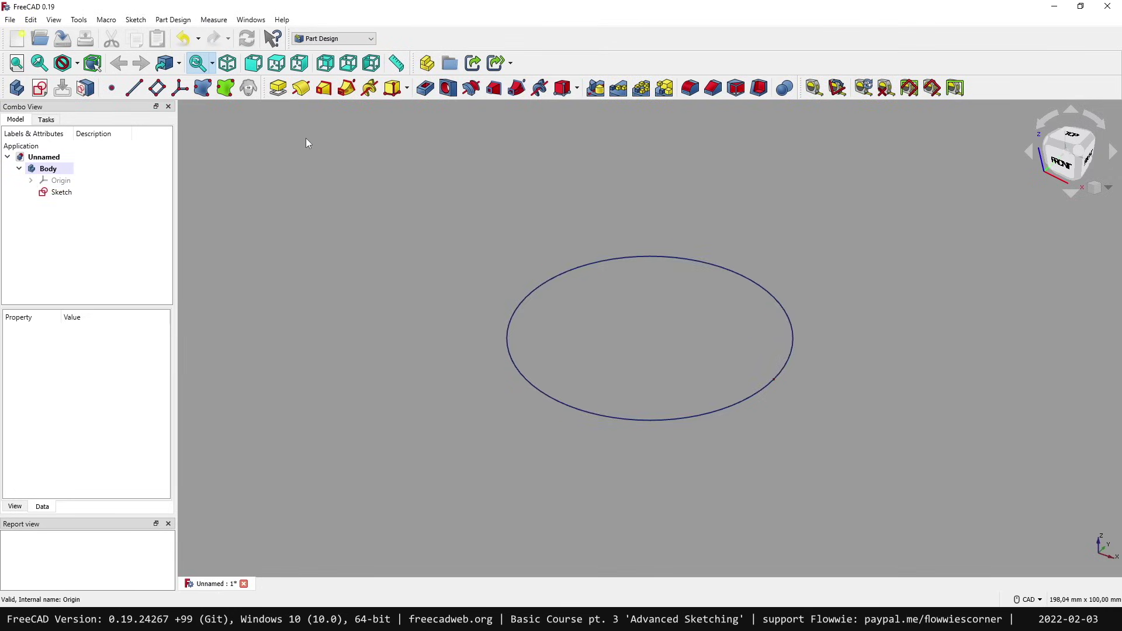
Step: Pad the circle sketch, then make the hexagon the real profile again with the circle as construction
click(278, 88)
click(69, 145)
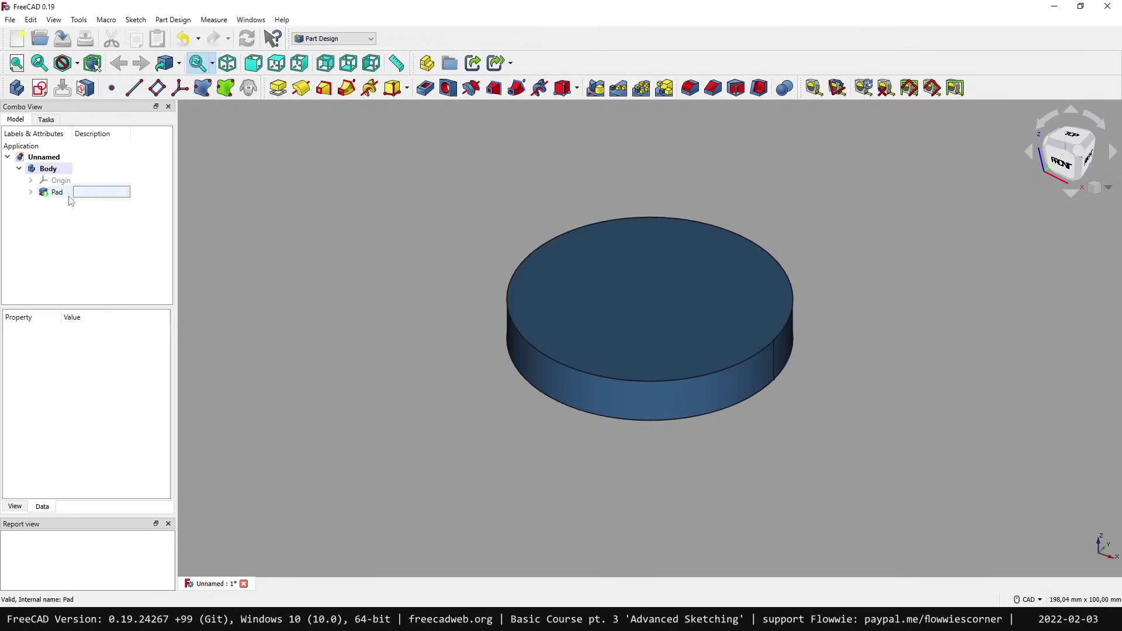
click(30, 193)
double_click(69, 203)
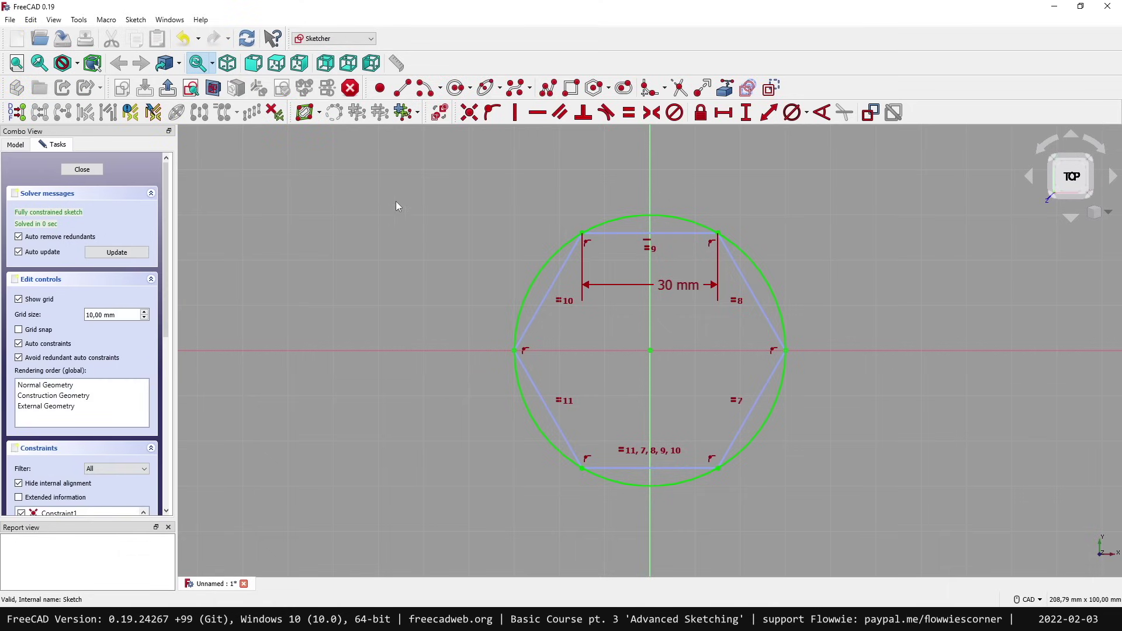
drag(437, 169, 849, 538)
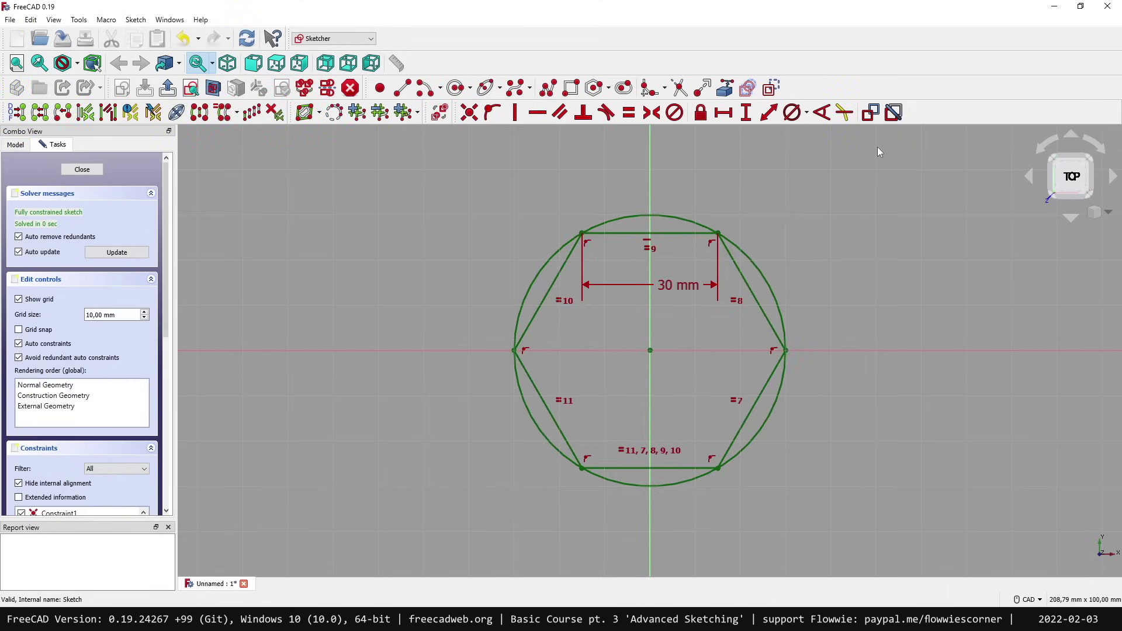
click(772, 88)
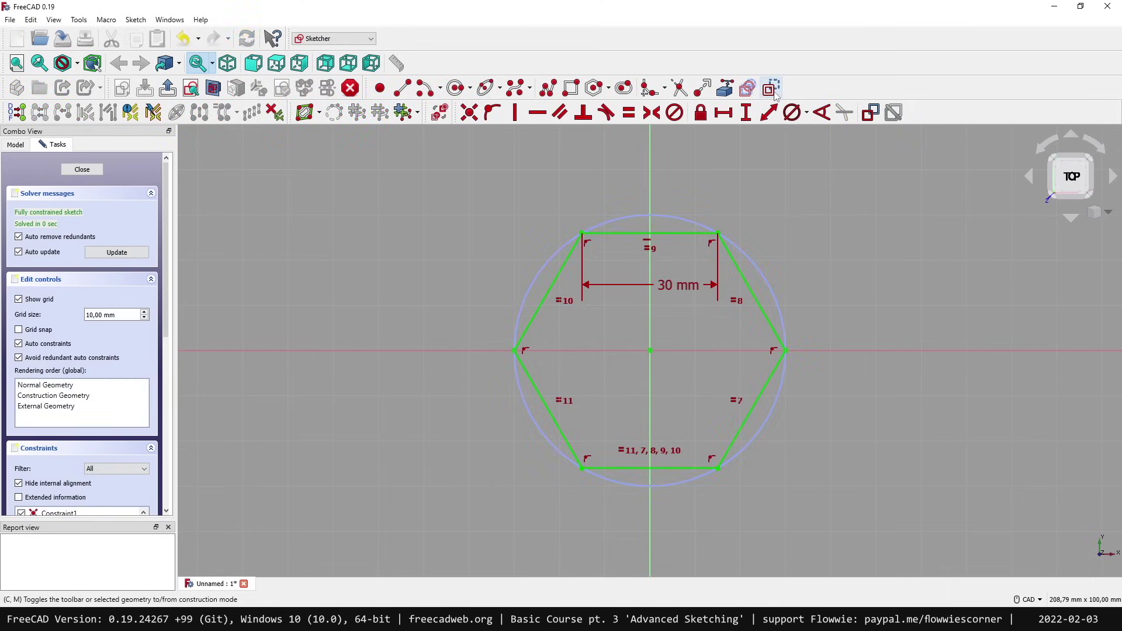
click(89, 171)
Step: Orbit the view around the padded hexagon
mouse_move(456, 314)
middle_down()
mouse_move(603, 380)
mouse_move(656, 419)
mouse_move(531, 366)
mouse_move(575, 375)
mouse_move(446, 349)
mouse_move(446, 326)
mouse_move(561, 317)
mouse_move(654, 351)
mouse_move(666, 369)
mouse_move(596, 333)
mouse_move(637, 331)
mouse_move(634, 315)
mouse_move(645, 328)
mouse_move(488, 248)
middle_up()
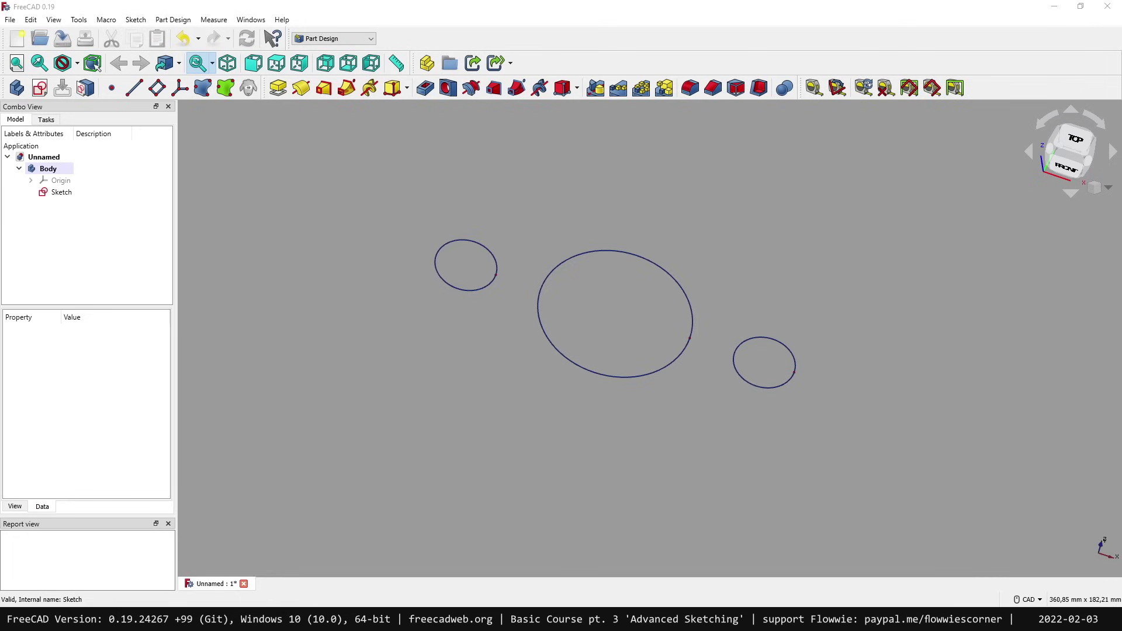
Step: Open the three-circle sketch and place the Ø60 mm and Ø24 mm labels clear of the circles
double_click(61, 192)
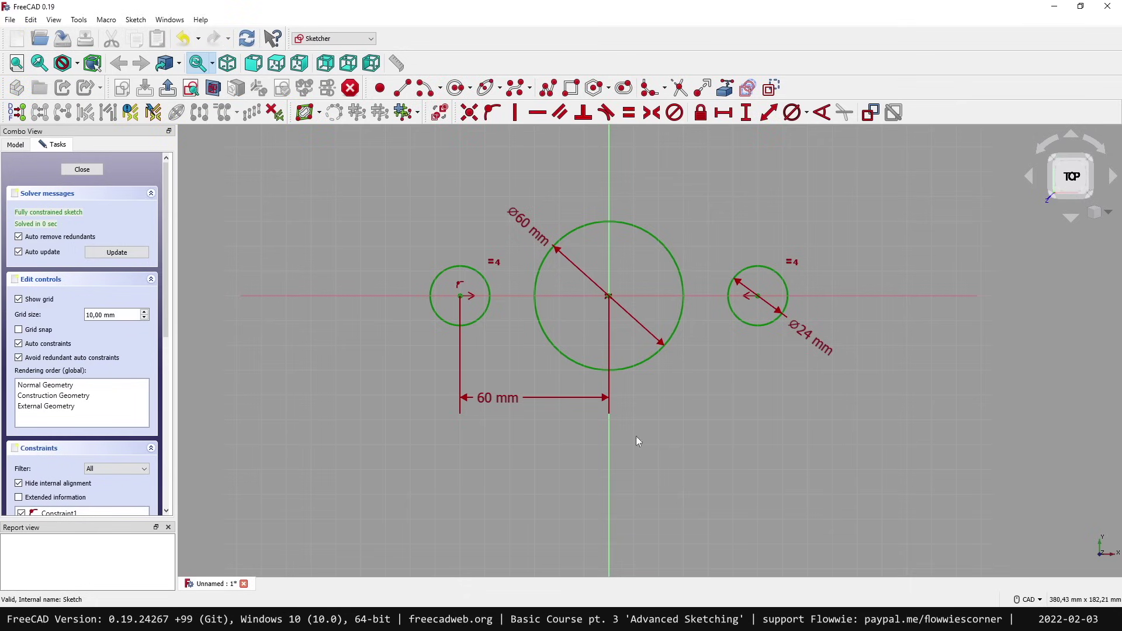
middle_drag(740, 451, 754, 488)
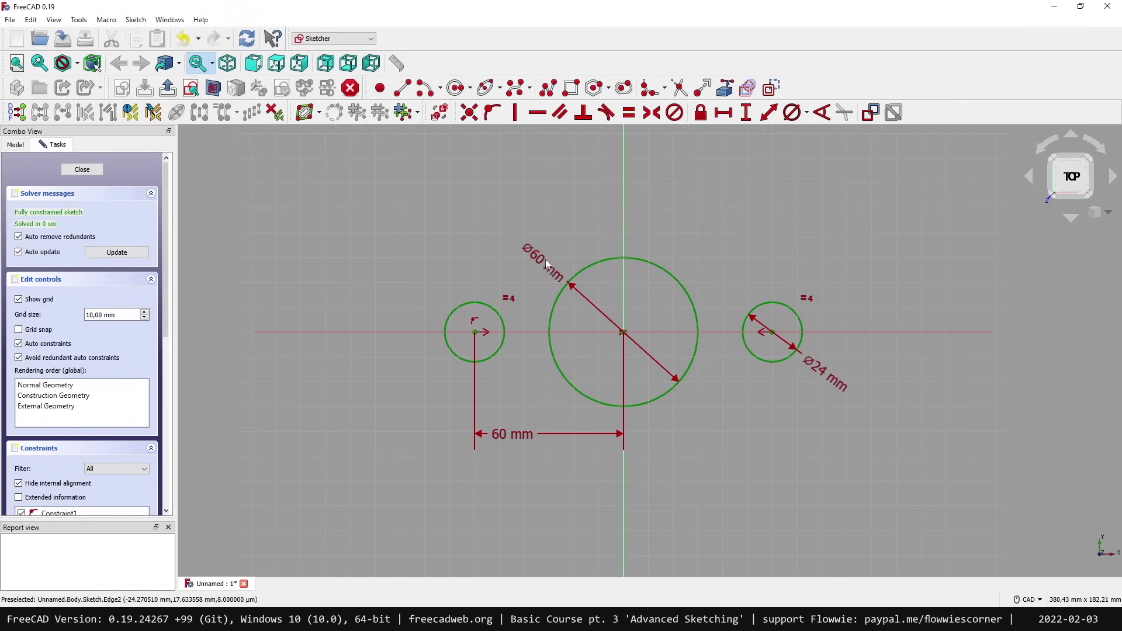
drag(672, 377, 698, 404)
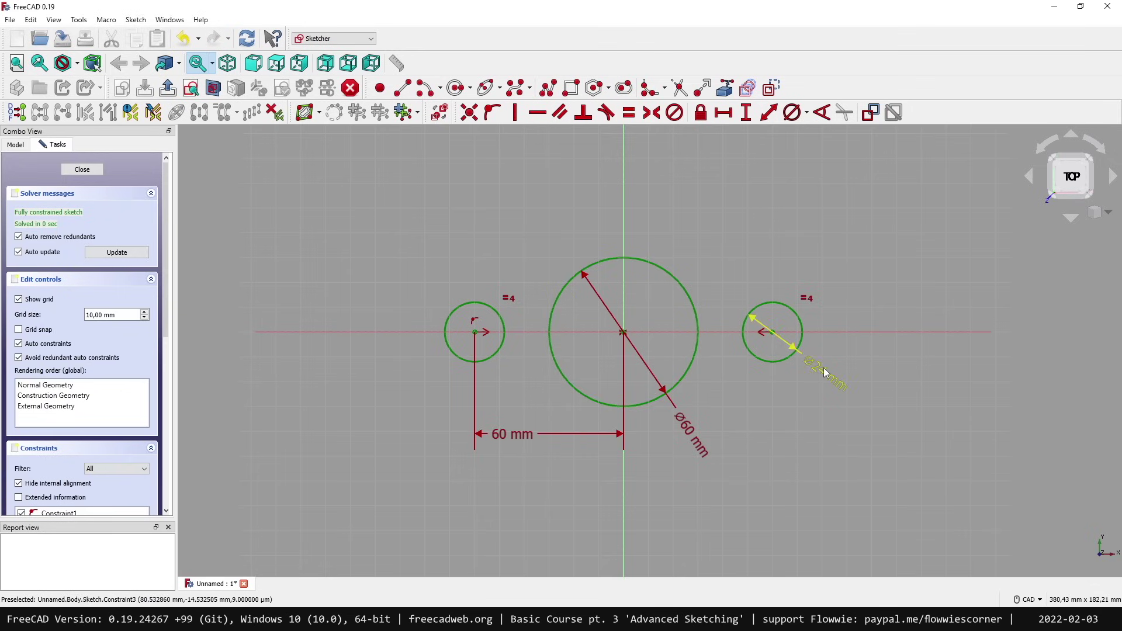
drag(827, 374, 840, 313)
mouse_move(782, 417)
middle_down()
mouse_move(754, 454)
mouse_move(789, 461)
middle_up()
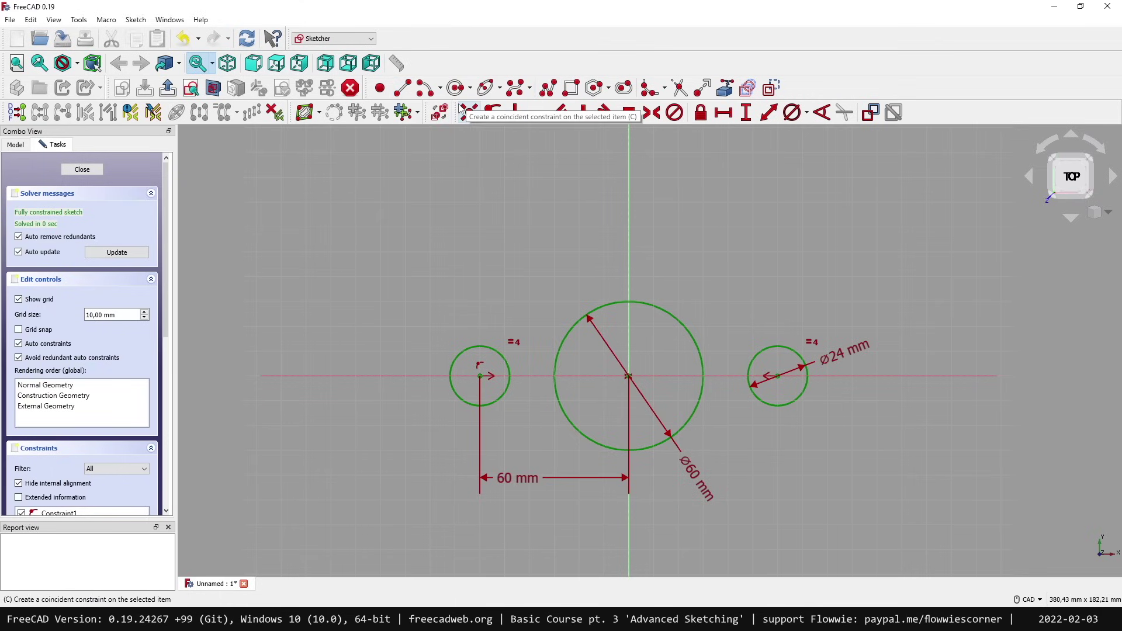
Step: Draw a closed four-line diamond with corners on the H and V axes, then lower the bottom corner
click(401, 91)
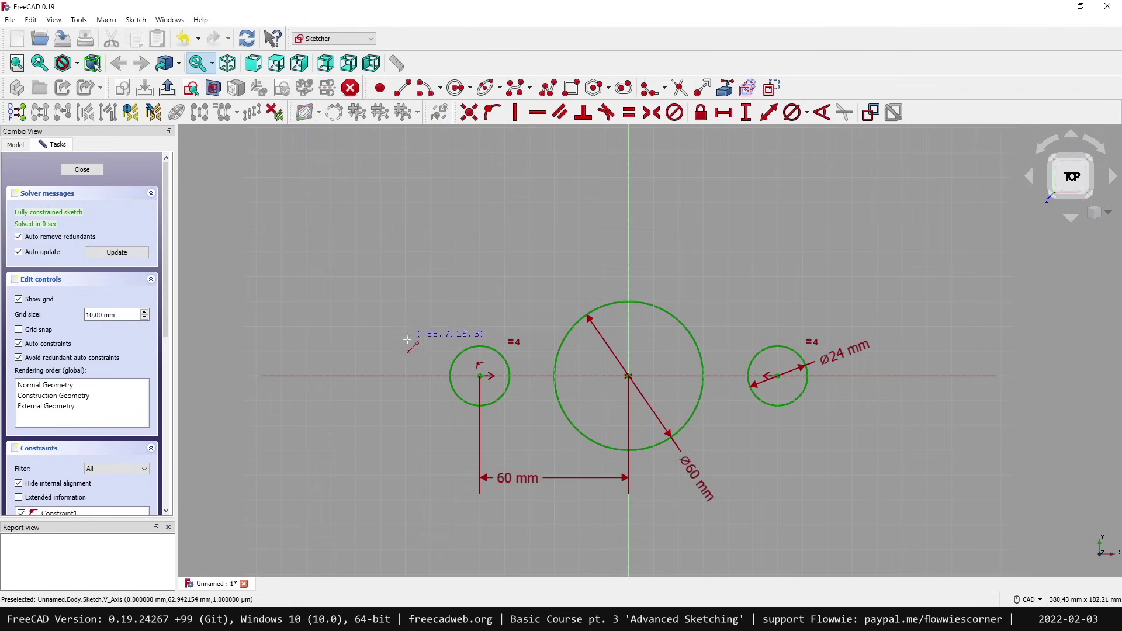
click(407, 375)
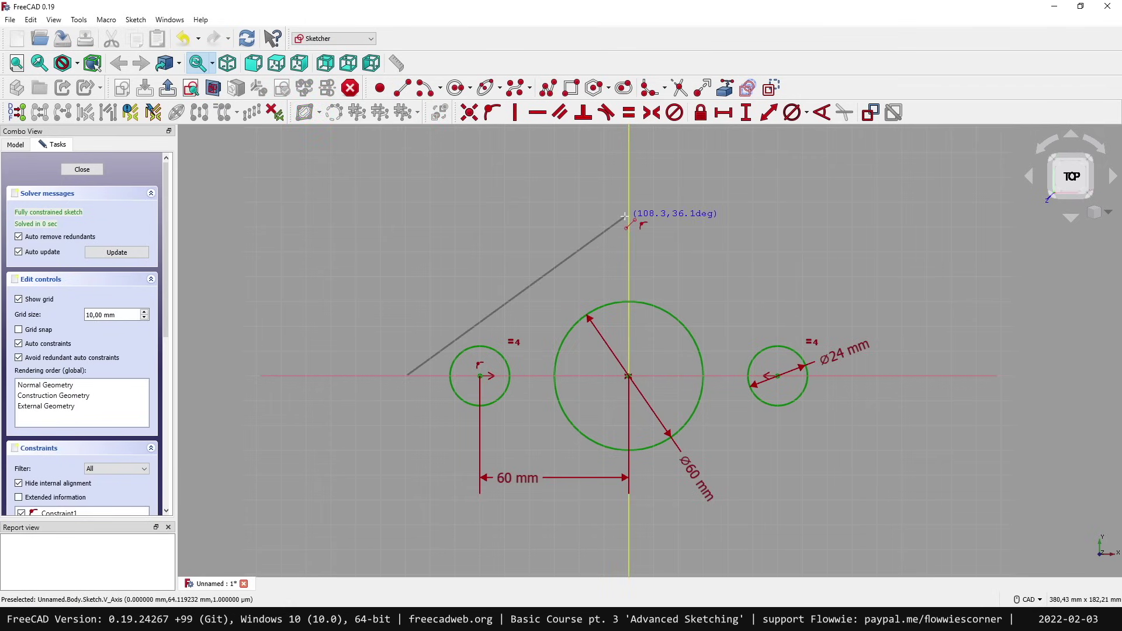
click(629, 217)
click(629, 217)
click(865, 376)
click(865, 376)
click(629, 506)
click(628, 506)
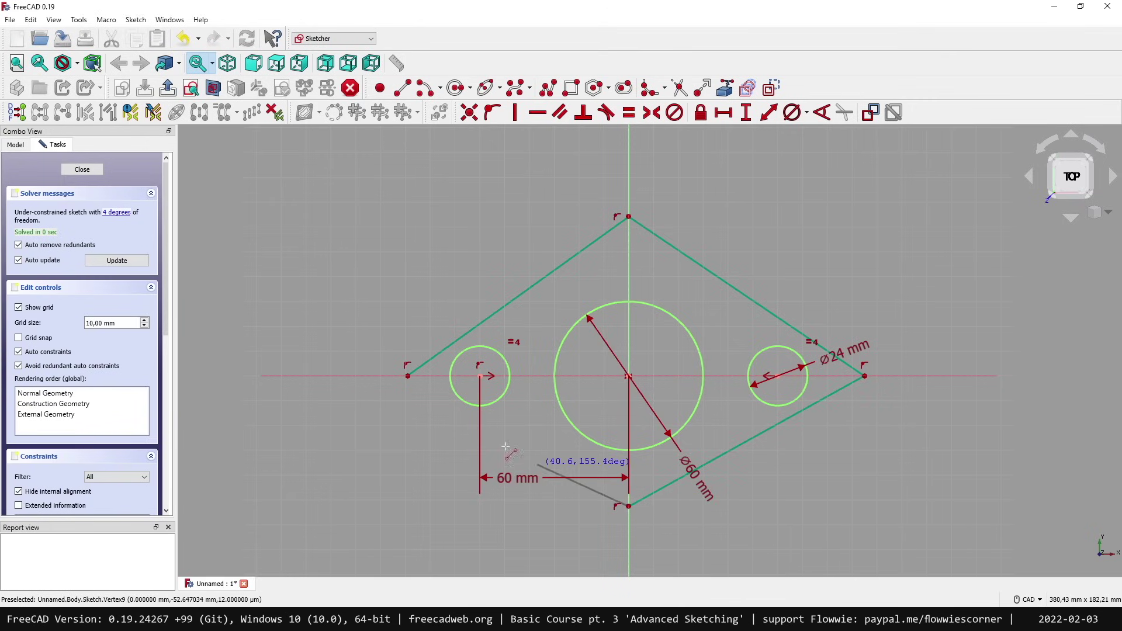
click(408, 376)
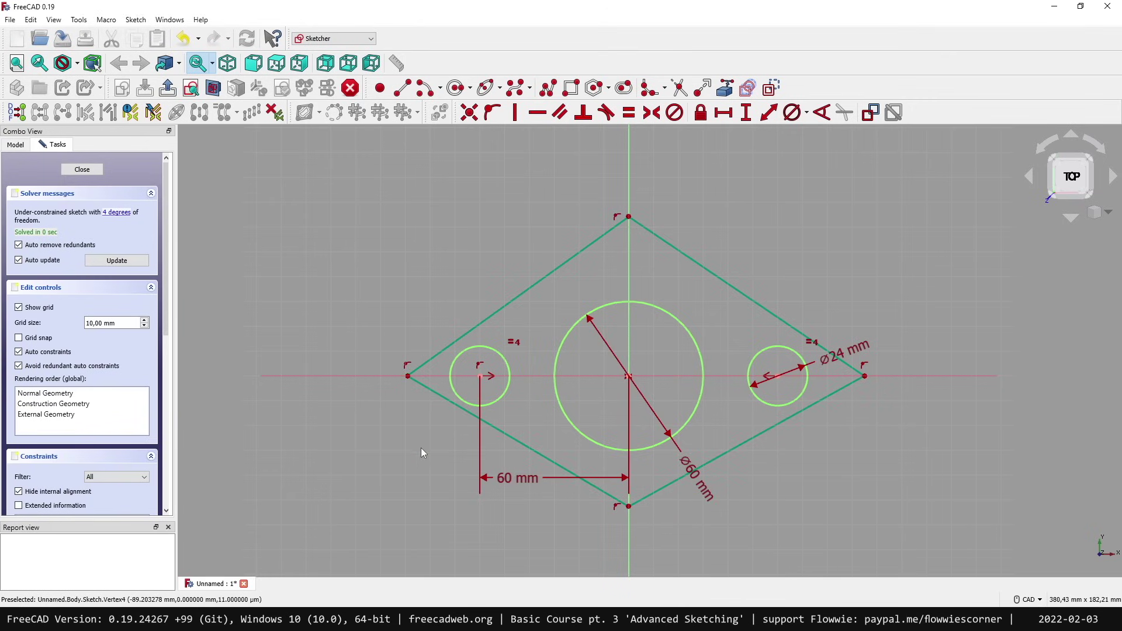
right_click(427, 453)
click(381, 443)
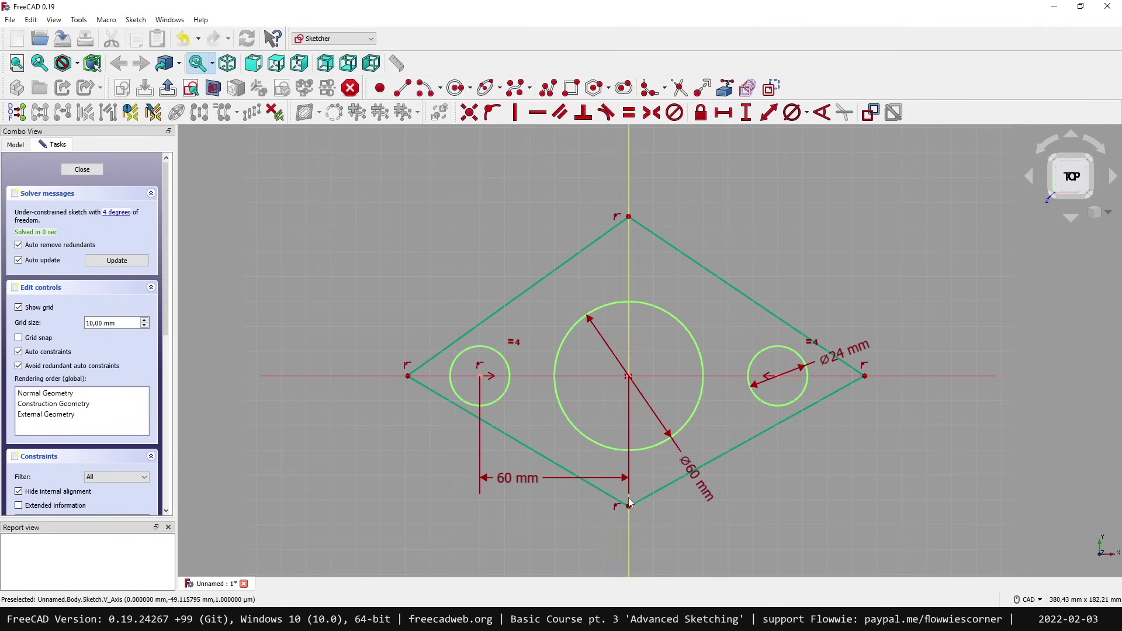
drag(629, 506, 629, 515)
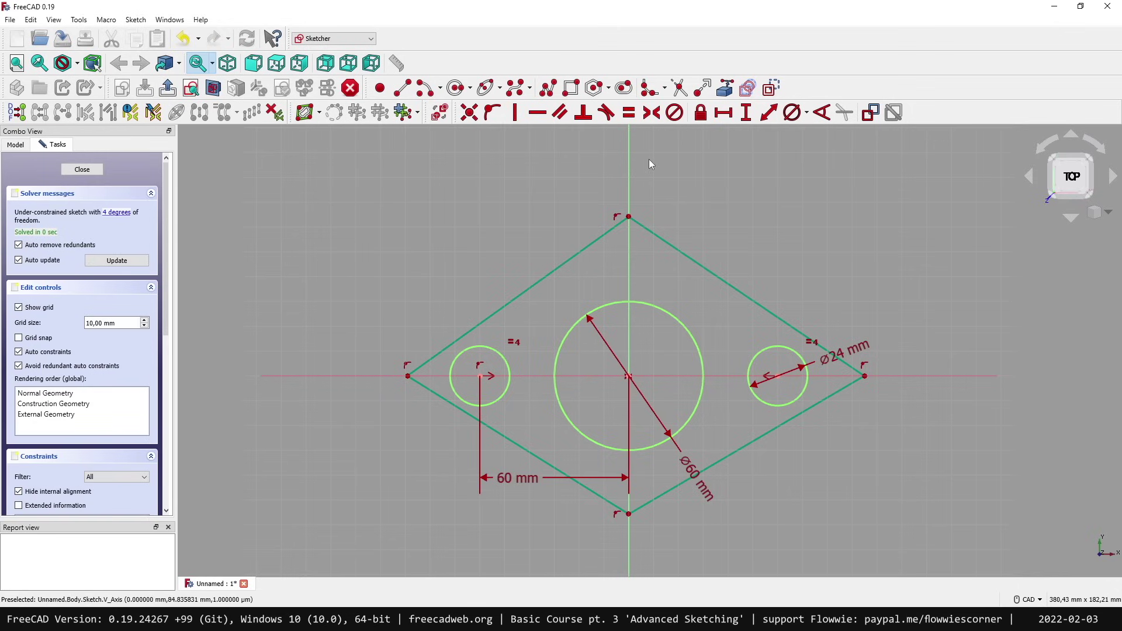
Step: Browse the fillet variants and trial-select the diamond's left corner and upper-left edge
click(666, 91)
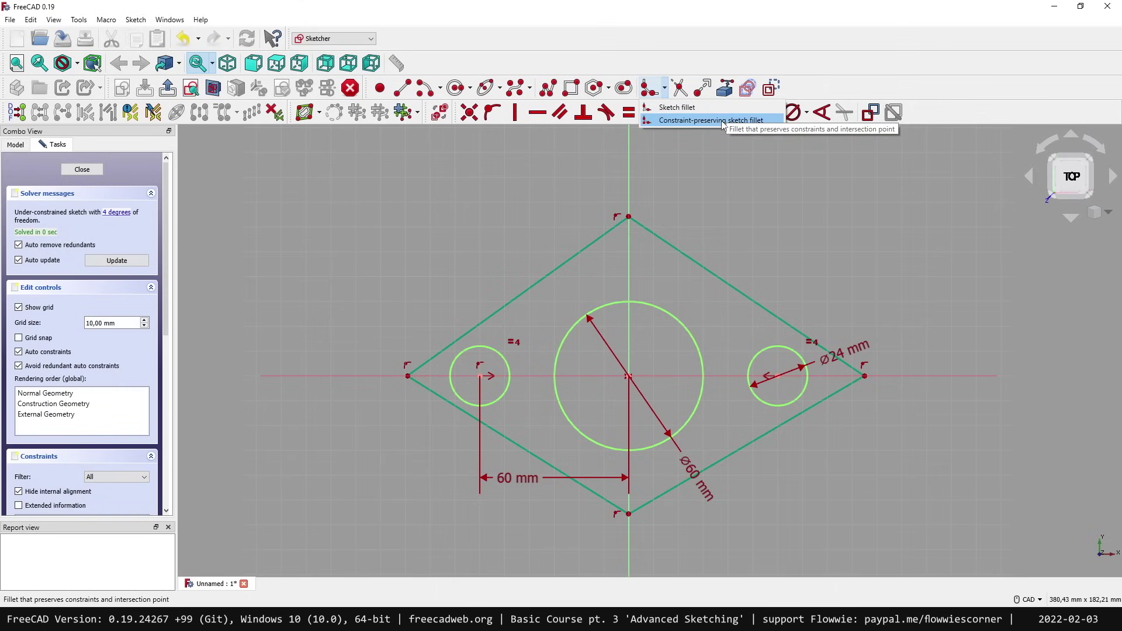
click(671, 139)
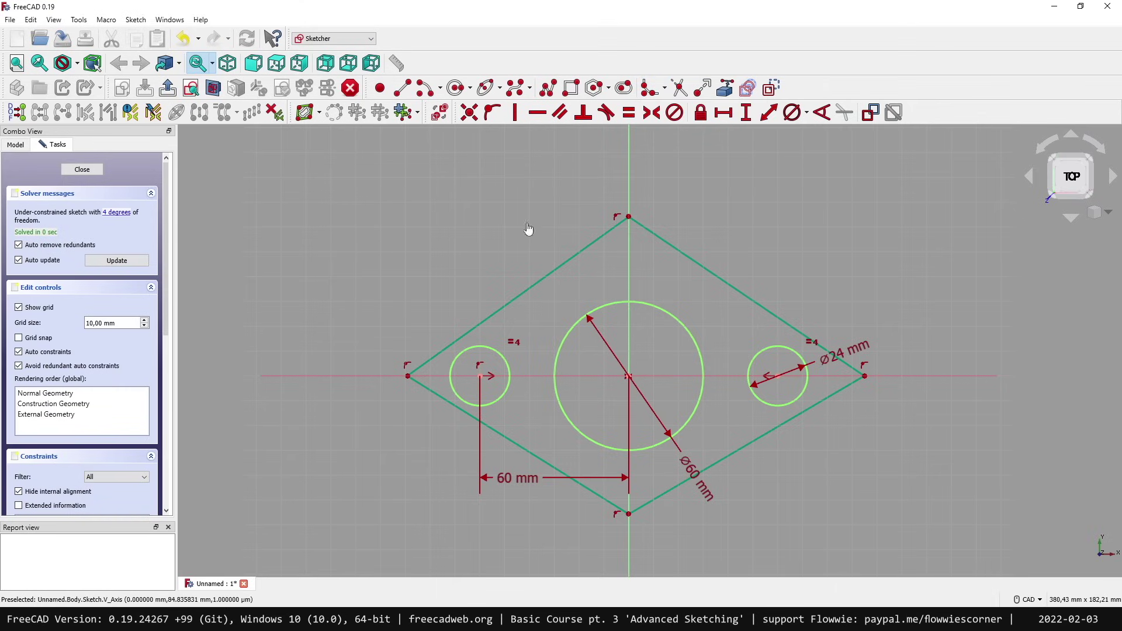
click(408, 377)
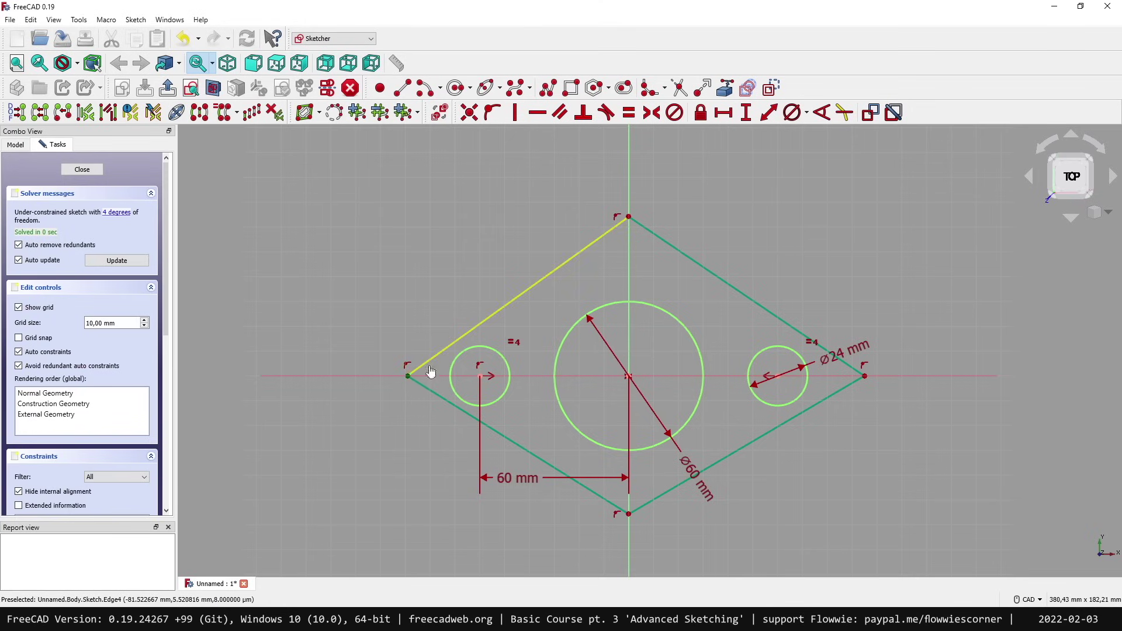
click(416, 370)
click(402, 392)
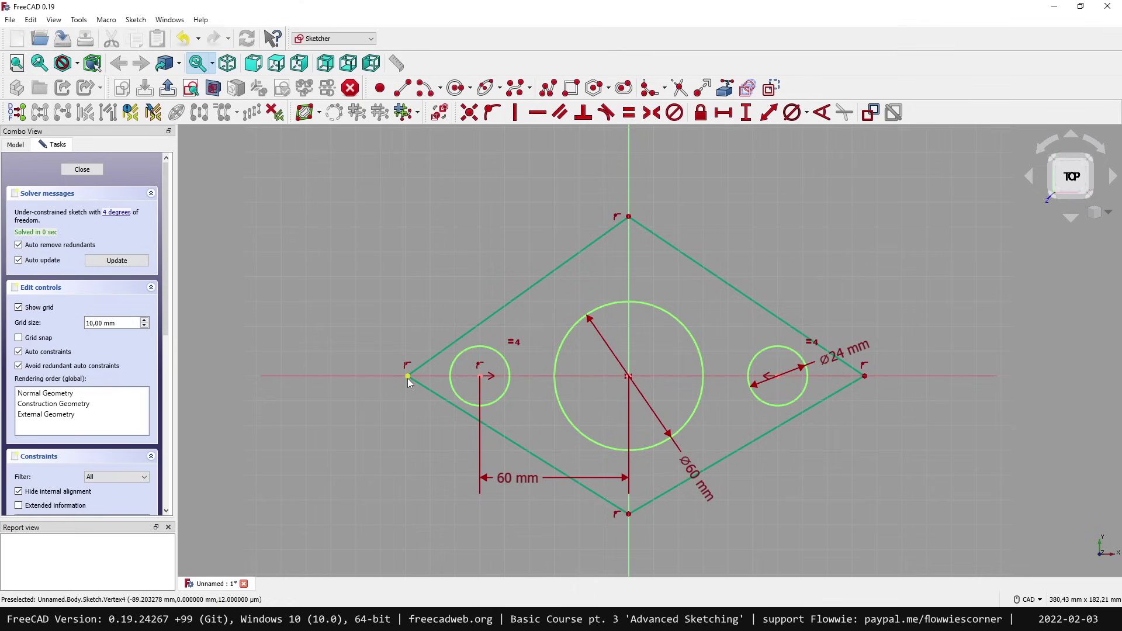
Step: Round the diamond's left corner with a constraint-preserving fillet between the two left edges
click(665, 91)
click(676, 120)
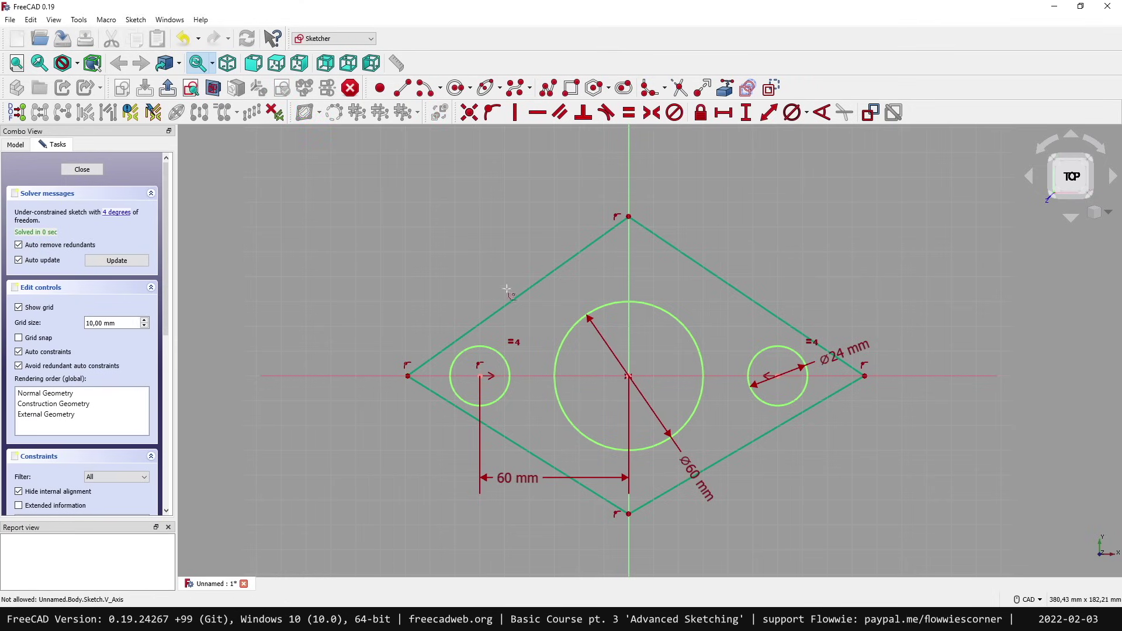
click(433, 358)
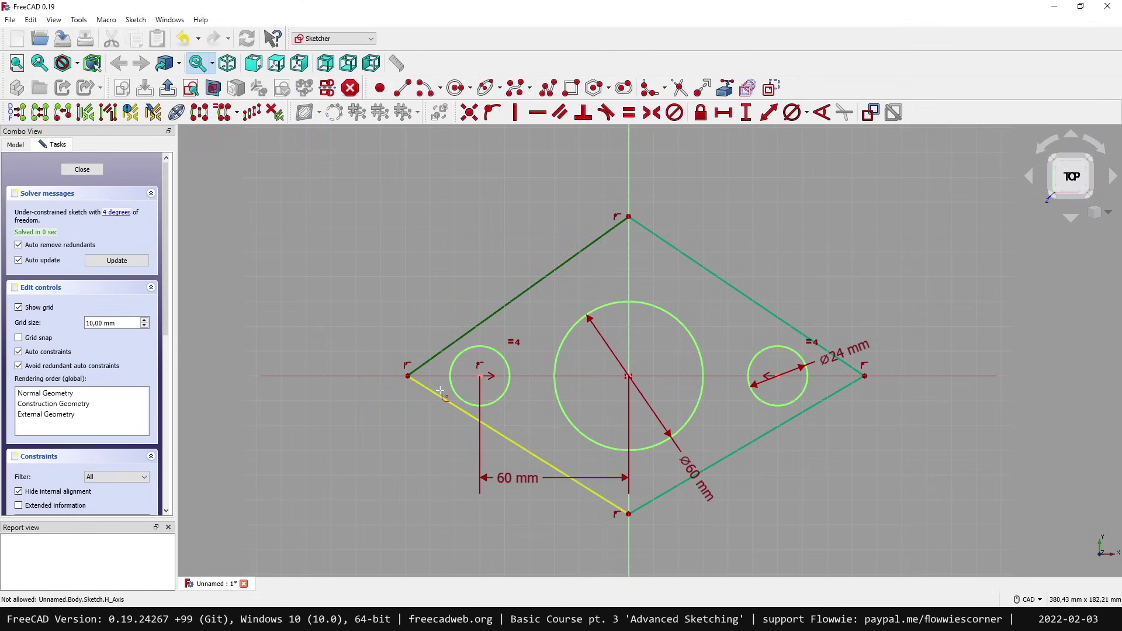
click(441, 396)
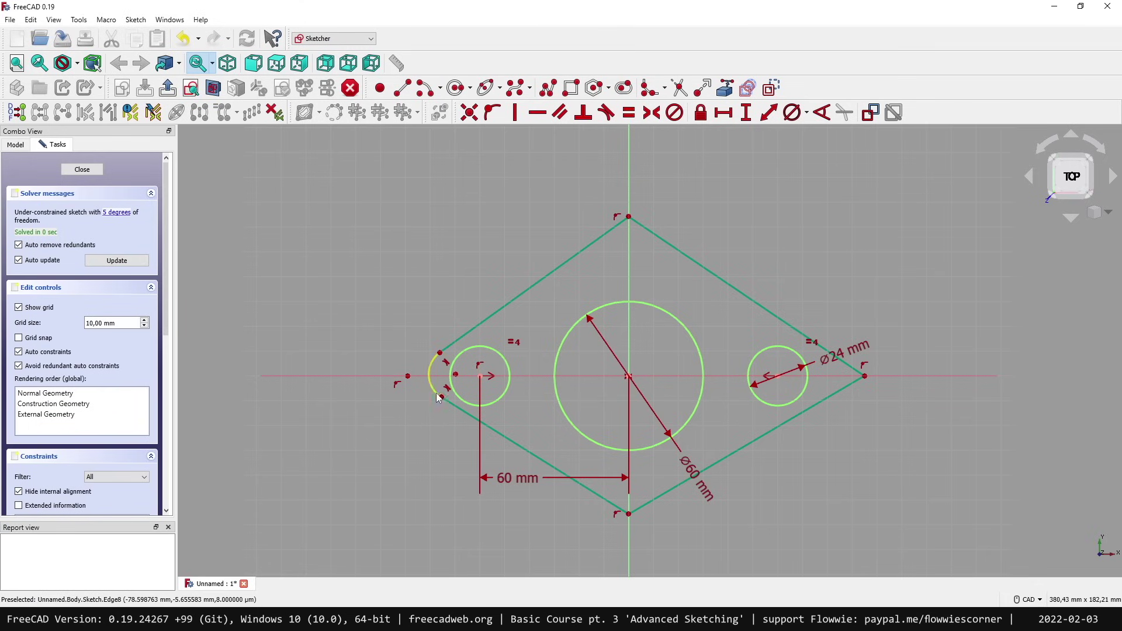
click(433, 405)
Step: Make the fillet arc's centre coincident with the left small circle's centre, then select both left edges
drag(457, 375, 462, 371)
click(480, 377)
click(468, 112)
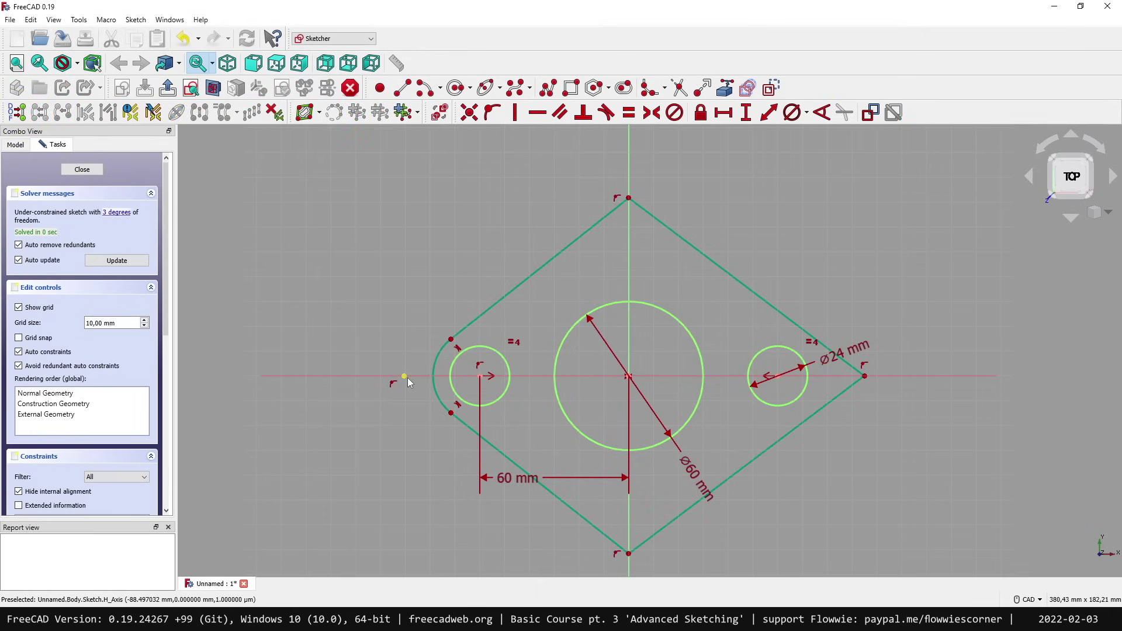
mouse_move(404, 377)
mouse_down()
mouse_move(348, 377)
mouse_move(421, 377)
mouse_move(377, 379)
mouse_move(410, 377)
mouse_up()
click(472, 327)
click(488, 437)
click(436, 418)
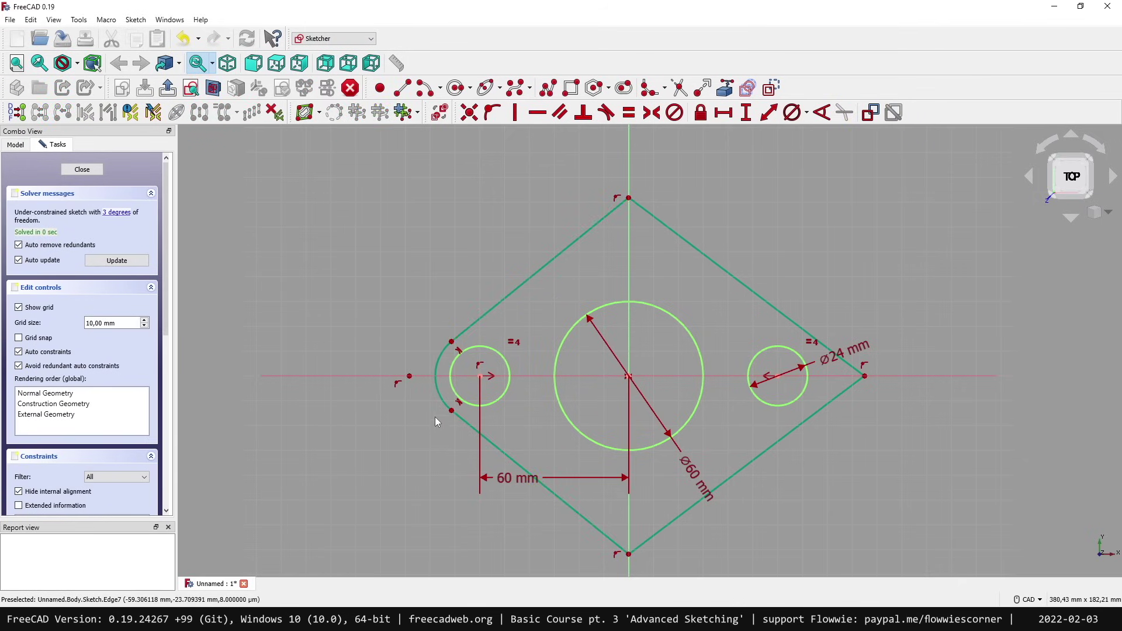
Step: Round the diamond's right corner with a plain sketch fillet between the upper-right and lower-right edges
click(667, 92)
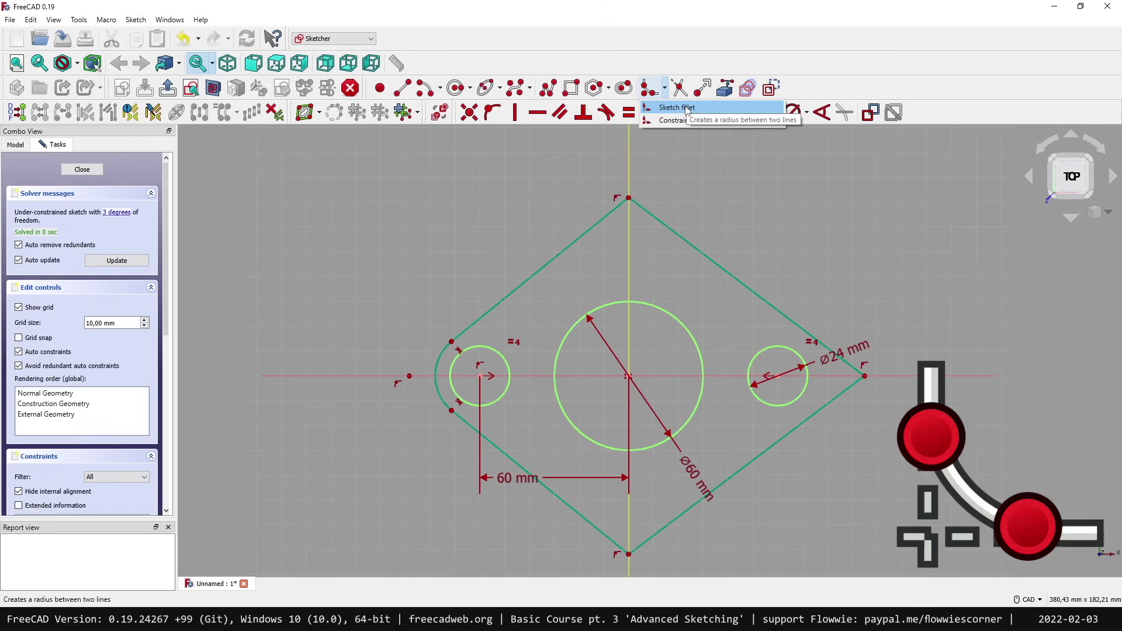
click(686, 109)
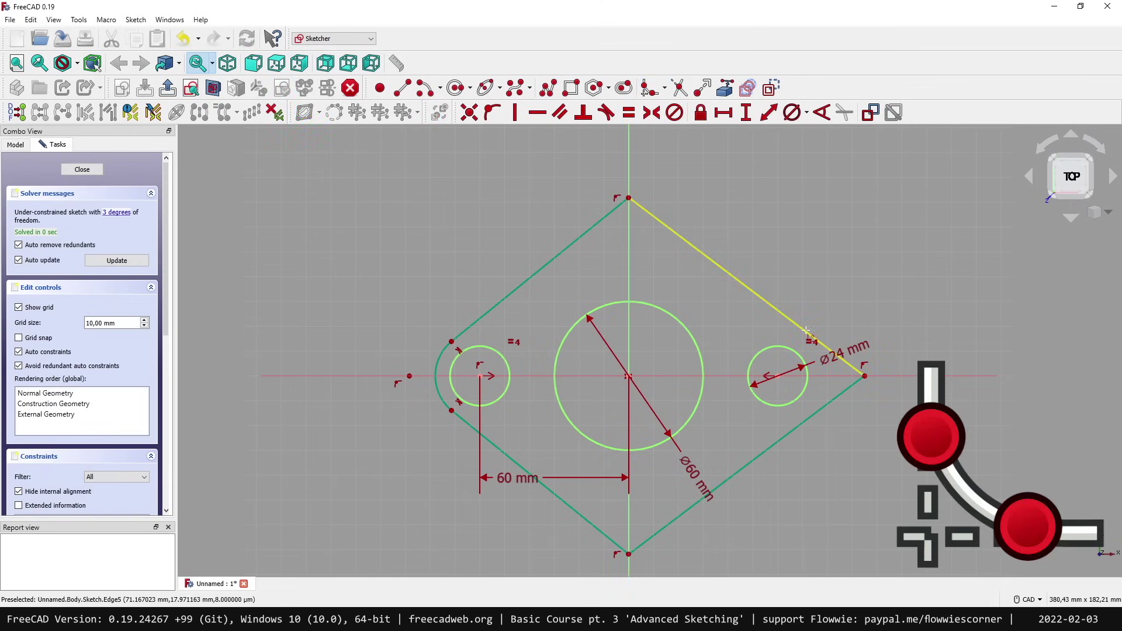
click(810, 335)
click(833, 402)
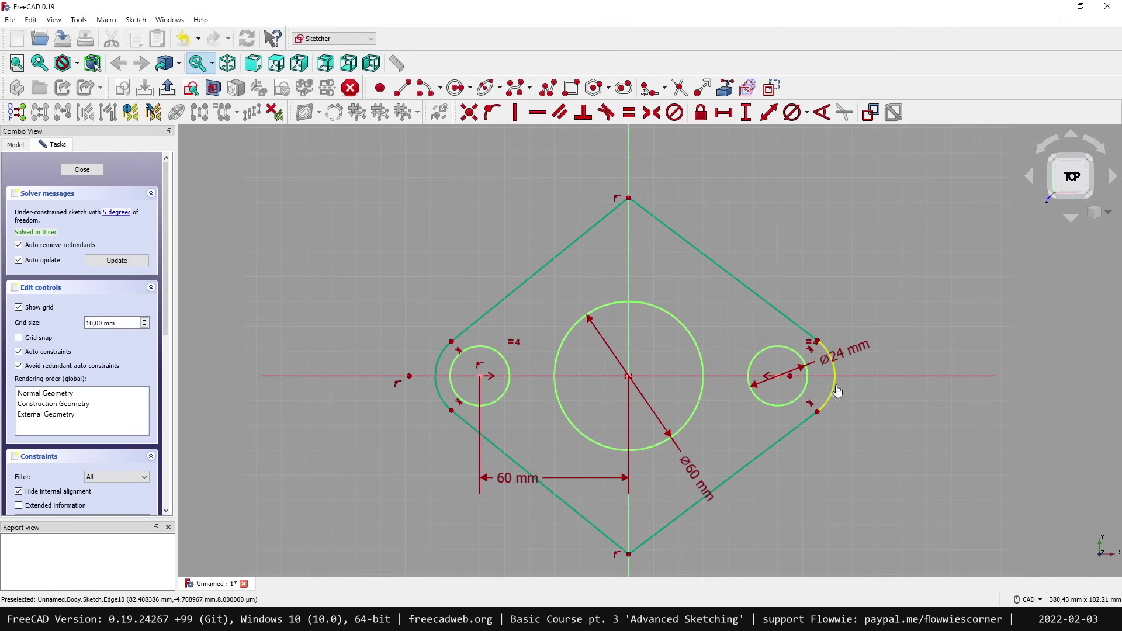
Step: Make the right end arc's centre coincident with the small right hole's centre
click(790, 377)
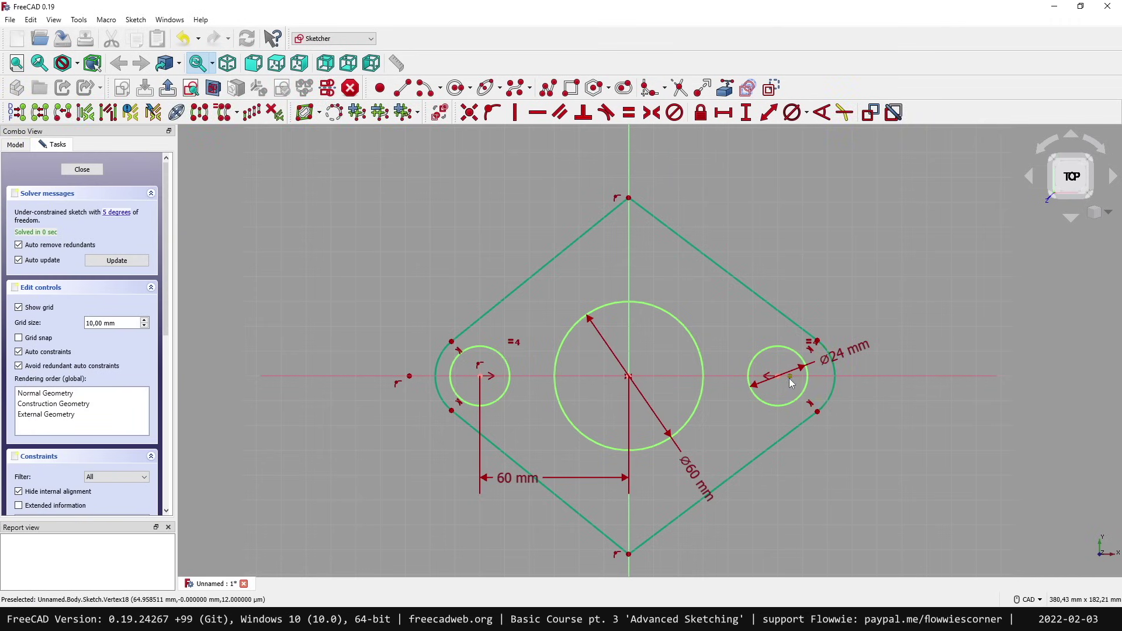
click(781, 377)
click(470, 112)
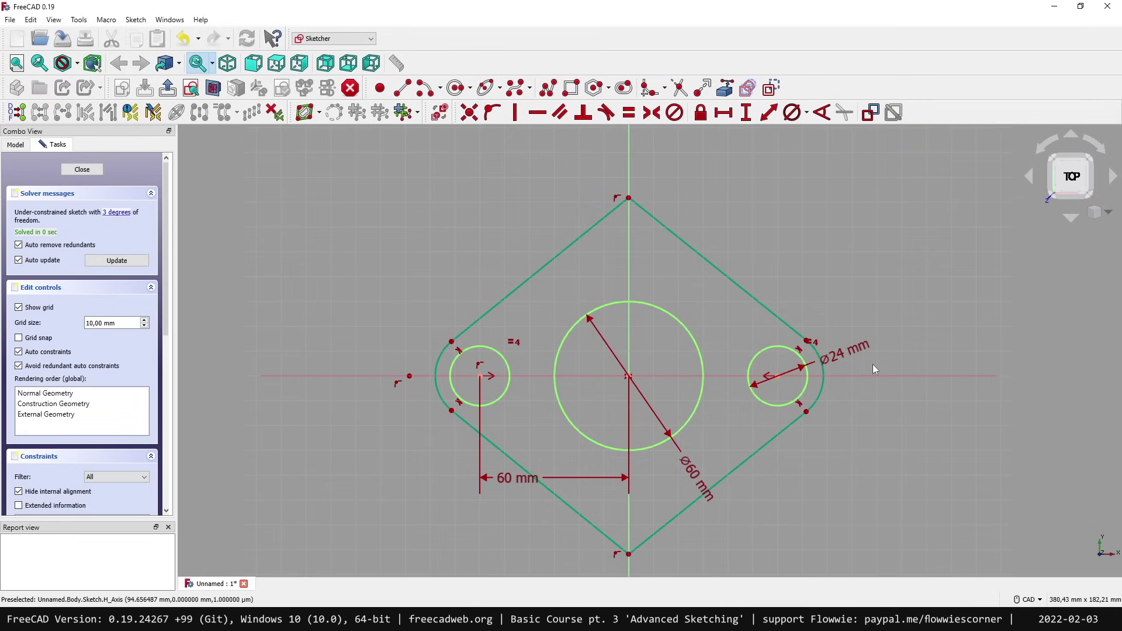
click(785, 324)
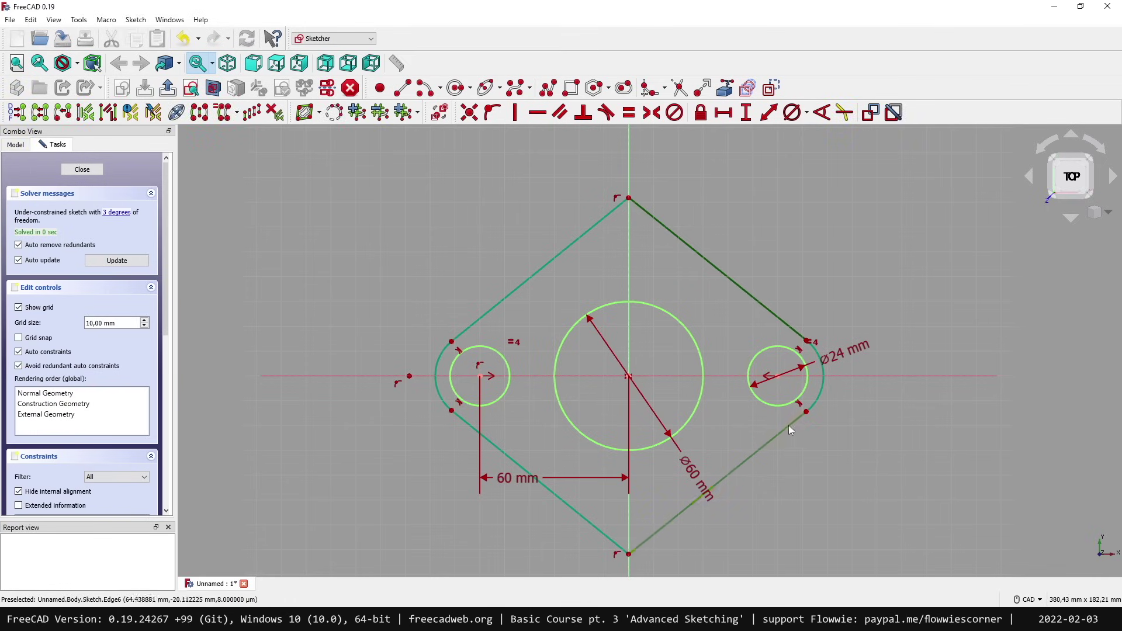
click(846, 405)
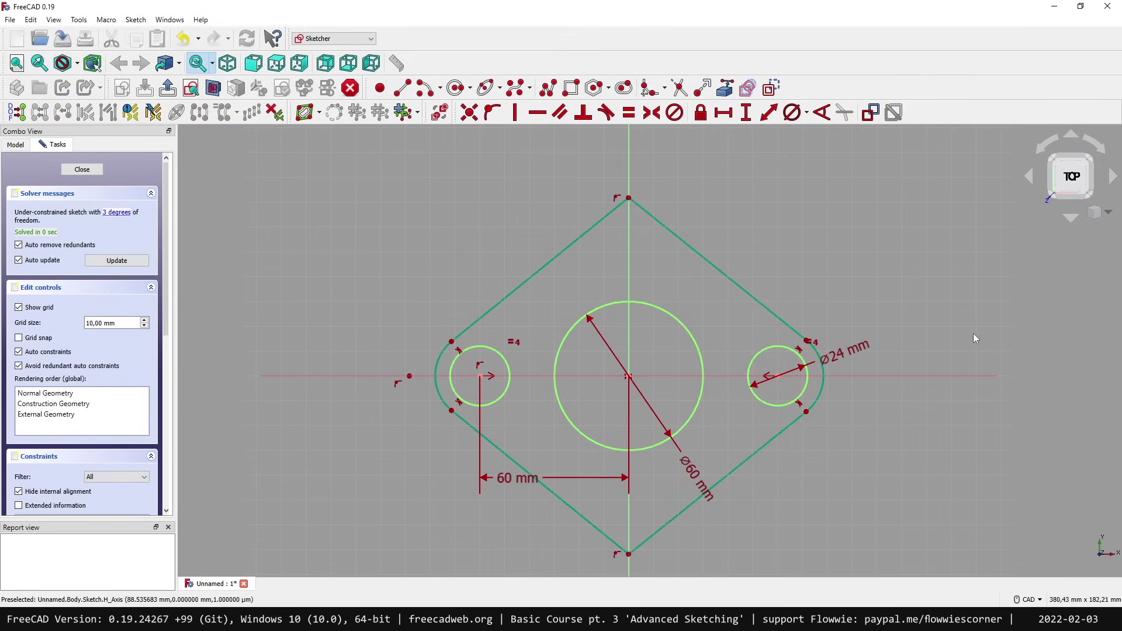
Step: Fillet the diamond's top corner and bottom corner with the Sketcher Fillet tool
click(648, 88)
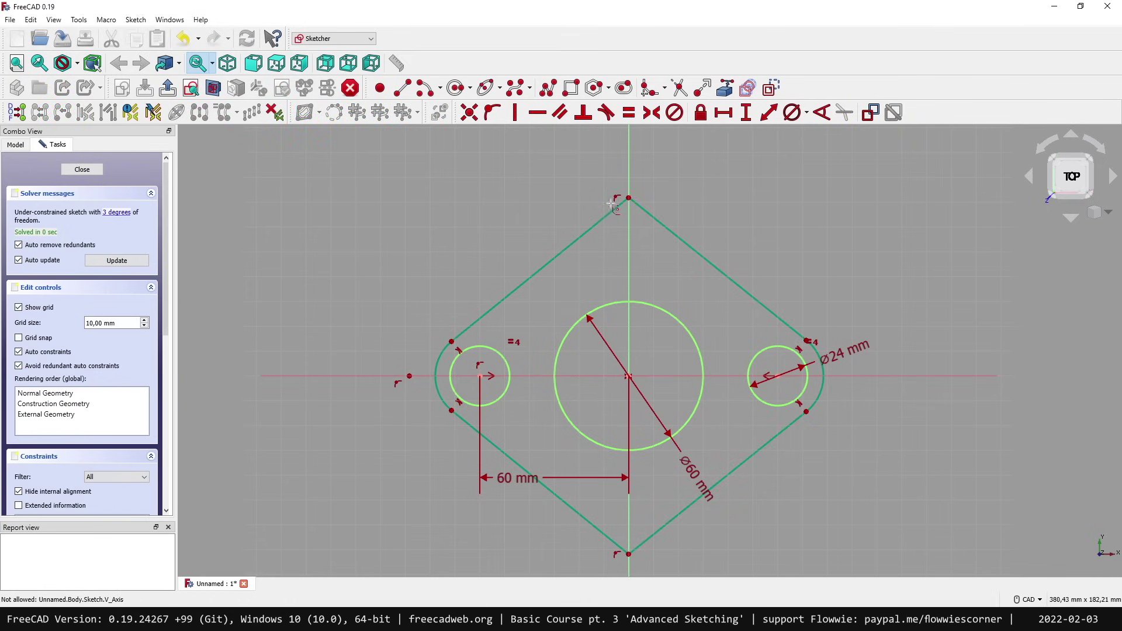
click(662, 225)
click(595, 524)
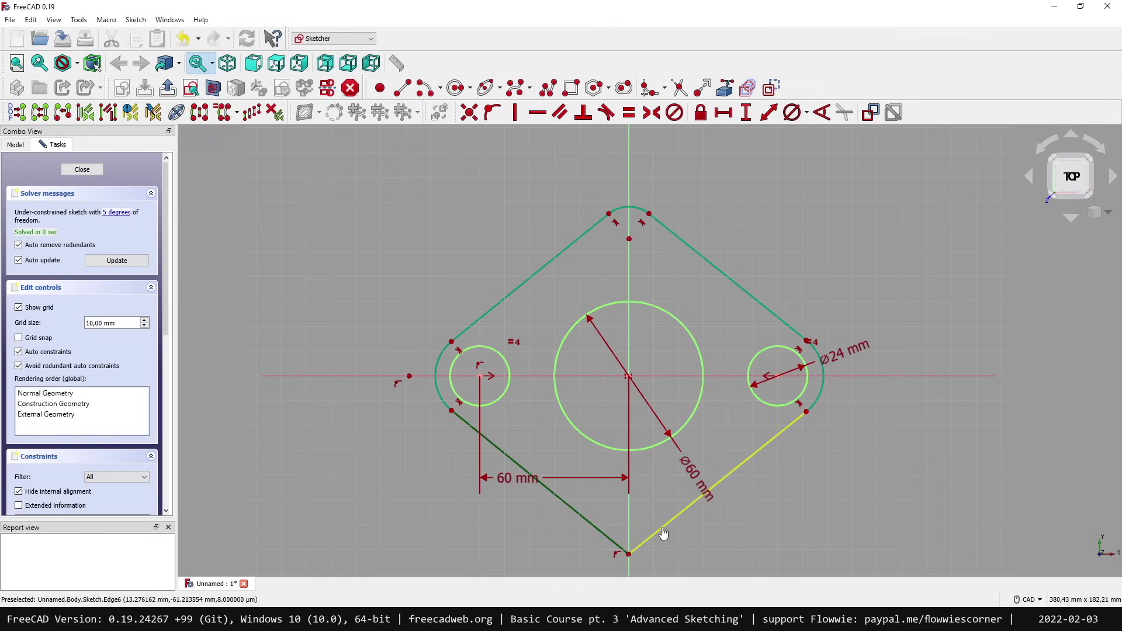
click(662, 528)
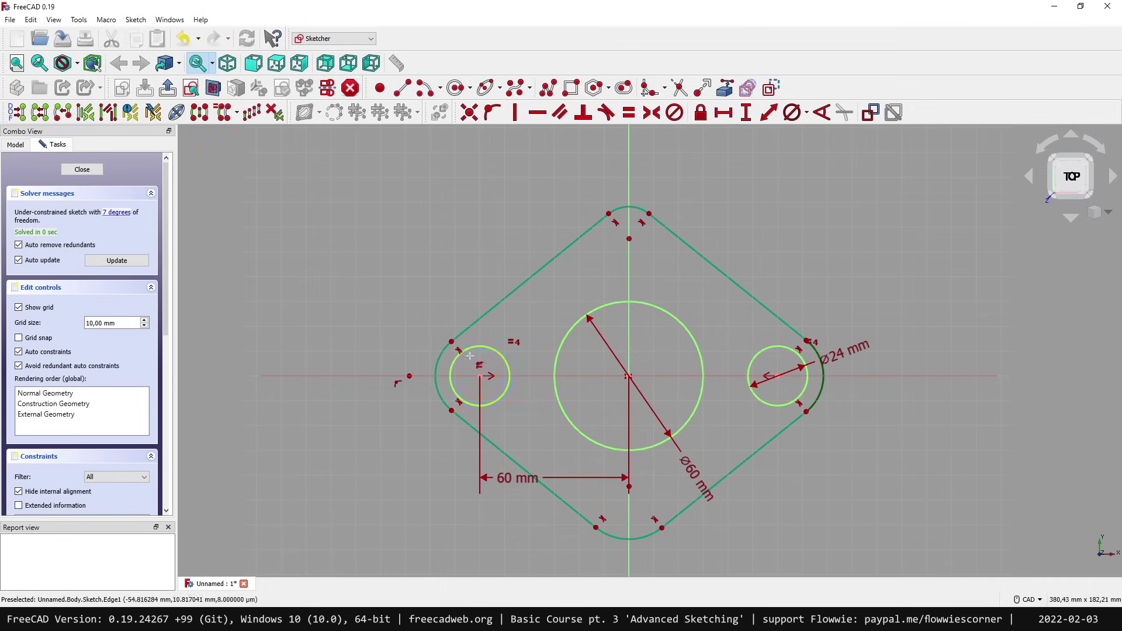
Step: Make the left and right end arcs equal and give the left arc a 24 mm radius
click(437, 364)
key(Escape)
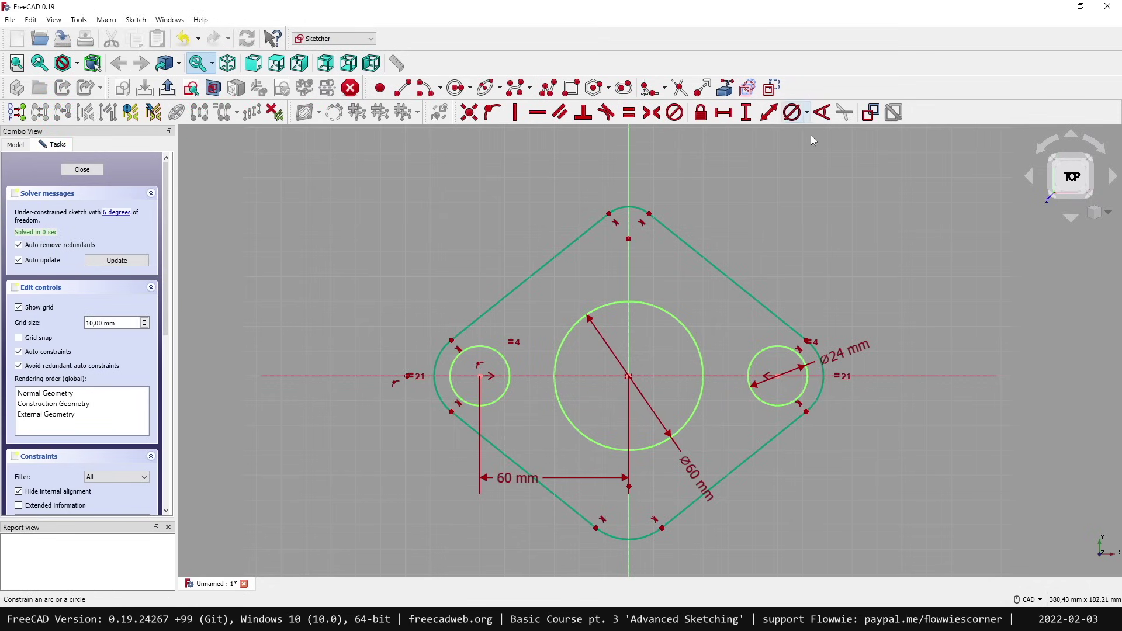
click(806, 115)
click(827, 129)
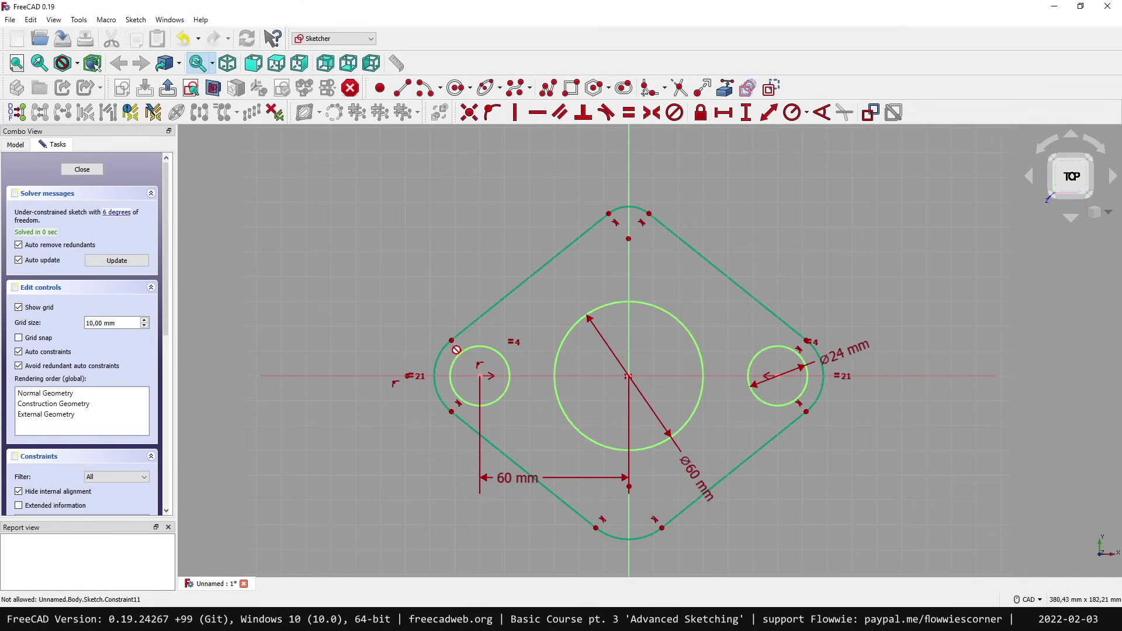
click(439, 356)
key(Return)
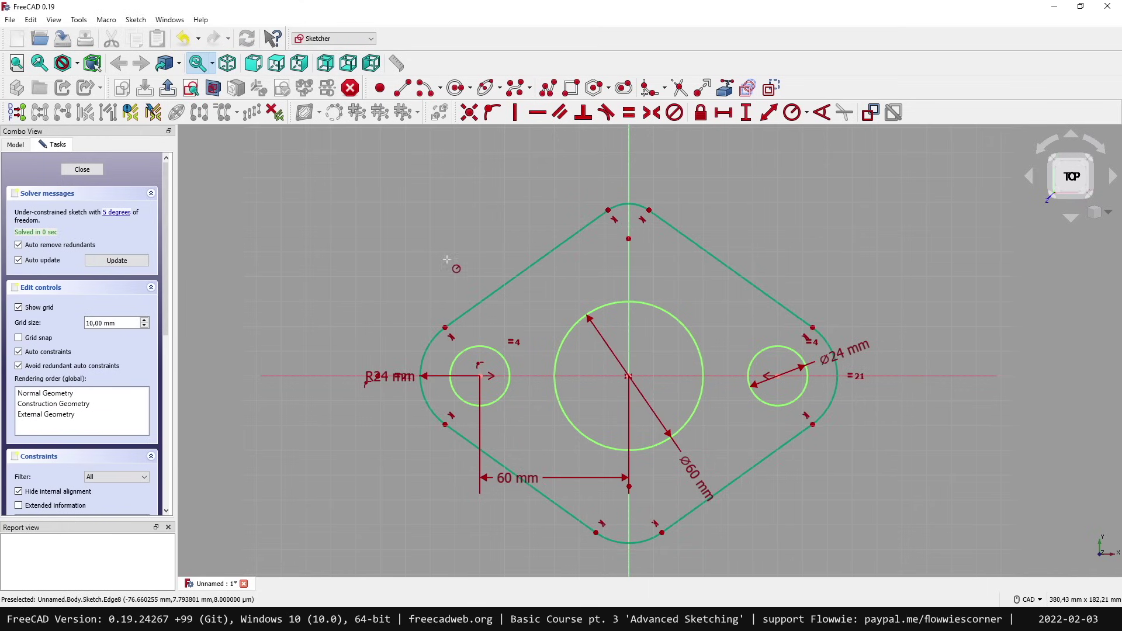
Step: Centre the top and bottom fillet arcs on the sketch origin with coincident constraints
drag(629, 239, 636, 334)
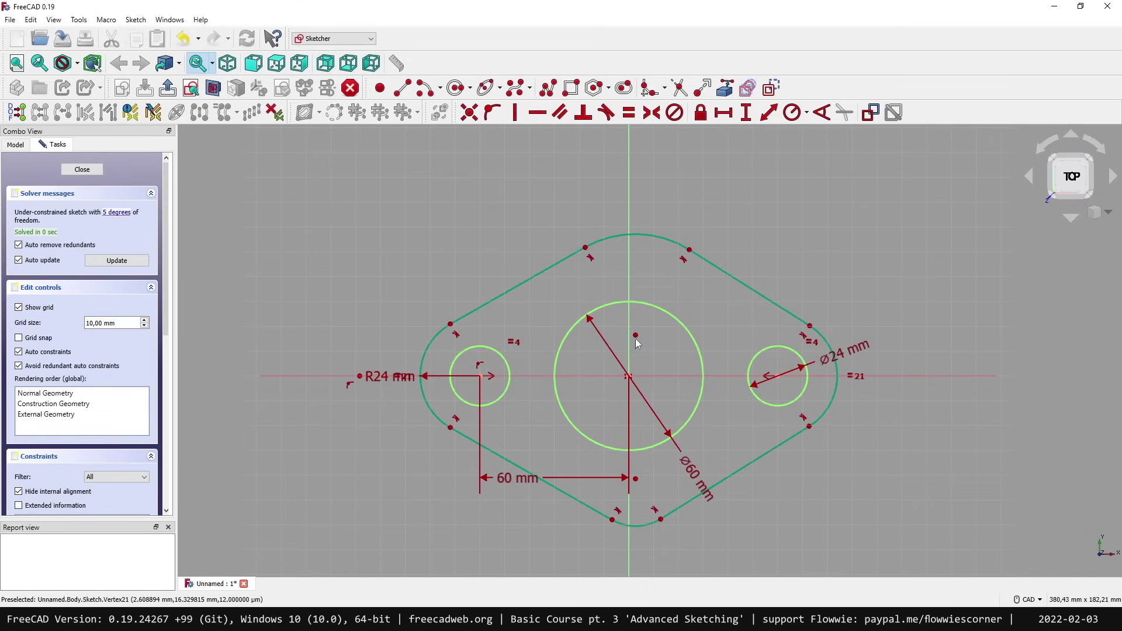
click(628, 378)
click(468, 112)
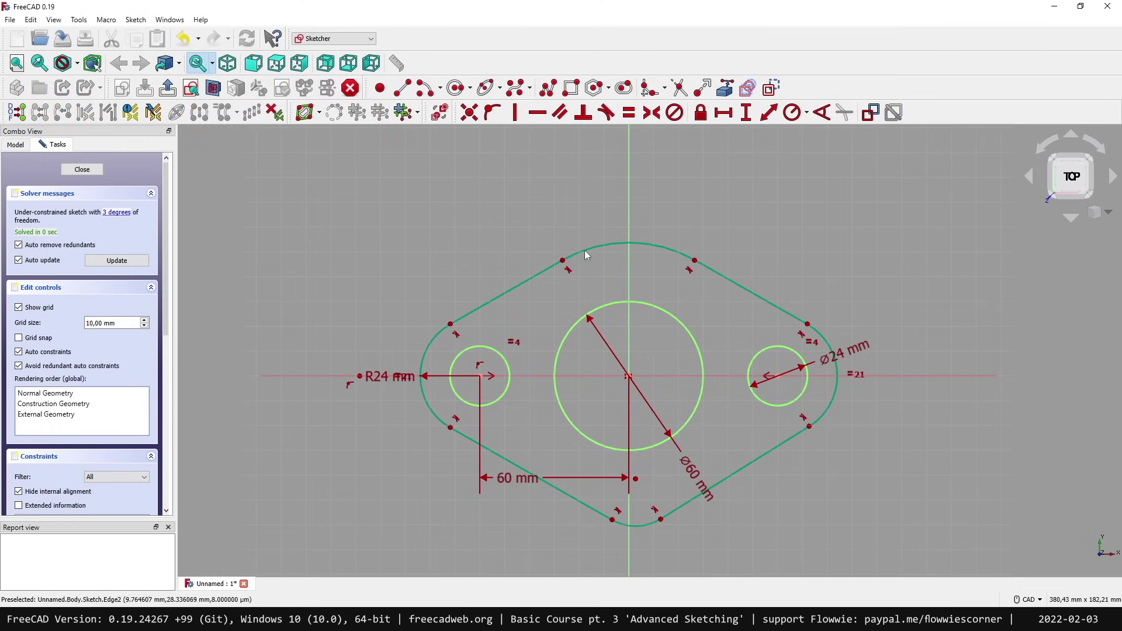
click(636, 478)
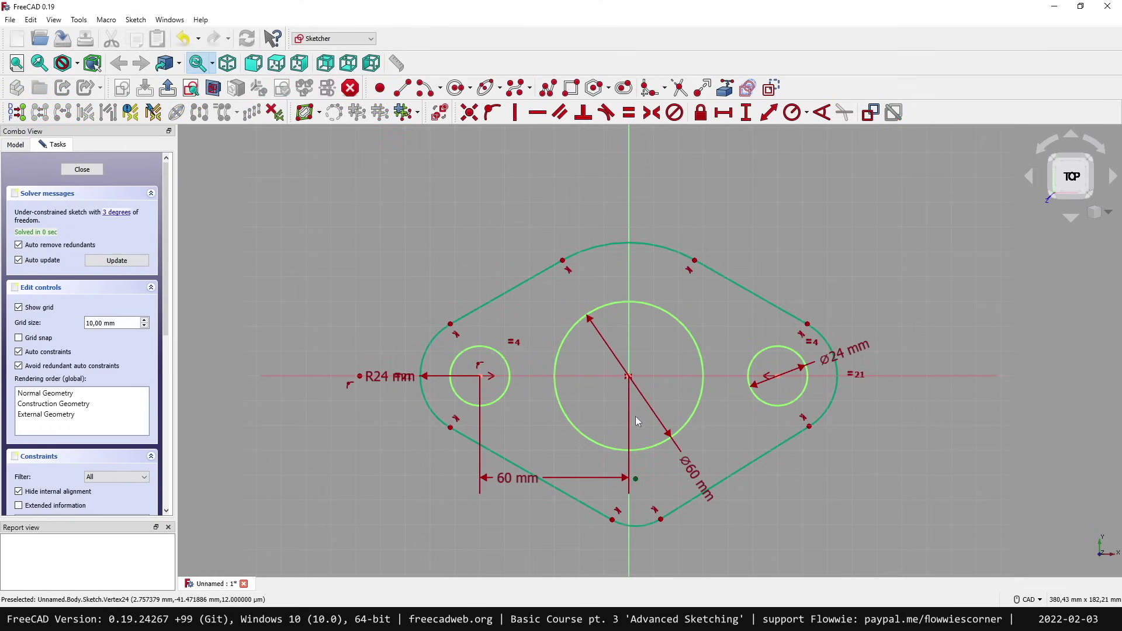
click(635, 362)
click(468, 113)
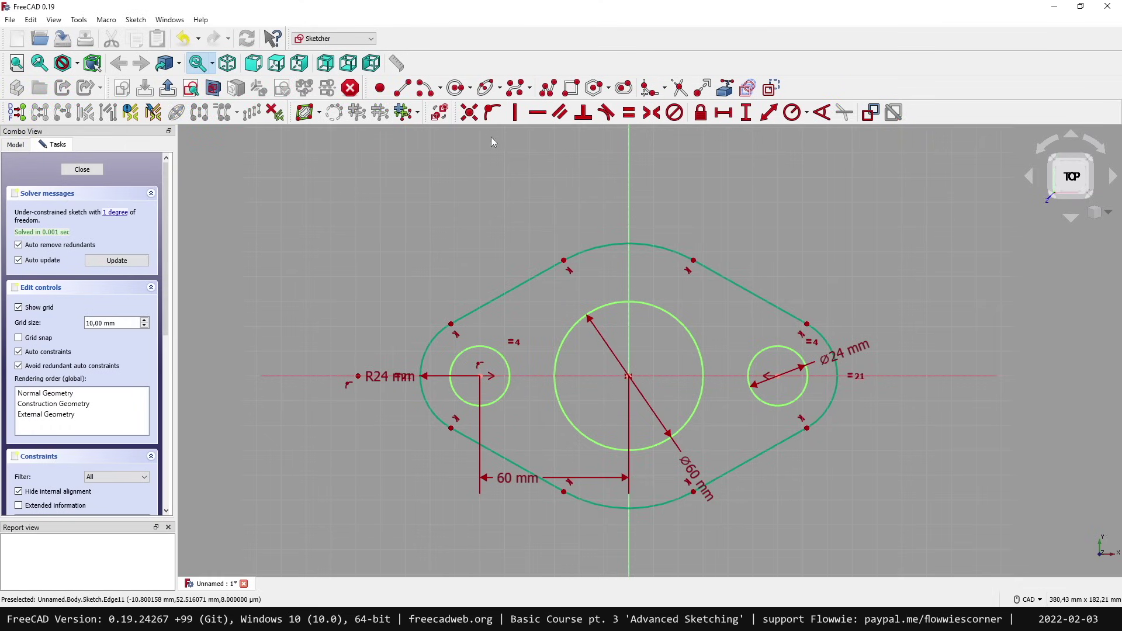
mouse_move(644, 250)
mouse_down()
mouse_move(658, 248)
mouse_move(659, 274)
mouse_move(664, 223)
mouse_move(659, 250)
mouse_up()
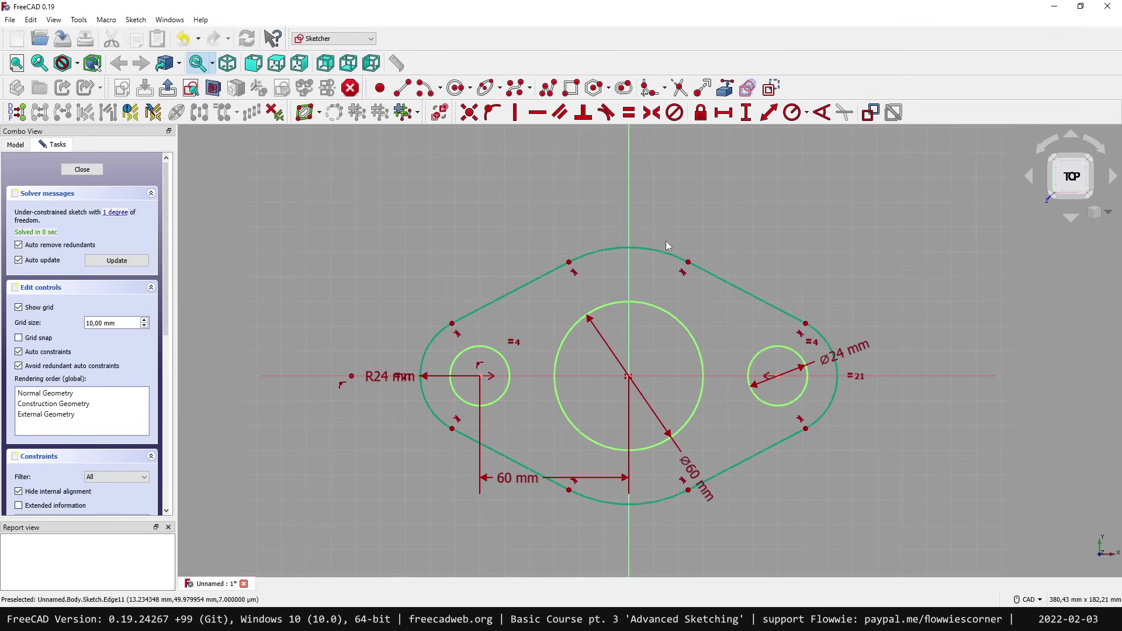
Step: Give the top arc a 50 mm radius, fully constraining the outline sketch
click(641, 248)
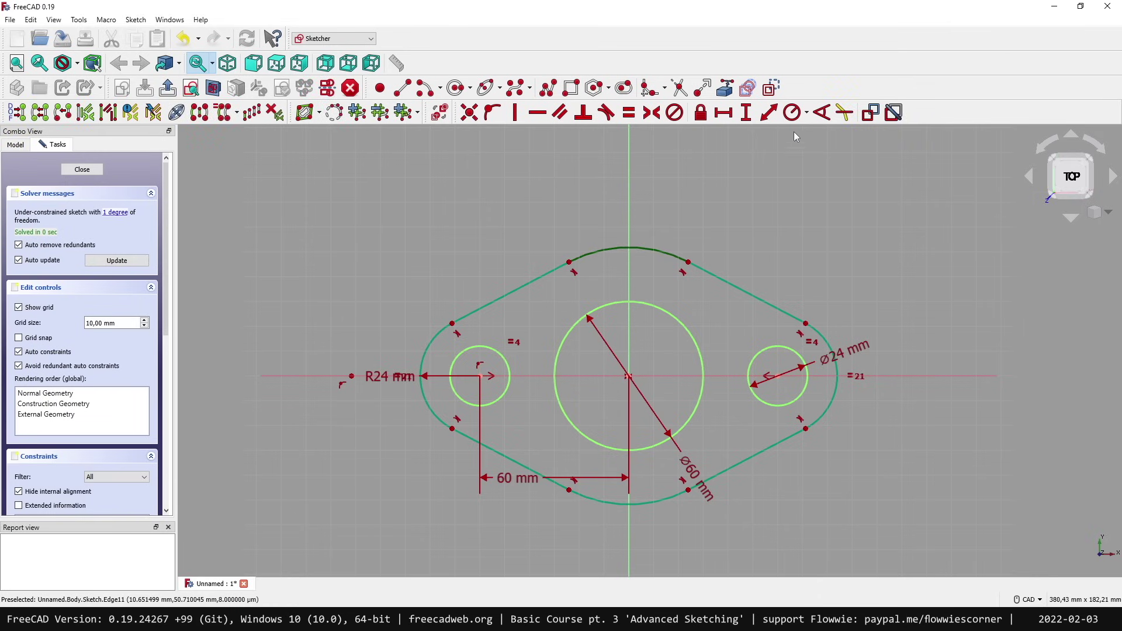
click(792, 113)
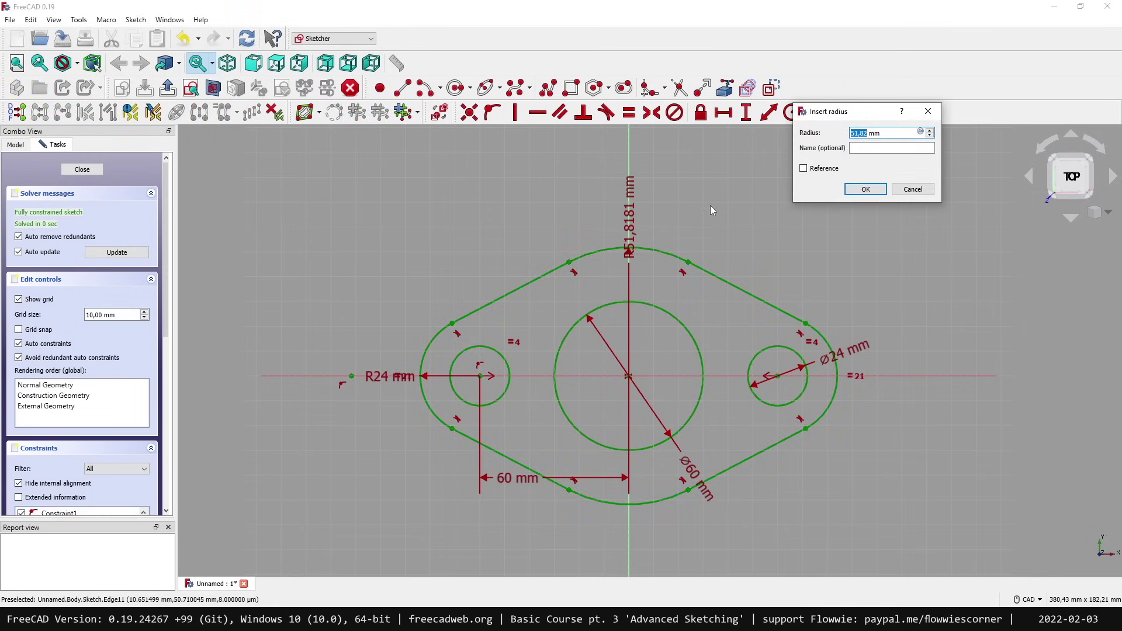
text(50)
key(Return)
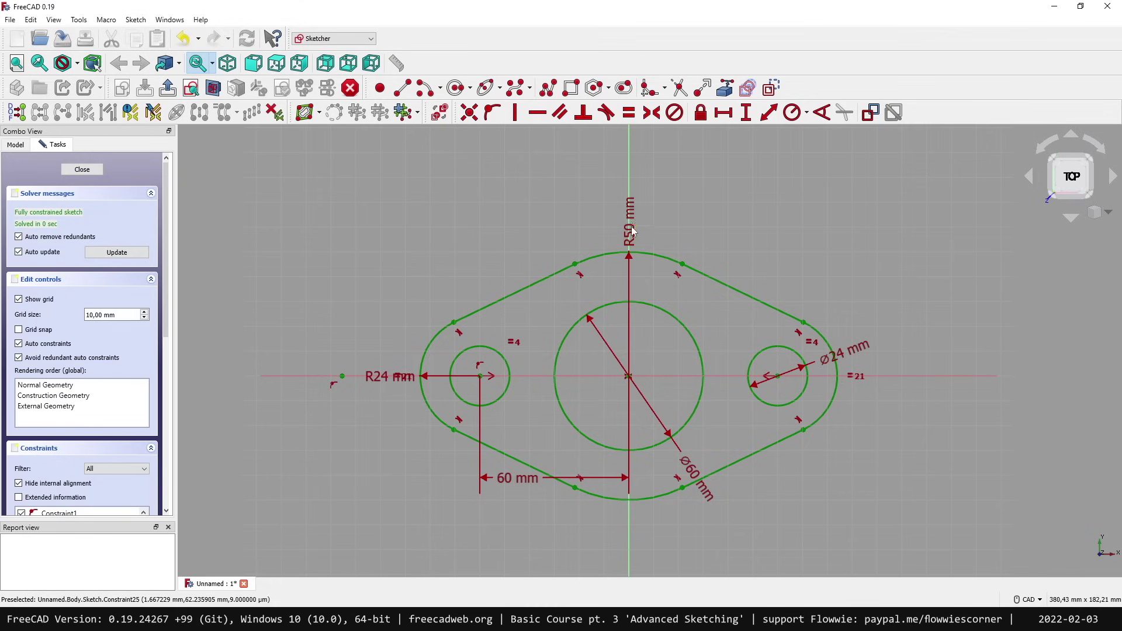
drag(636, 227, 671, 225)
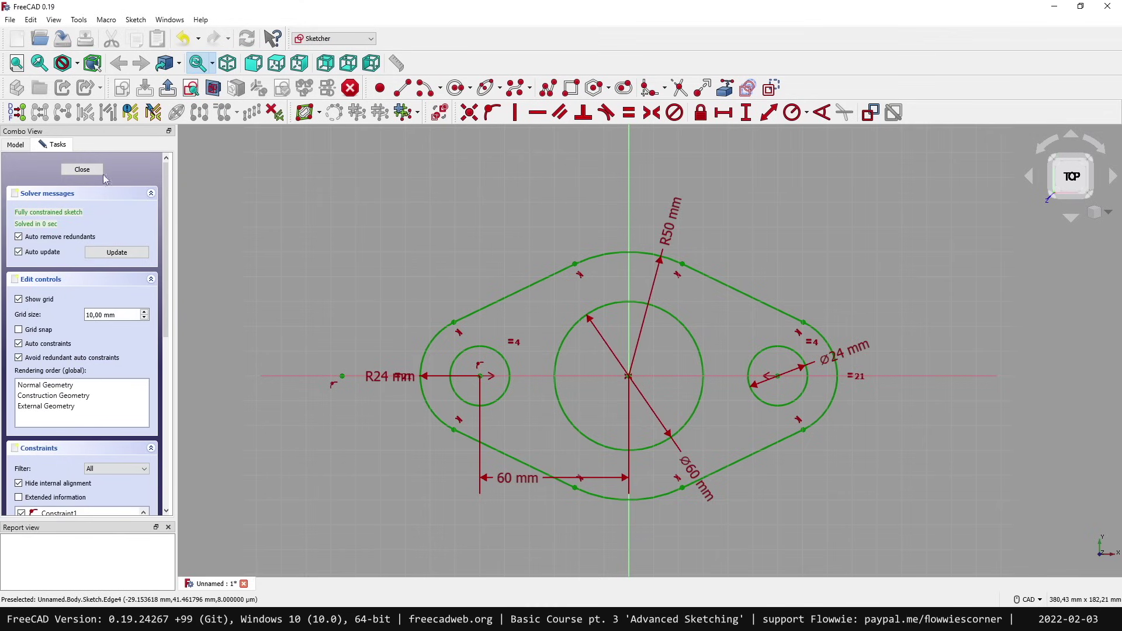
Step: Close the sketch and pad it into a 15 mm thick plate
click(82, 169)
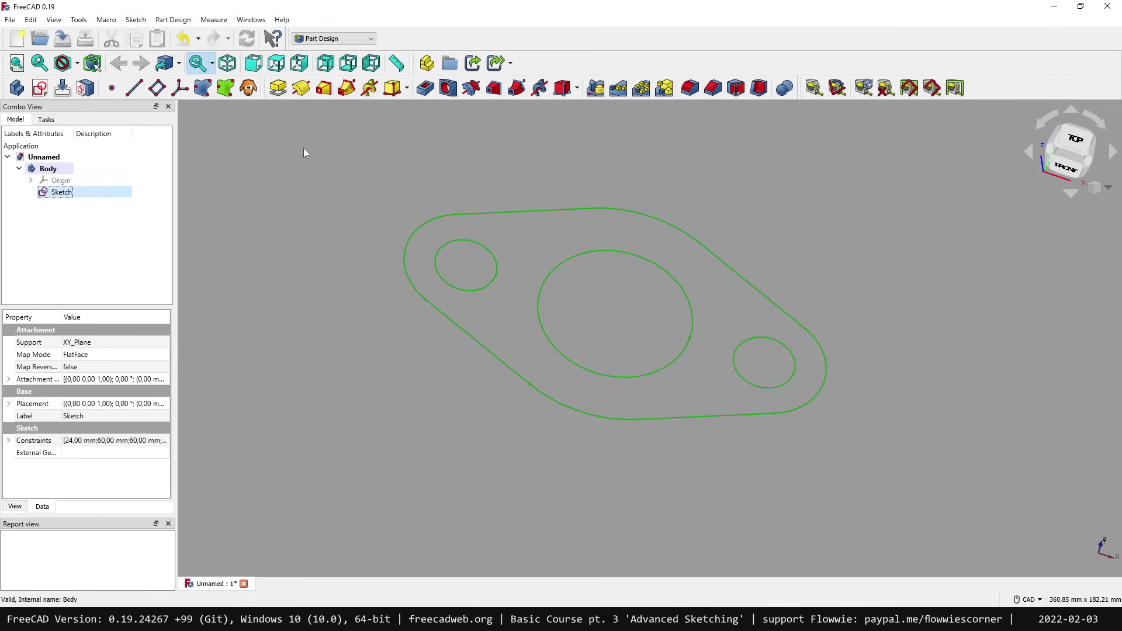
click(278, 88)
text(15)
key(Return)
Step: Draw a large circle centred on the origin and a smaller circle to its left on the axis
middle_drag(301, 277, 376, 349)
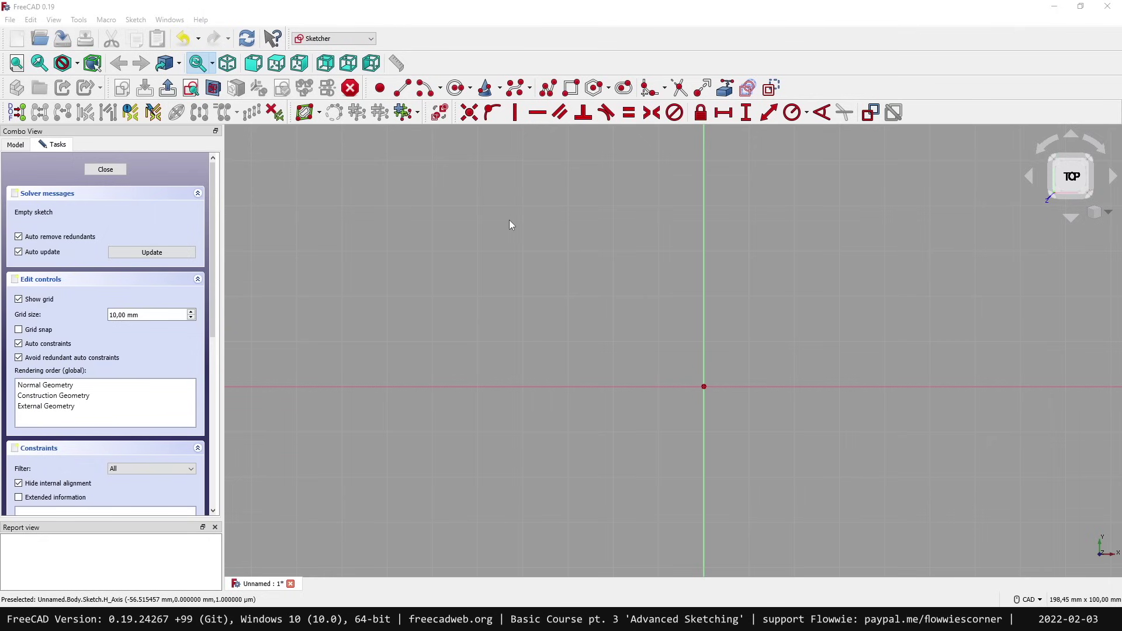
middle_drag(634, 300, 592, 290)
key(g)
key(c)
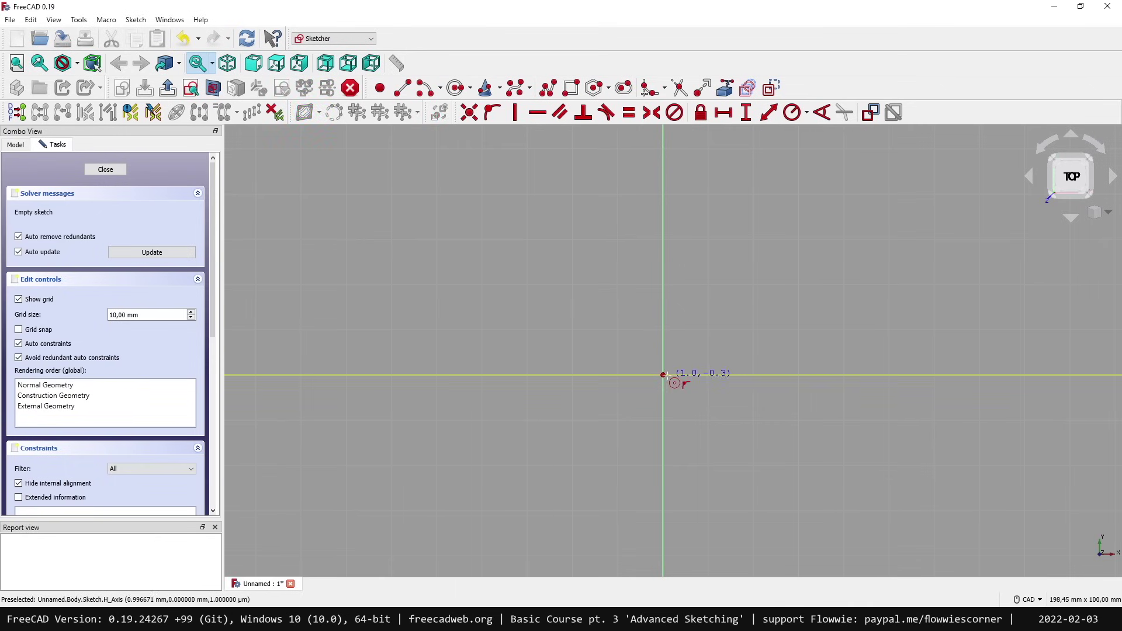
click(663, 374)
click(759, 431)
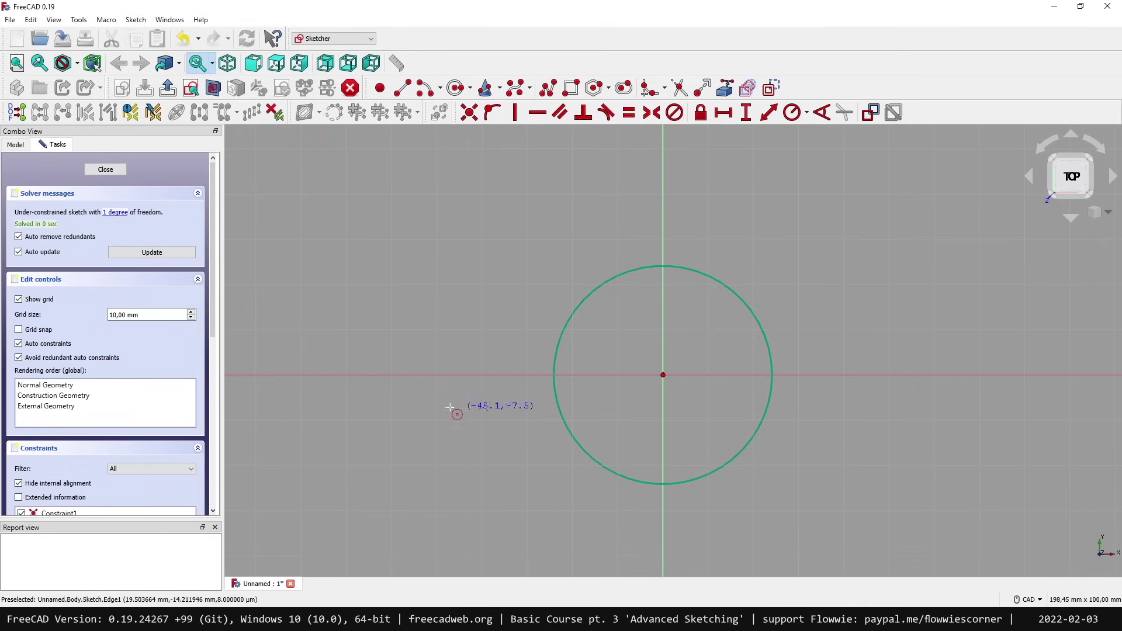
click(403, 375)
click(443, 410)
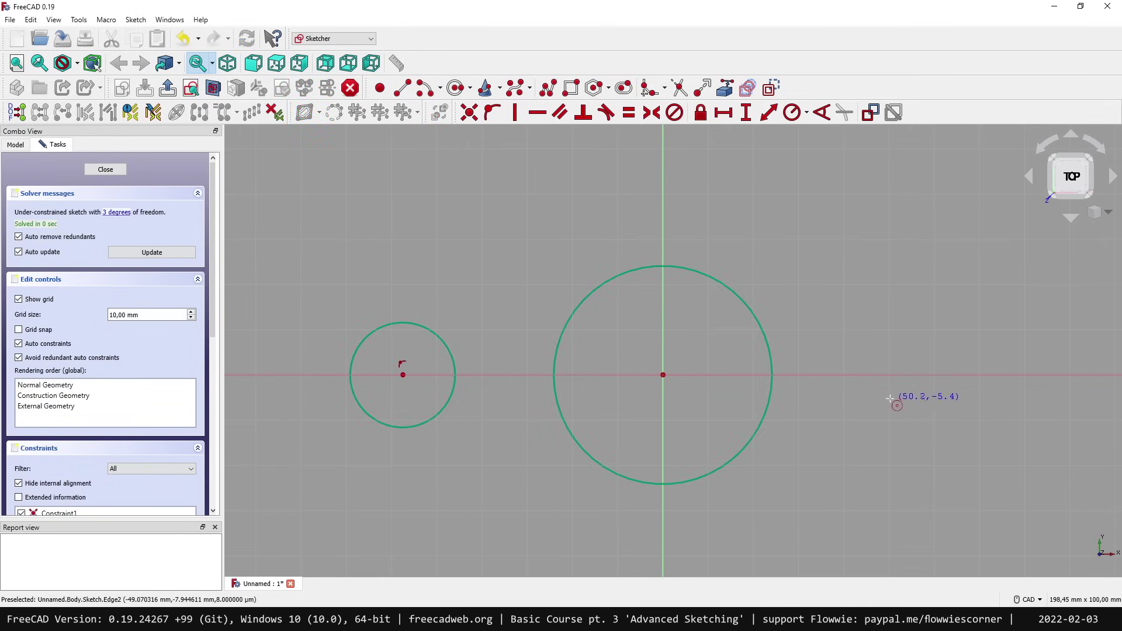
right_click(824, 289)
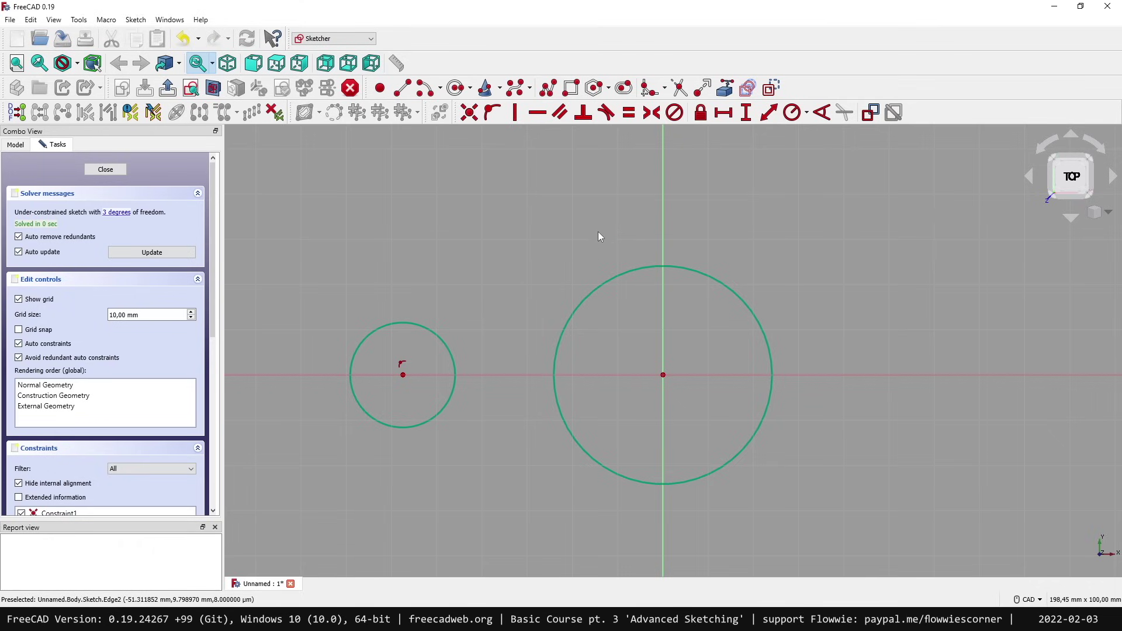
Step: Draw a line joining the top of the small circle to the top of the large circle
click(402, 87)
click(392, 321)
click(620, 271)
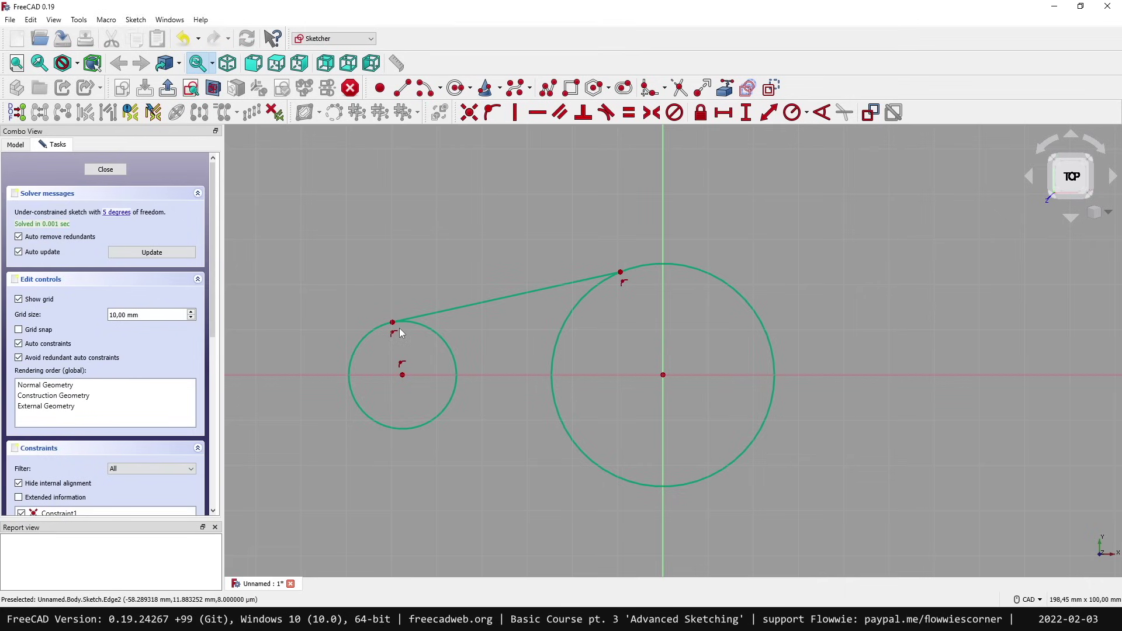
mouse_move(393, 323)
mouse_down()
mouse_move(438, 348)
mouse_move(398, 320)
mouse_up()
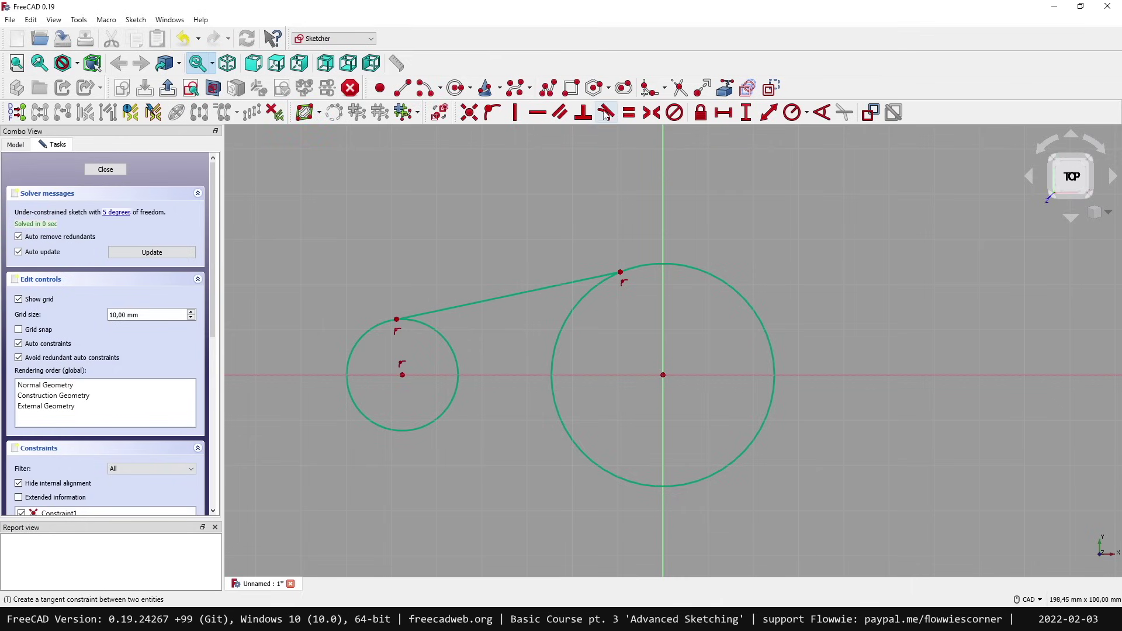
Step: Make the connecting line tangent to both the small and the large circle
click(427, 314)
click(427, 321)
key(t)
click(594, 274)
click(601, 284)
key(t)
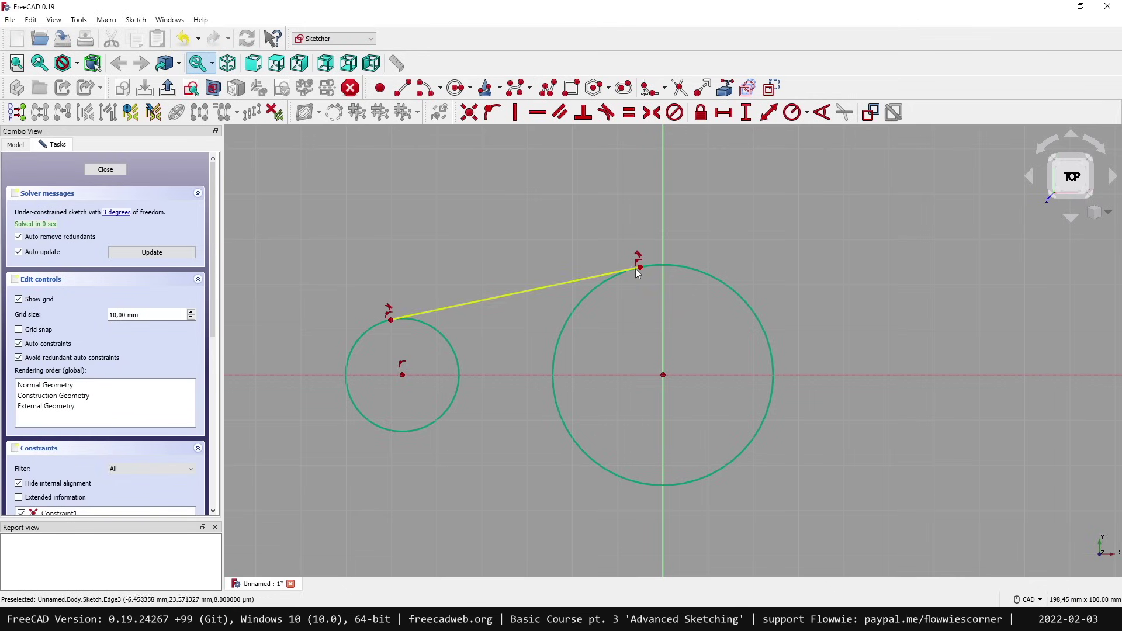
mouse_move(641, 271)
mouse_down()
mouse_move(613, 281)
mouse_move(638, 269)
mouse_up()
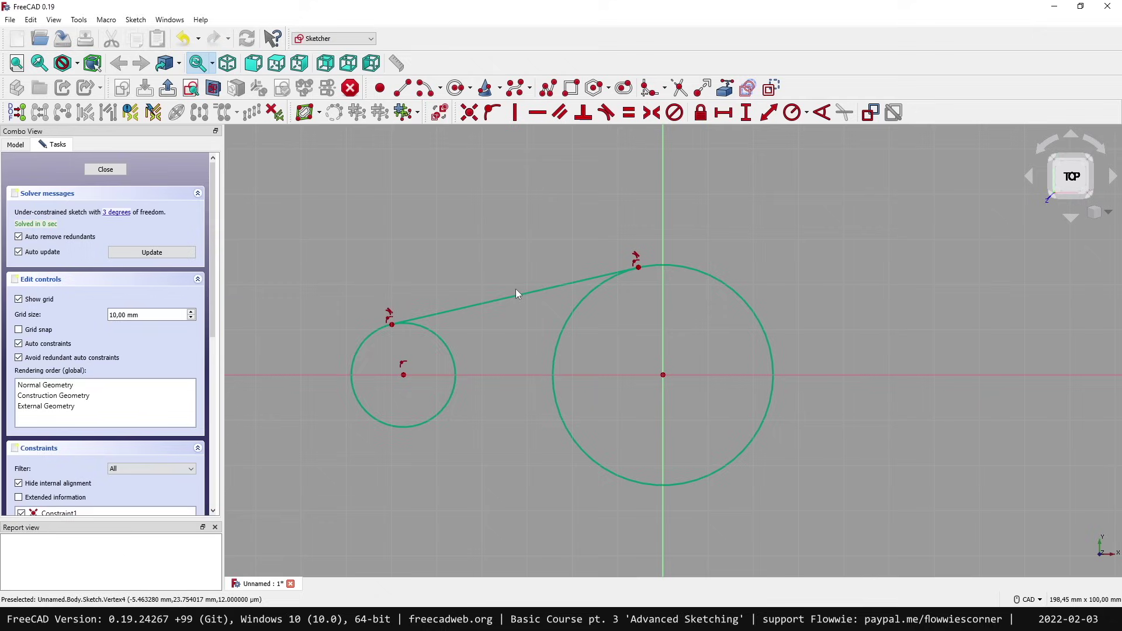
Step: Give the small circle a 24 mm radius and the large circle a 50 mm radius
click(793, 113)
click(367, 335)
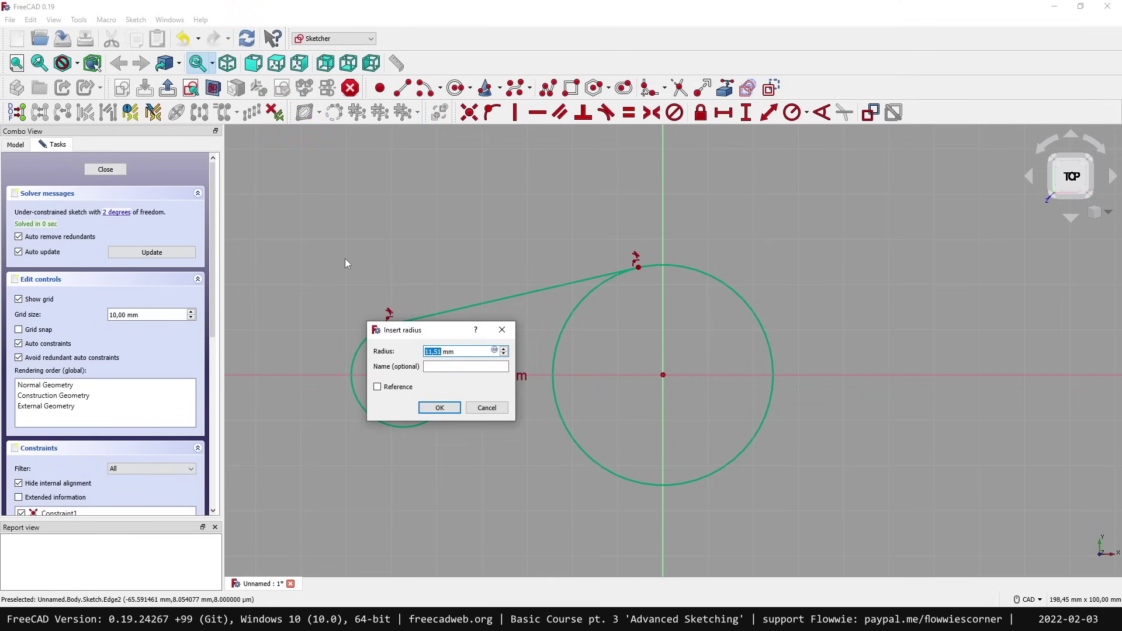
text(24)
key(Return)
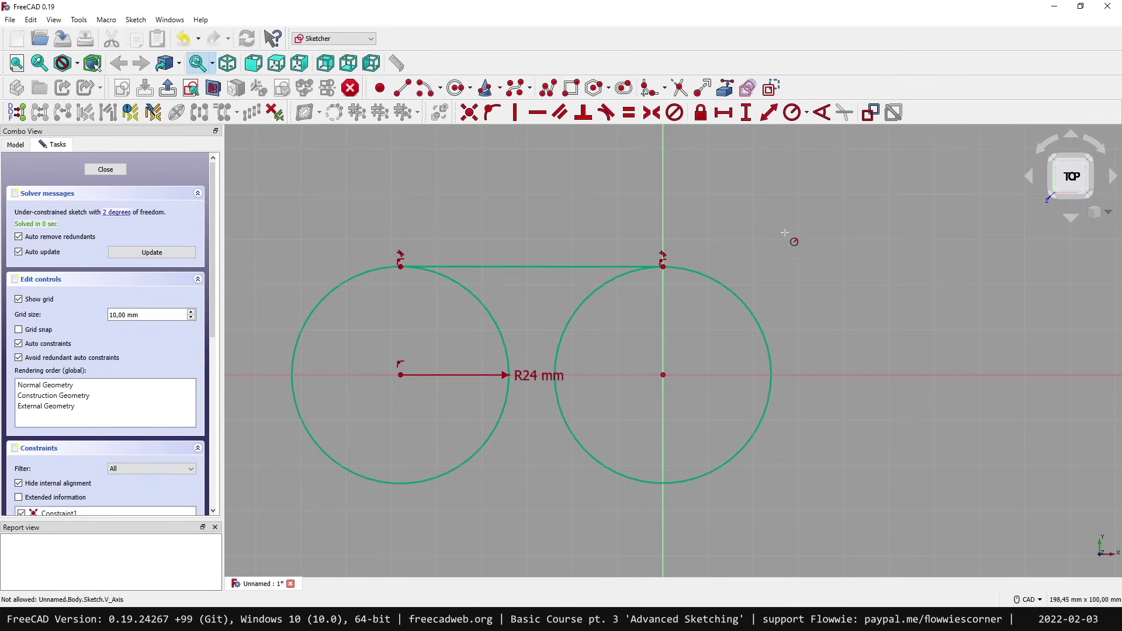
click(749, 307)
text(50)
key(Return)
scroll(610, 316, down, 2)
key(Escape)
Step: Set a 100 mm horizontal distance between the two circle centres, placing the dimension below
drag(468, 357, 350, 356)
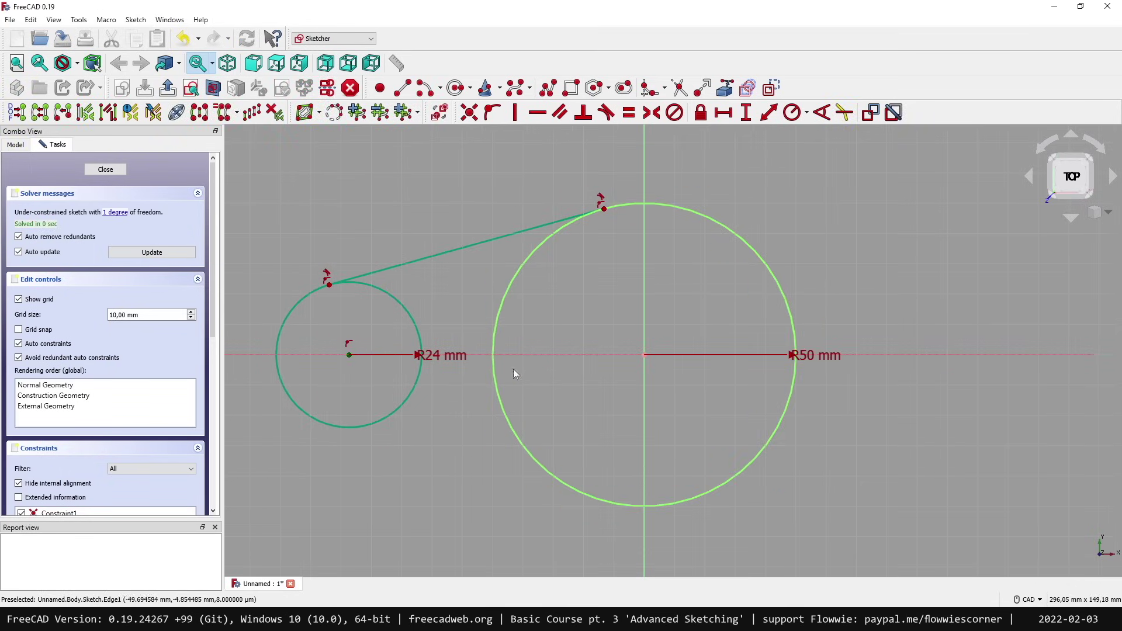
click(723, 112)
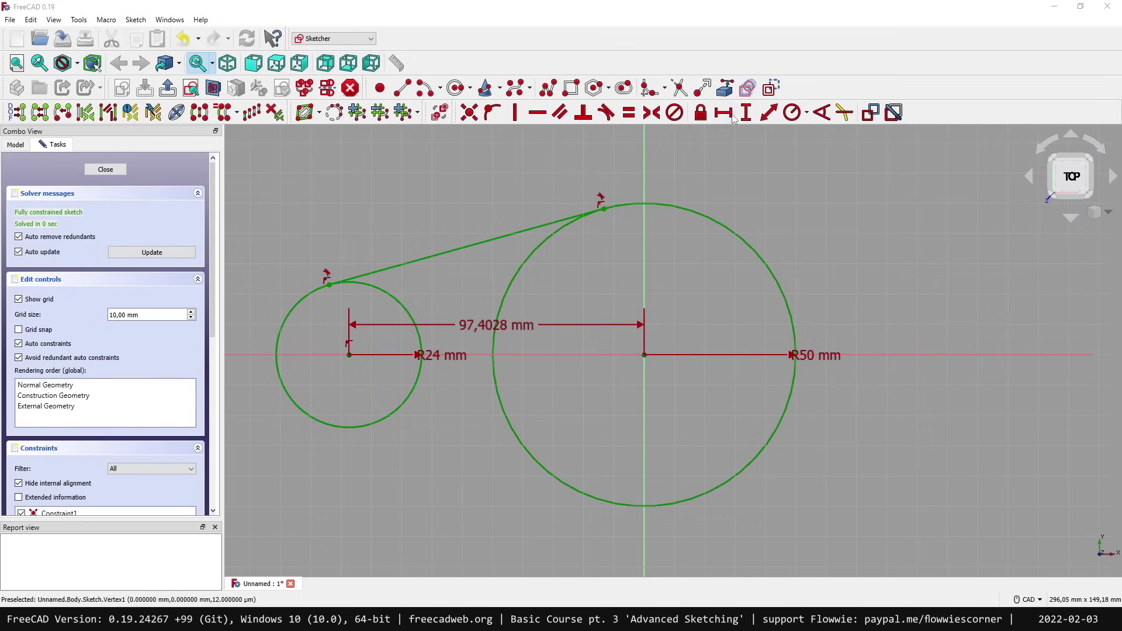
text(100)
key(Return)
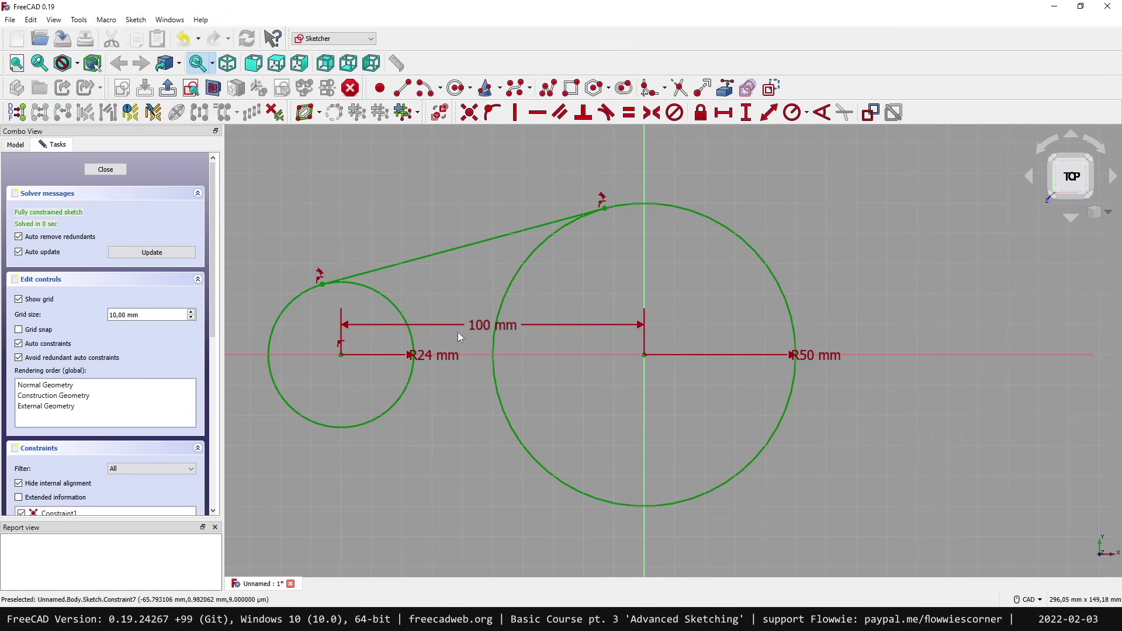
drag(471, 324, 471, 507)
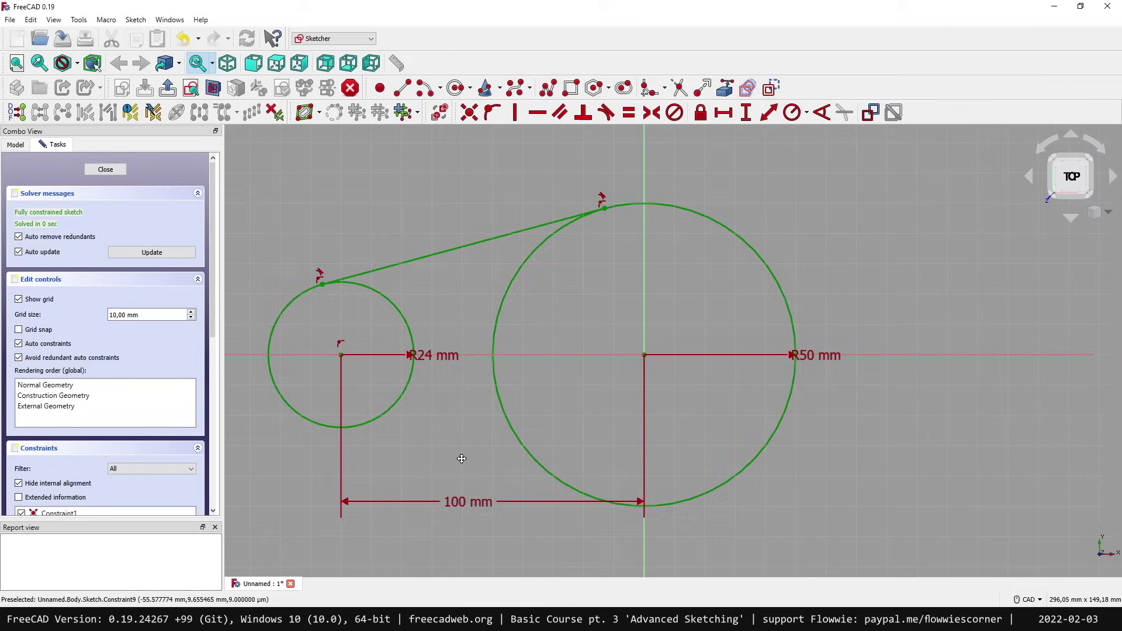
middle_drag(462, 458, 599, 454)
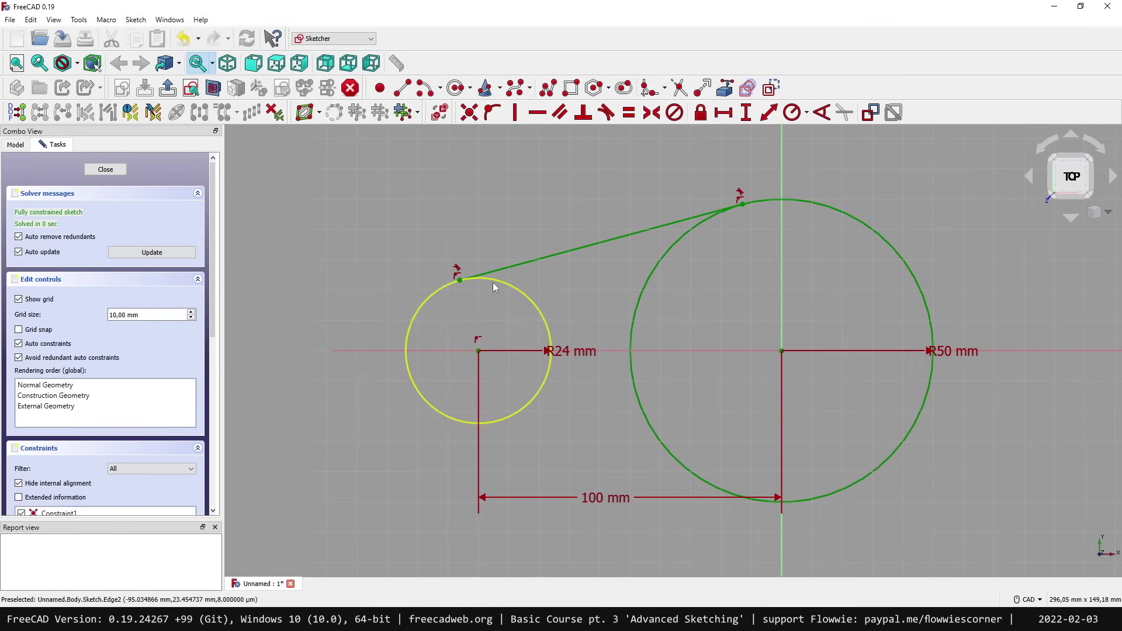
Step: Draw a lower line from the small circle's bottom edge to the large circle's bottom edge
click(402, 88)
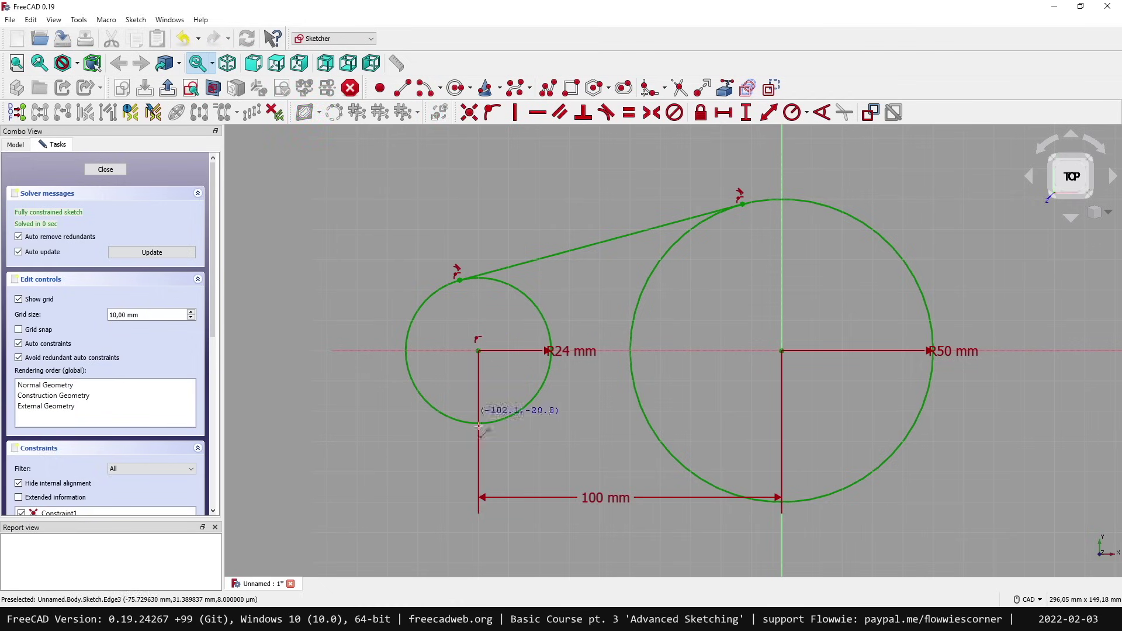
click(493, 425)
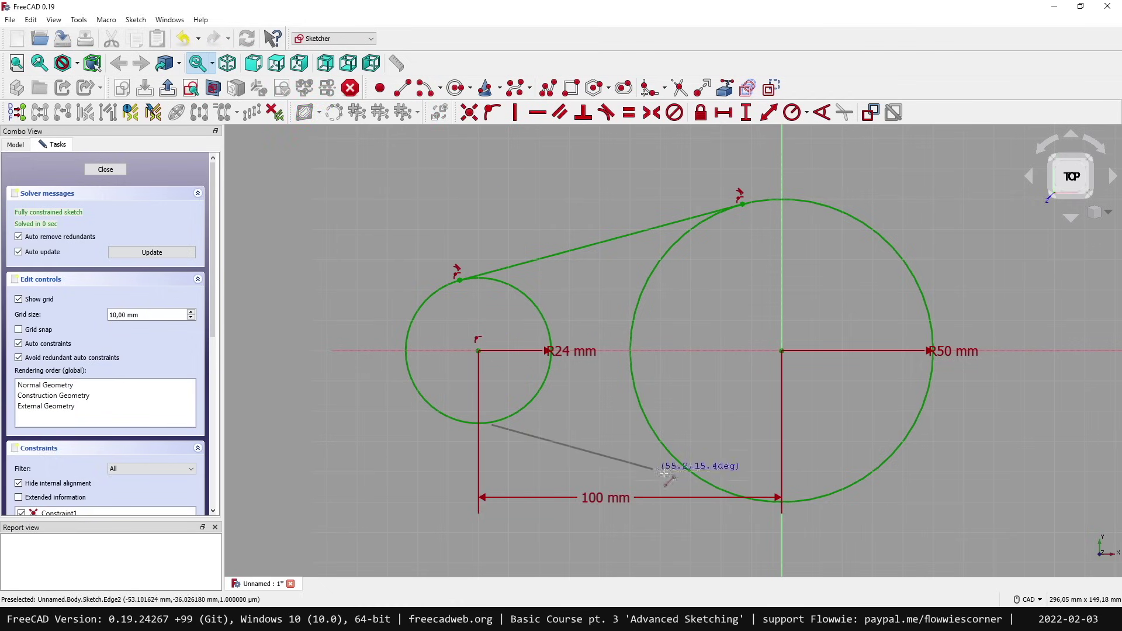
click(703, 479)
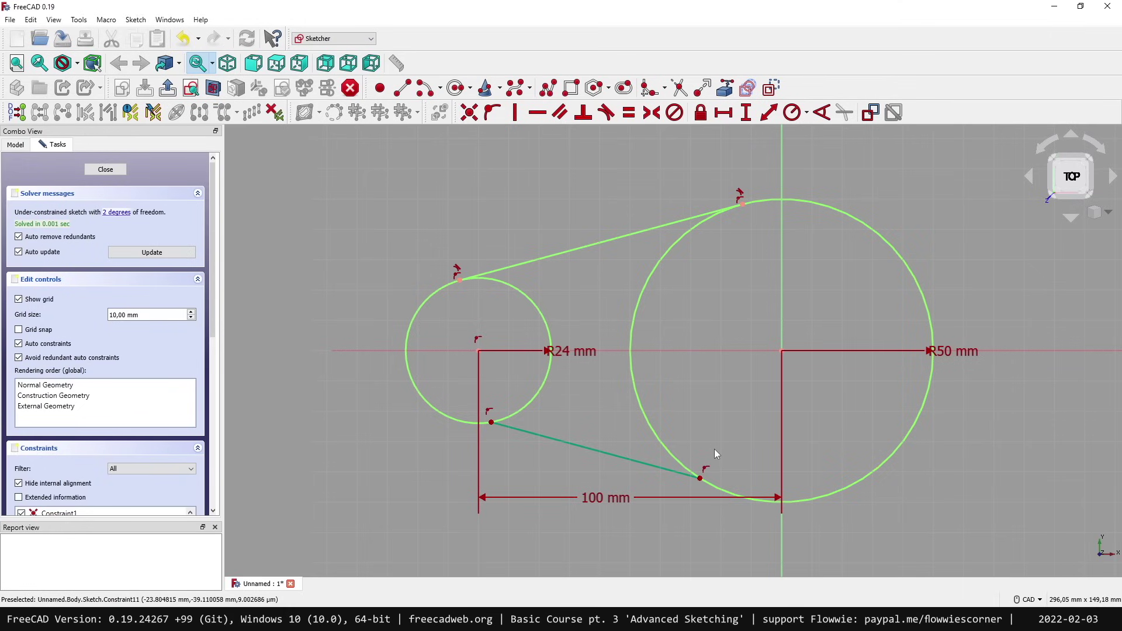
Step: Make the lower line tangent to both circles and close the sketch
click(528, 432)
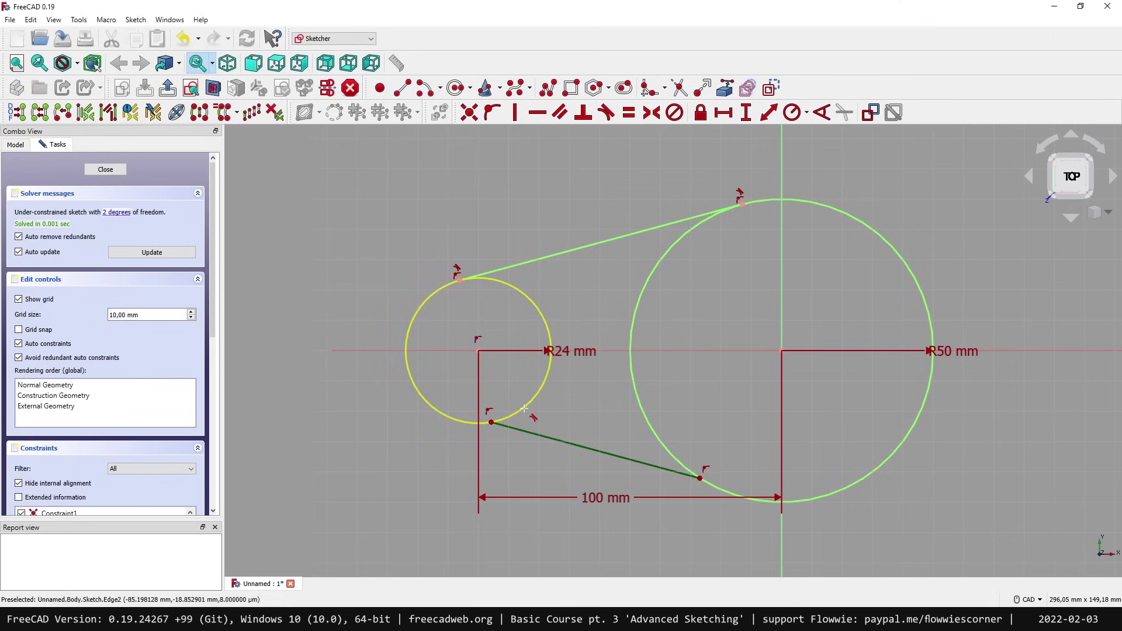
click(524, 408)
key(t)
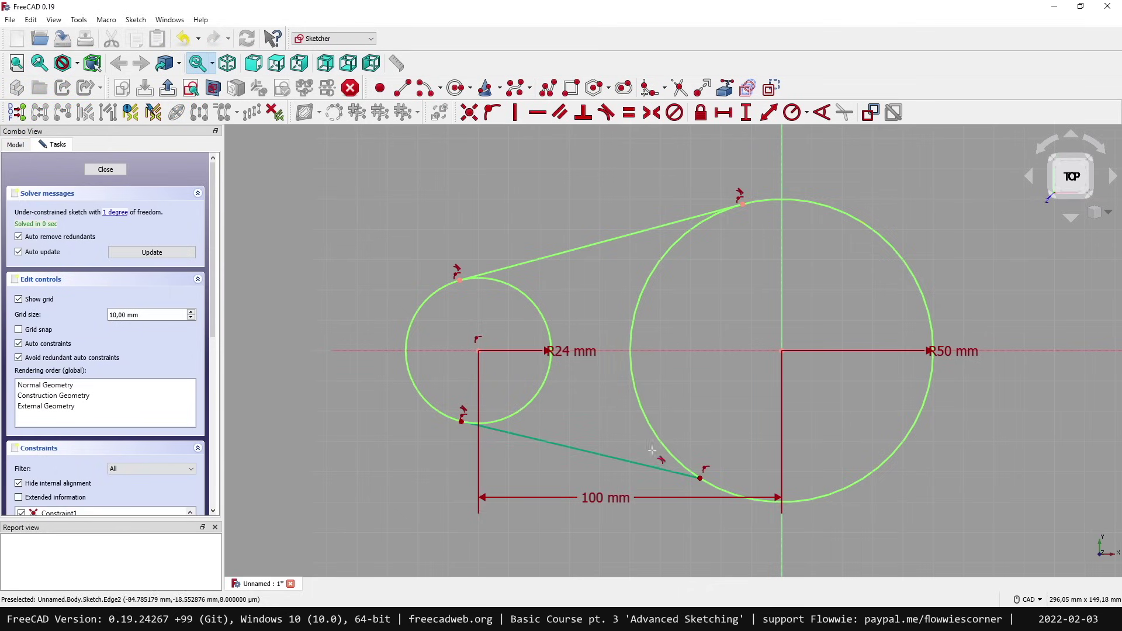
click(728, 495)
key(t)
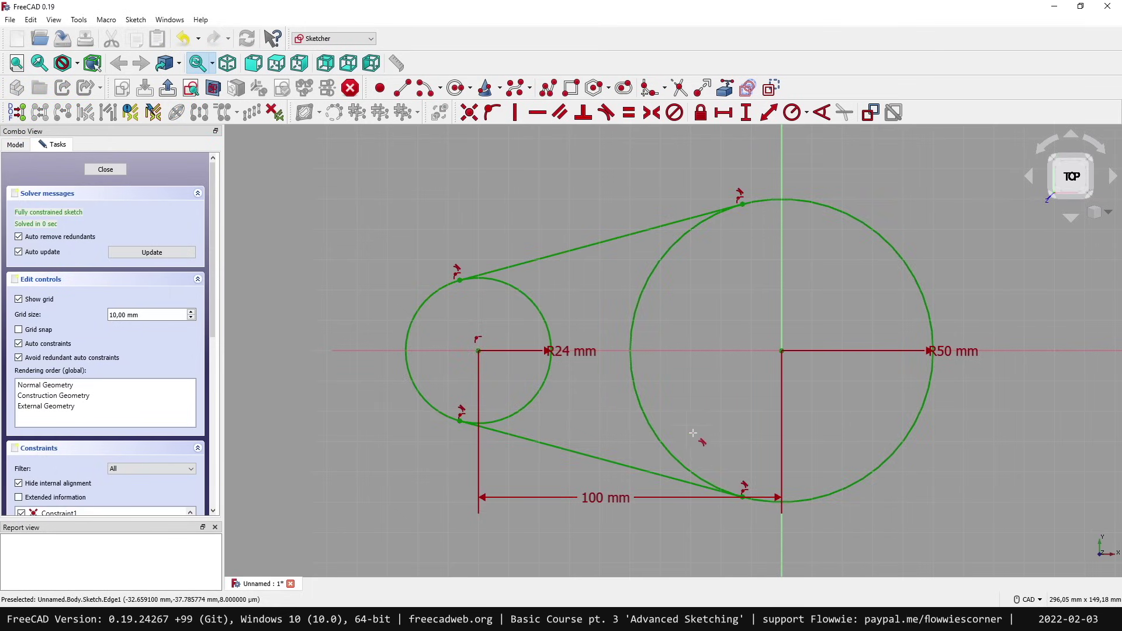
click(107, 169)
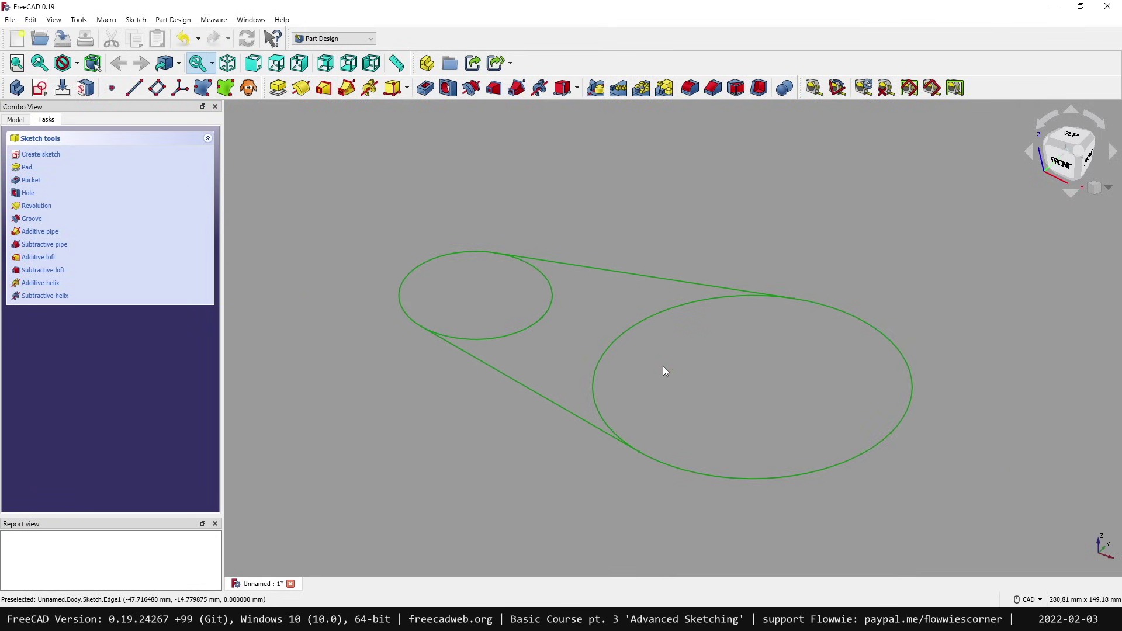
Step: Try padding the sketch, dismiss the 'Failed to create a face' error, and cancel the pad
click(15, 119)
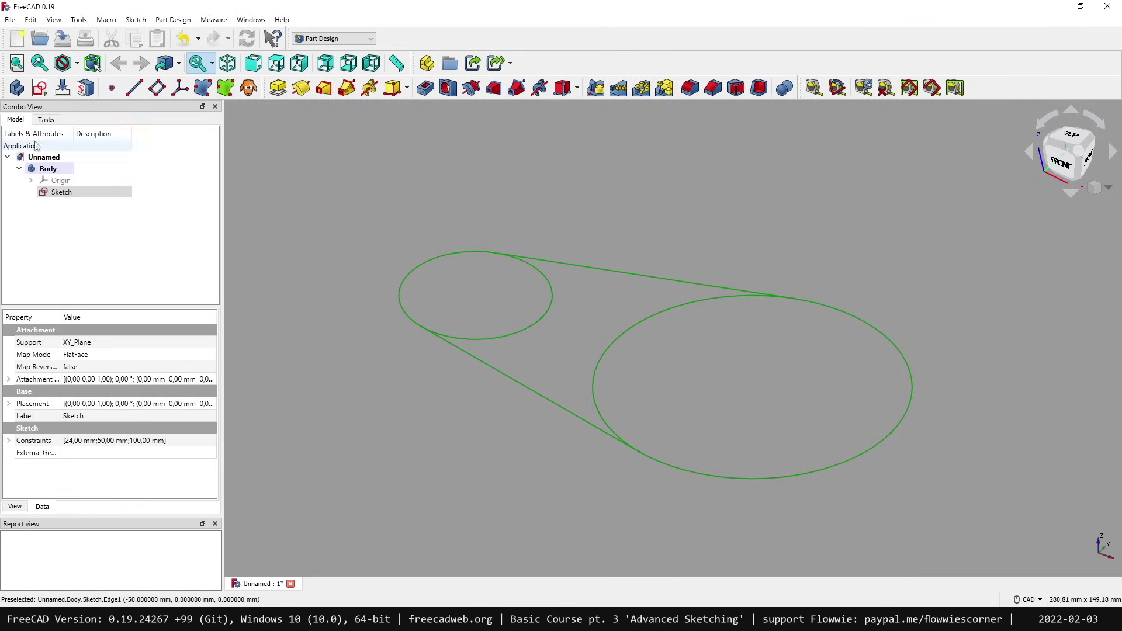
click(279, 89)
click(92, 145)
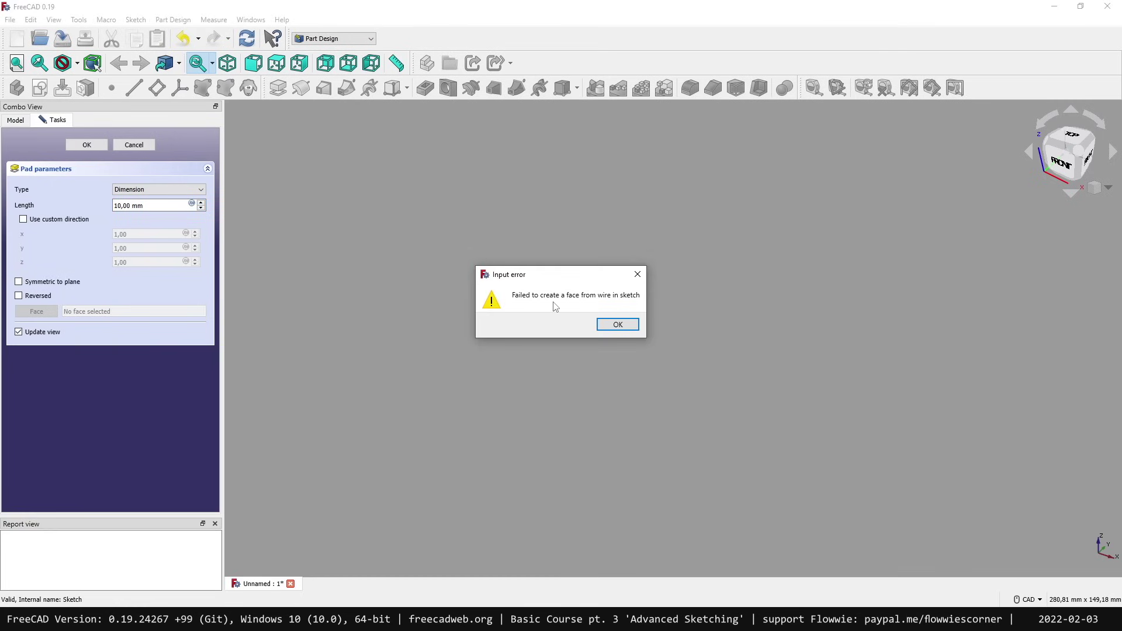
click(617, 325)
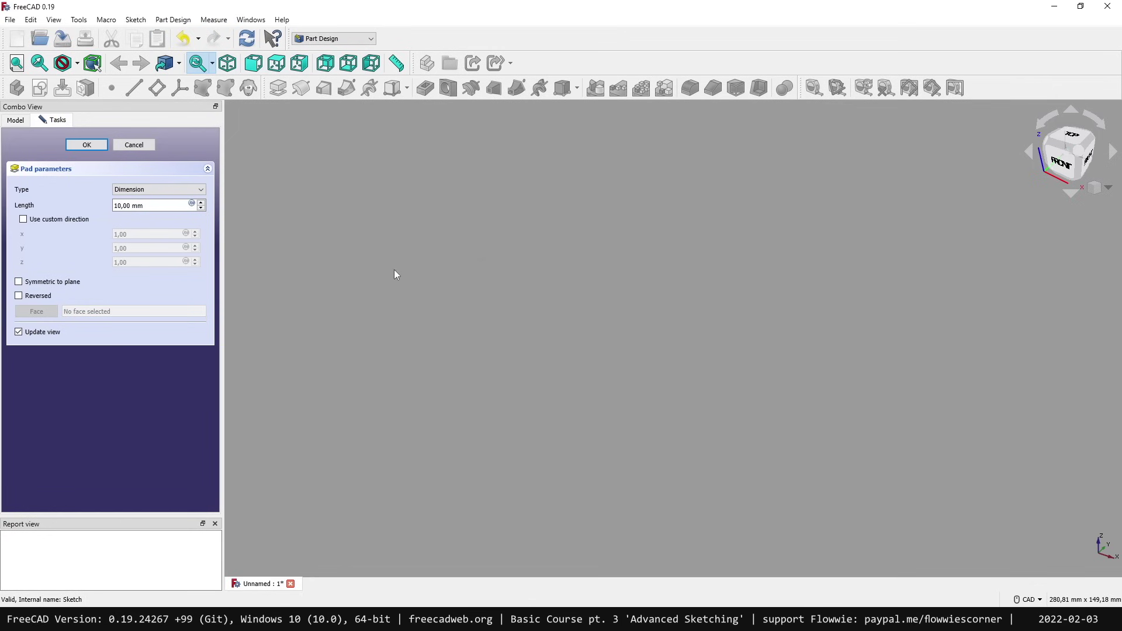
click(133, 146)
Step: Reopen the Sketch from the model tree for editing
click(69, 195)
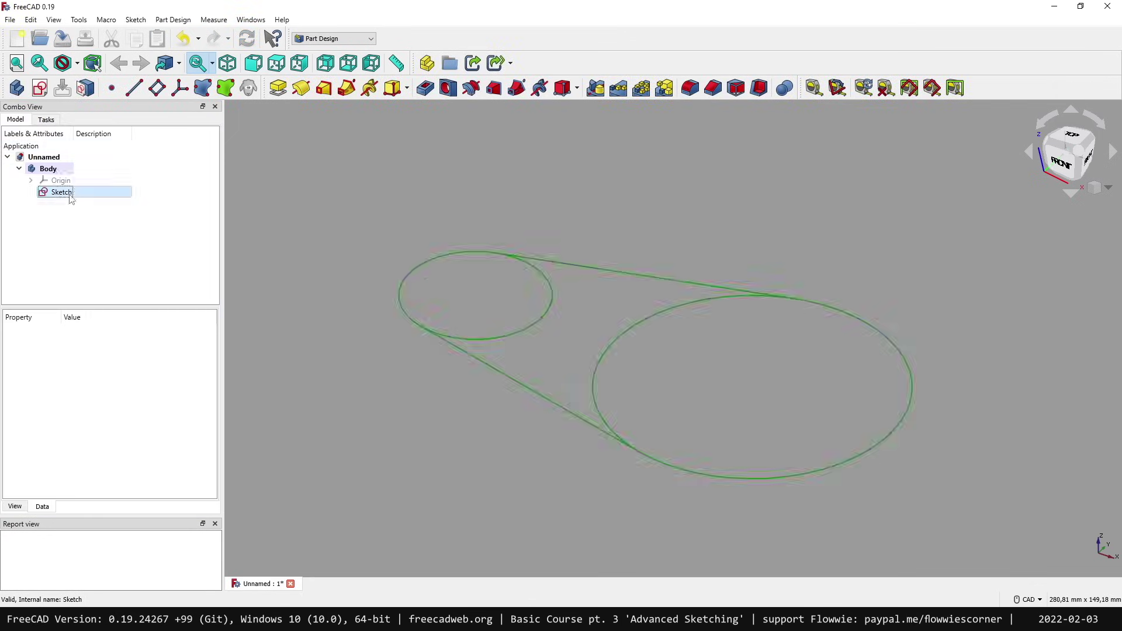
double_click(69, 195)
middle_drag(478, 223, 523, 255)
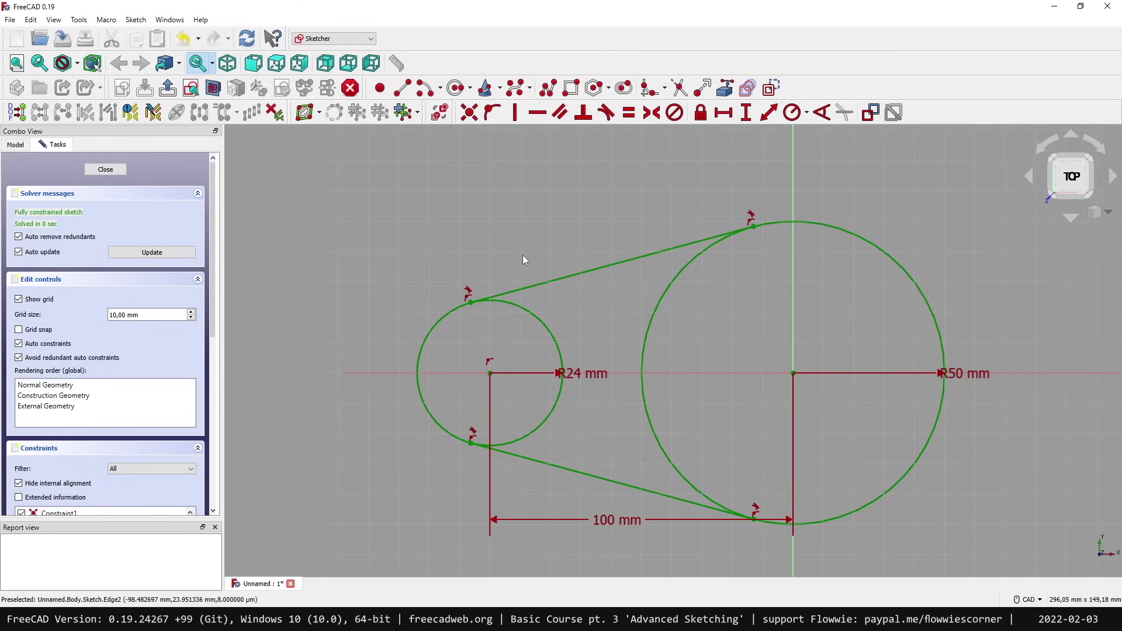
Step: Move the R24 mm label outward and trim the inner arcs of the small and large circles
drag(591, 375, 576, 317)
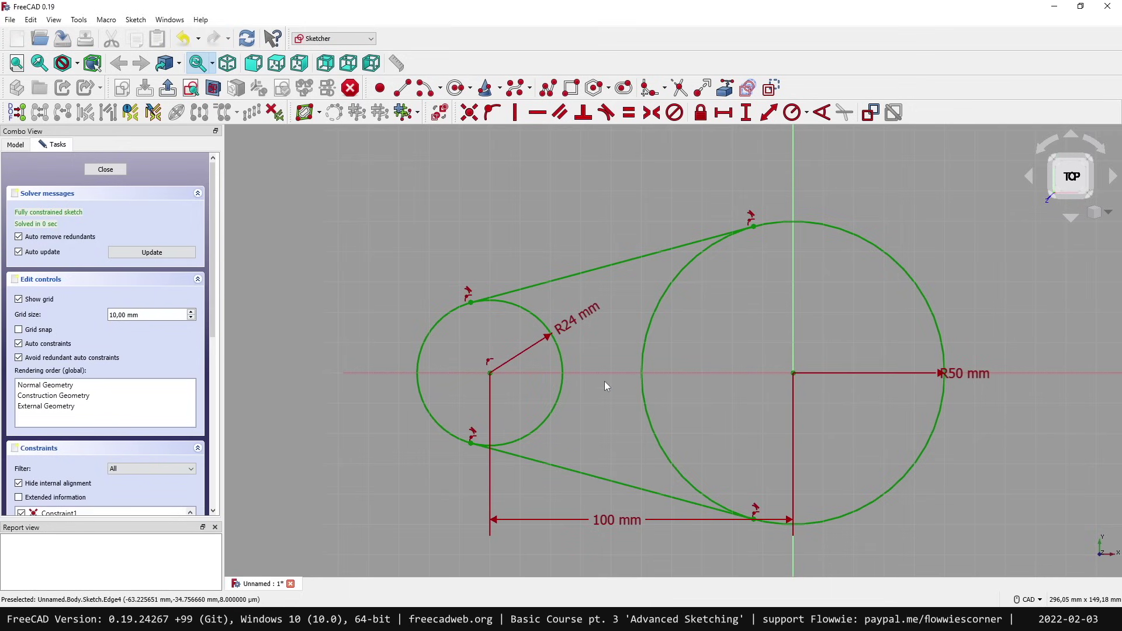
mouse_move(577, 316)
mouse_down()
mouse_move(539, 319)
mouse_move(598, 317)
mouse_up()
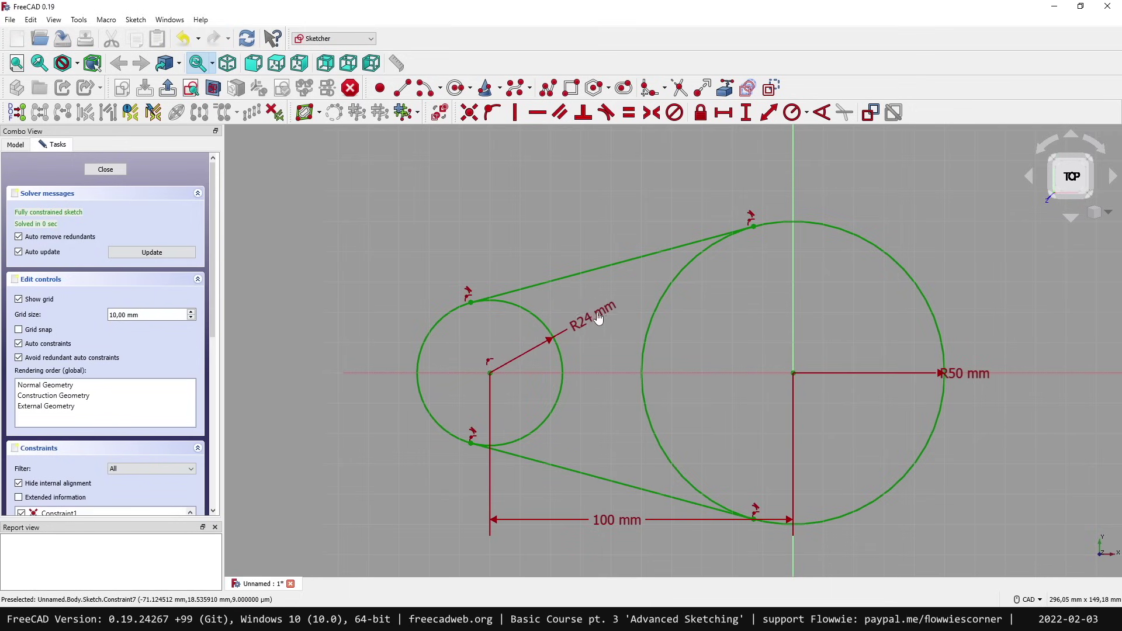
click(677, 89)
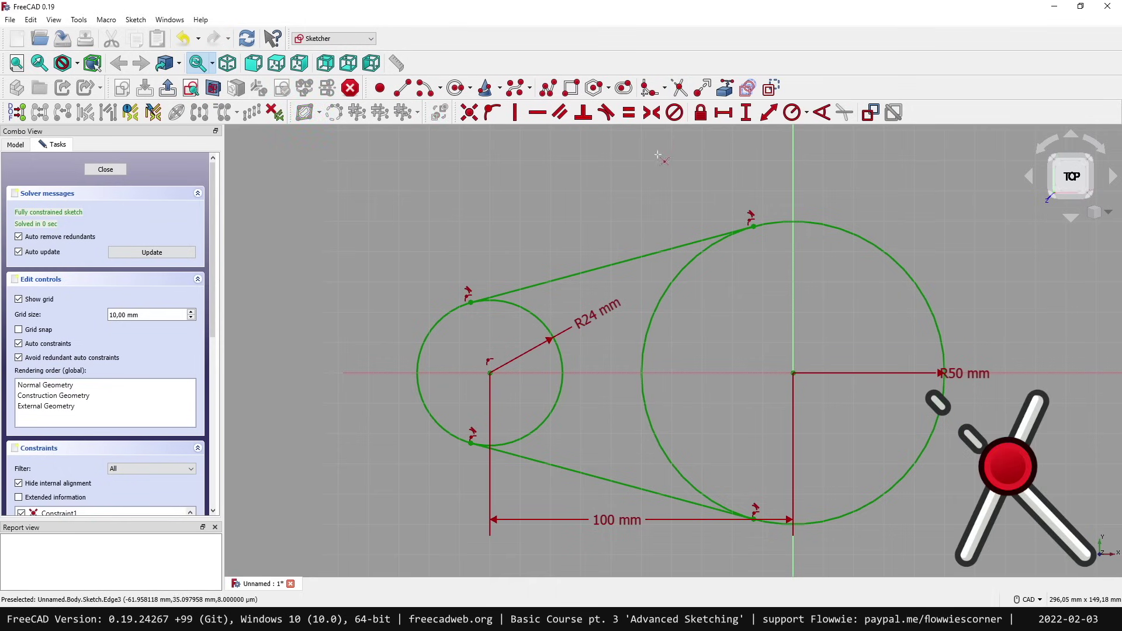
click(534, 317)
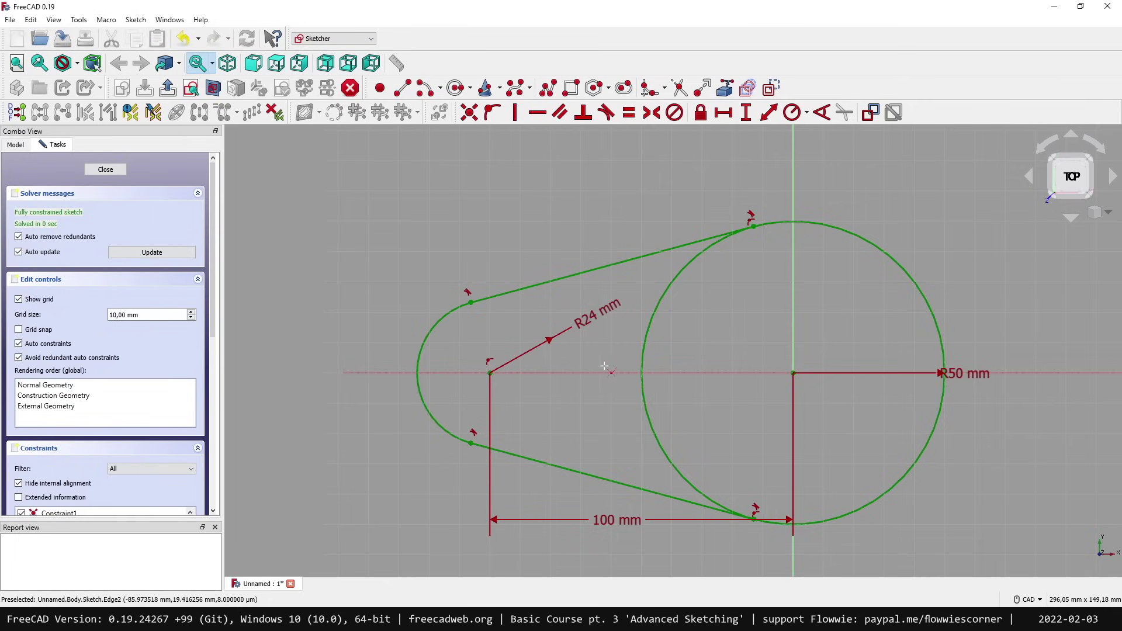
click(661, 304)
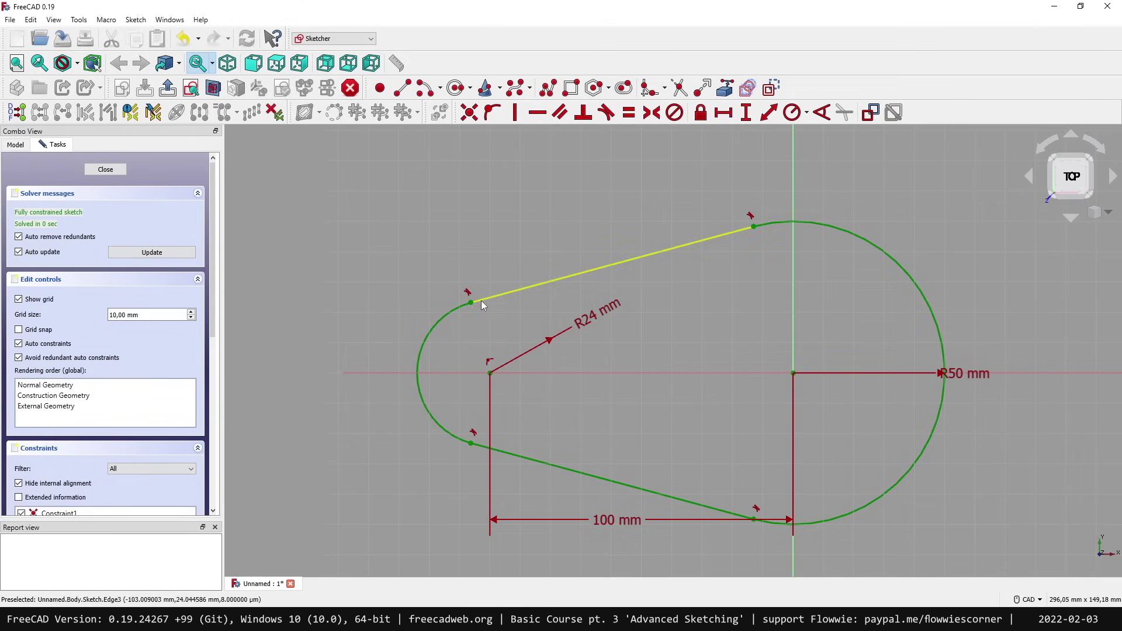
Step: Place the 100 mm dimension inside the belt outline and close the sketch
right_click(494, 316)
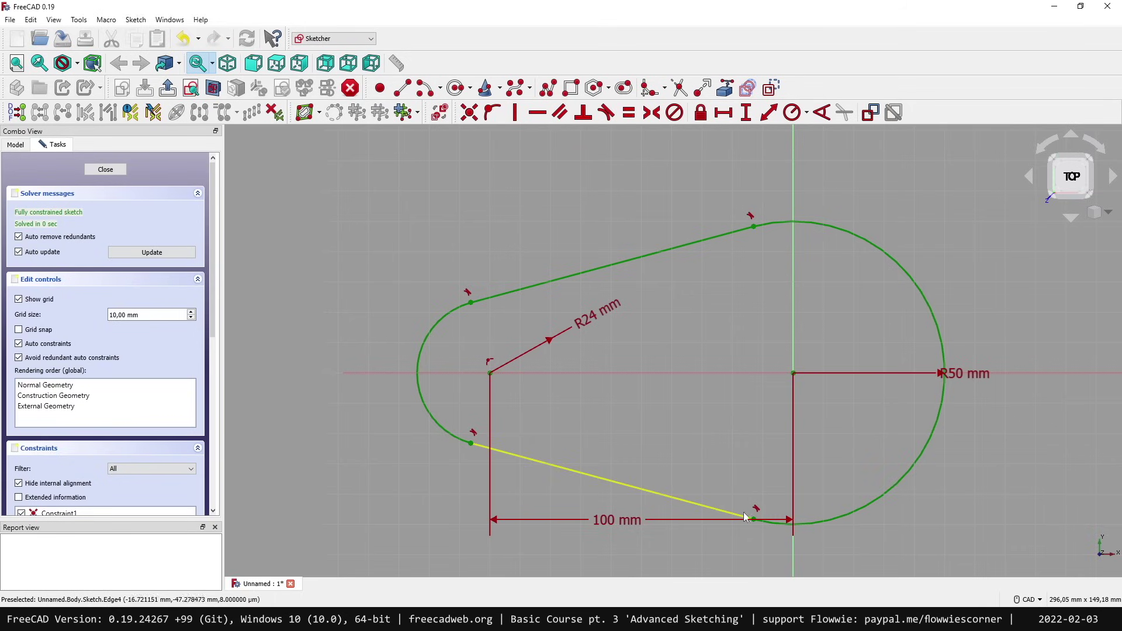
drag(630, 523, 628, 407)
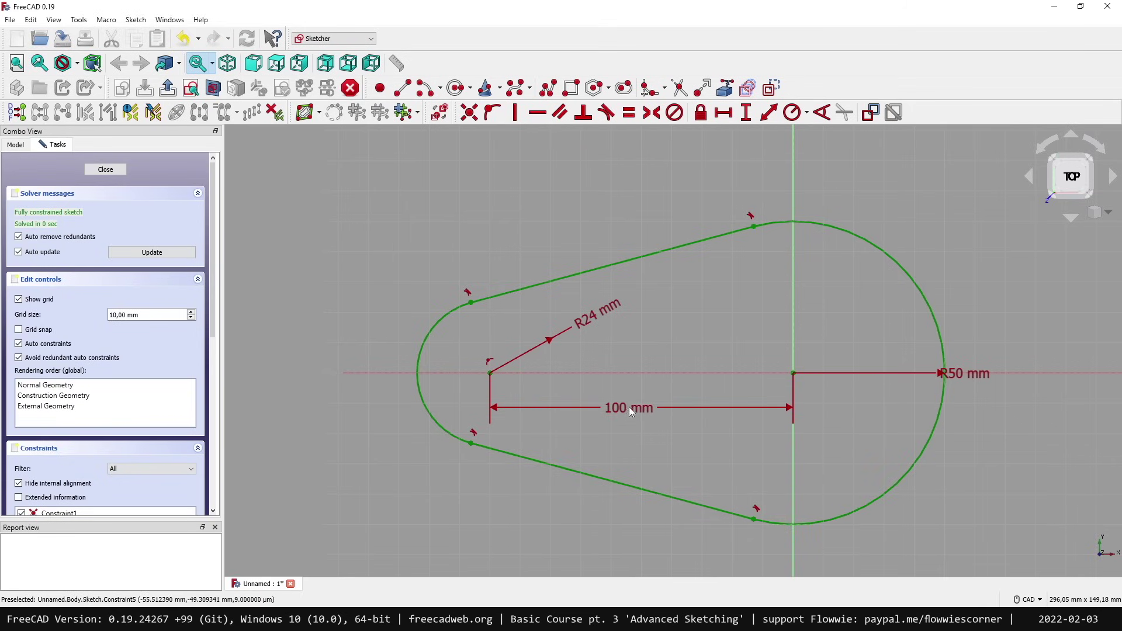
click(105, 171)
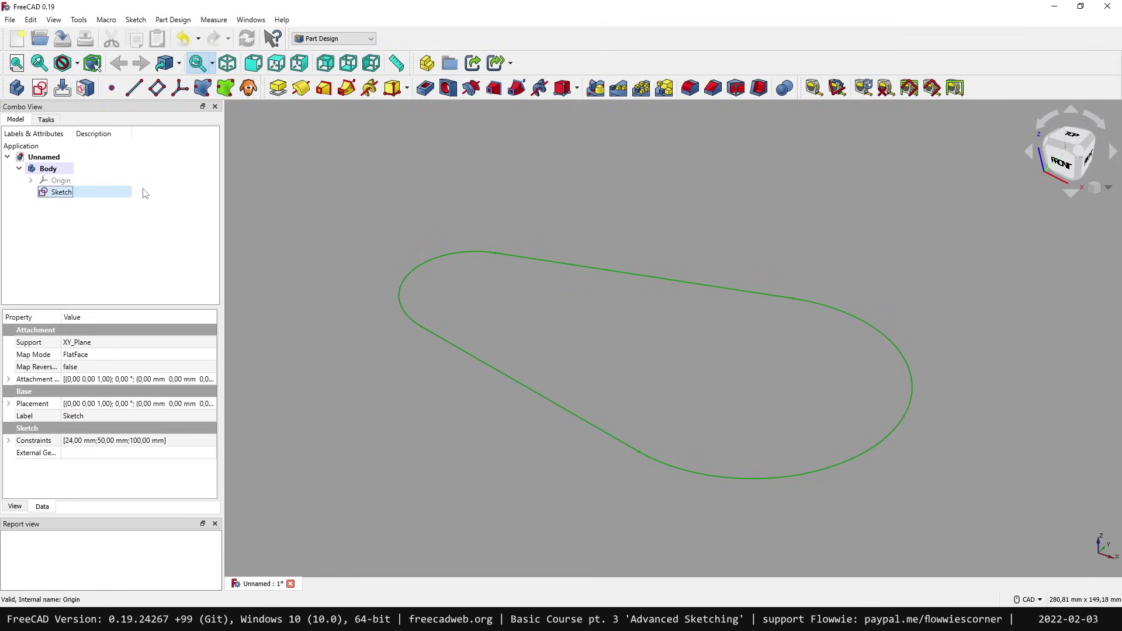
Step: Pad the belt outline 10 mm thick, then reopen its sketch from the expanded Pad node
click(272, 92)
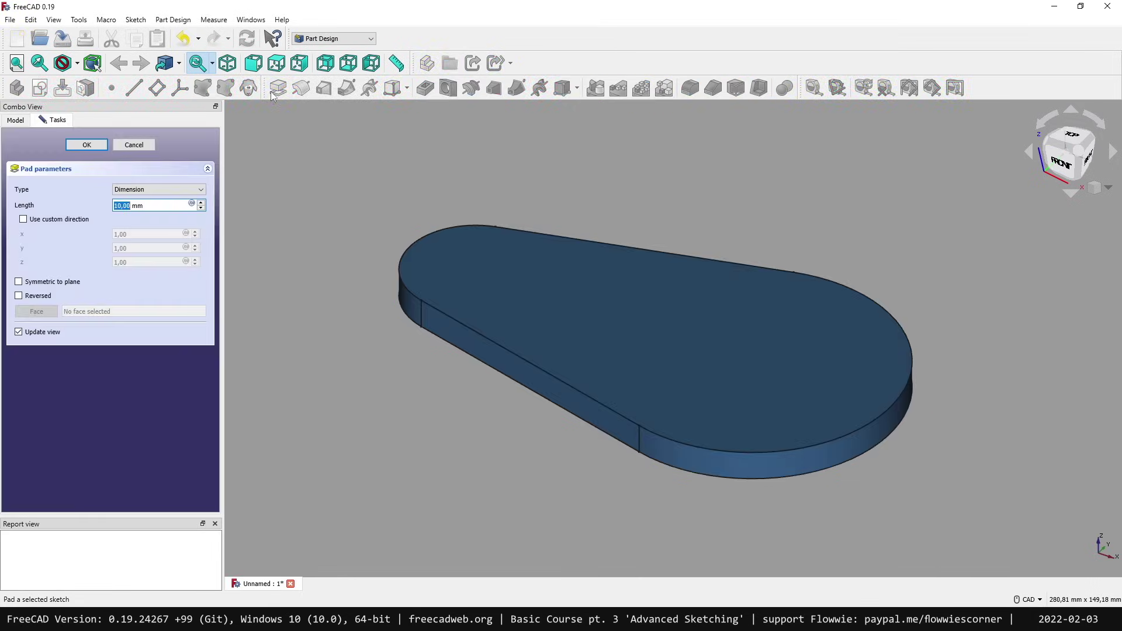
click(87, 145)
middle_drag(303, 290, 317, 323)
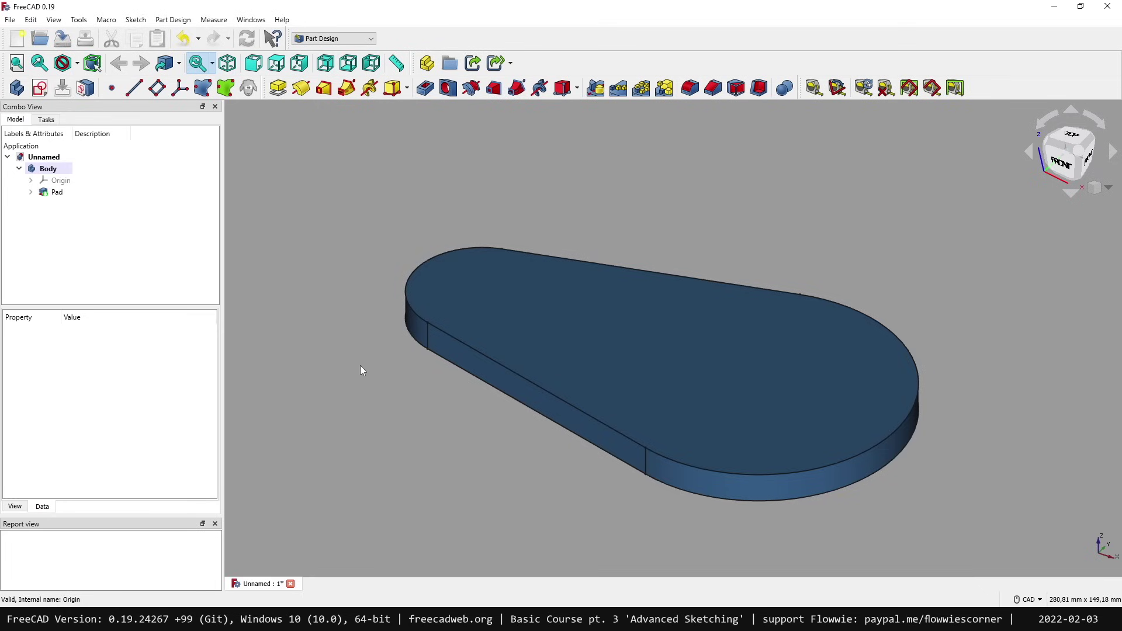
click(30, 191)
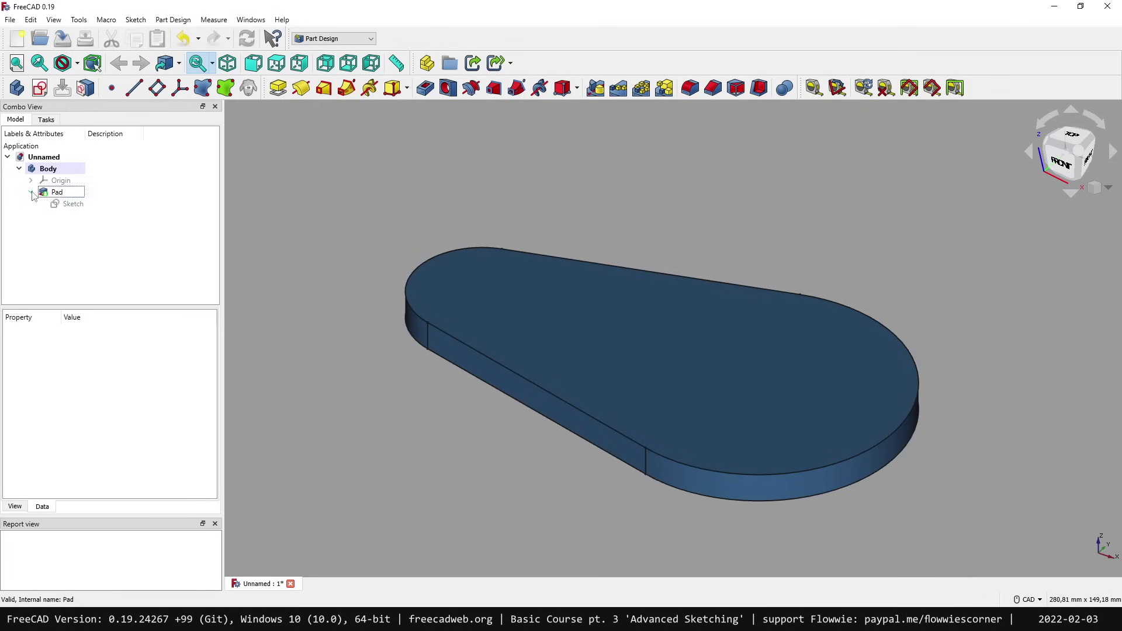
double_click(68, 204)
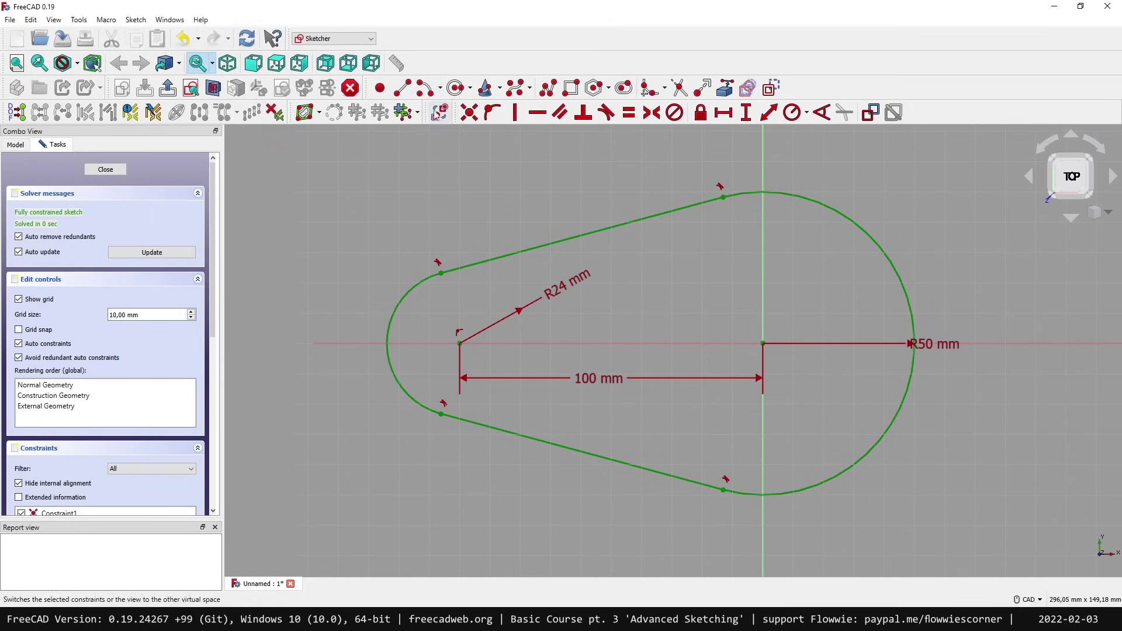
Step: Draw two circles, one centred on the small end and one on the sketch origin
click(455, 88)
click(460, 343)
click(500, 370)
click(764, 343)
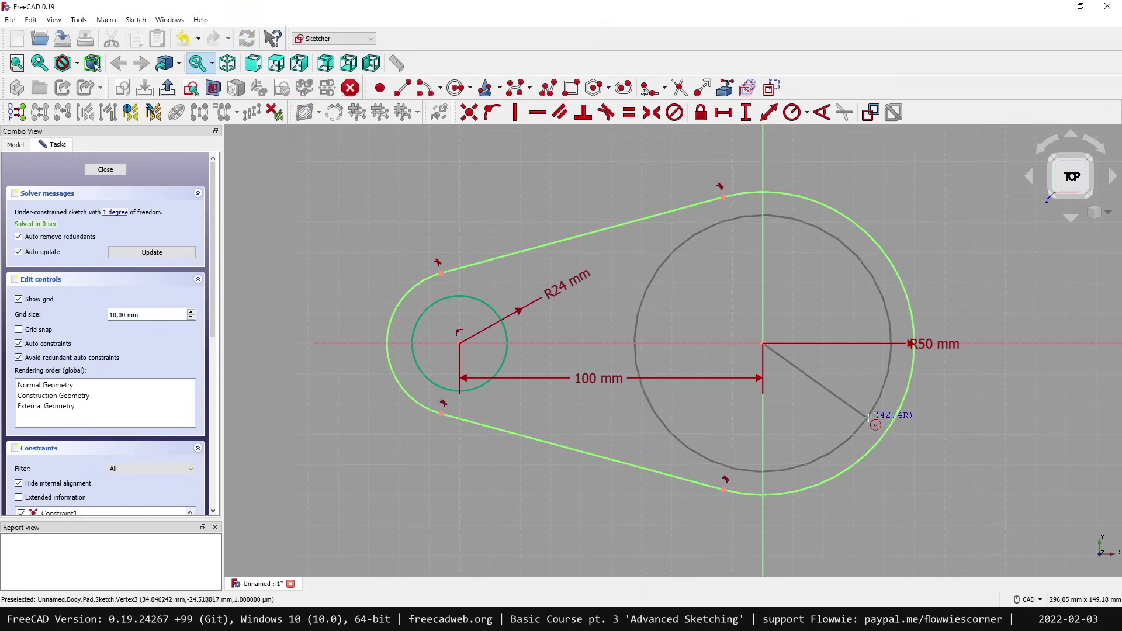
click(864, 422)
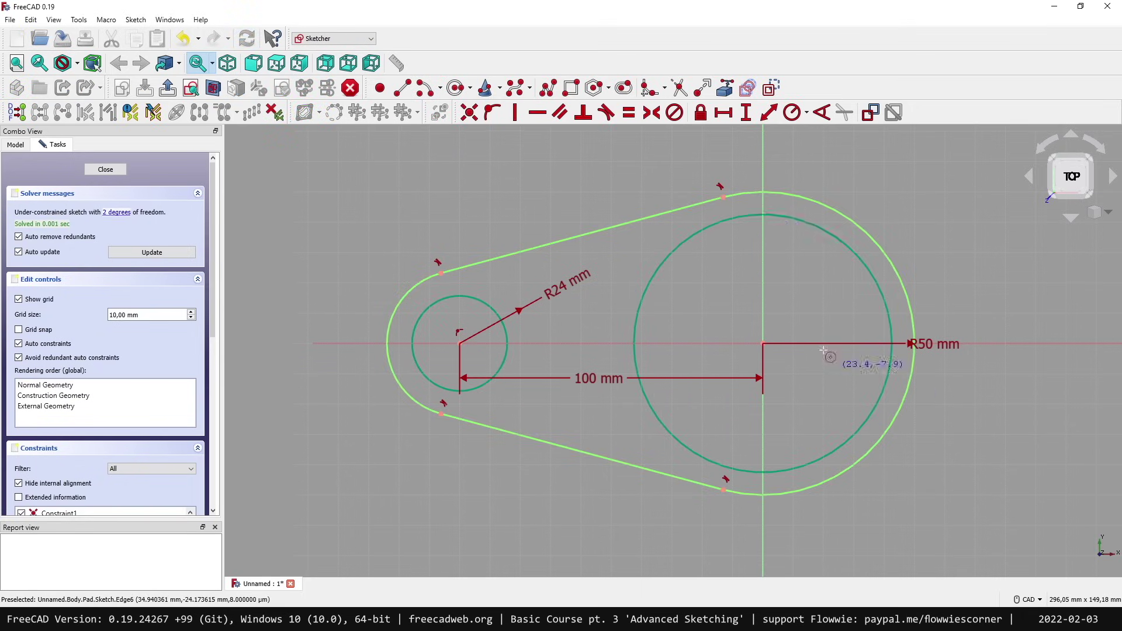
Step: Constrain the large circle to Ø85 mm and the small one to Ø30 mm, then close the sketch
click(807, 114)
click(818, 146)
click(791, 221)
text(85)
key(Return)
click(446, 296)
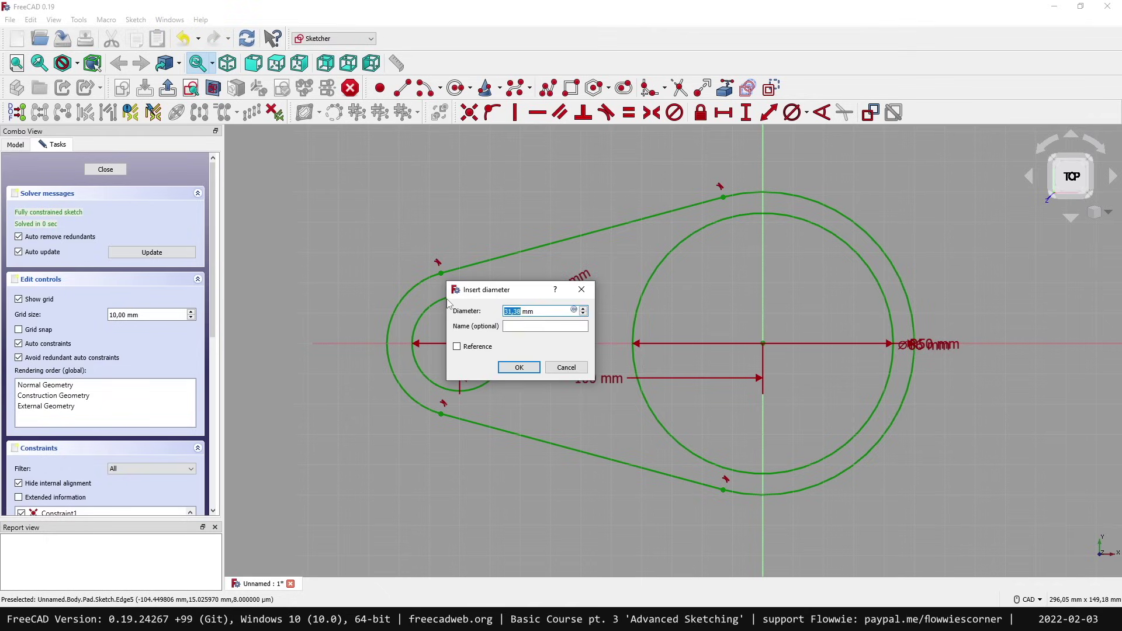
text(30)
key(Return)
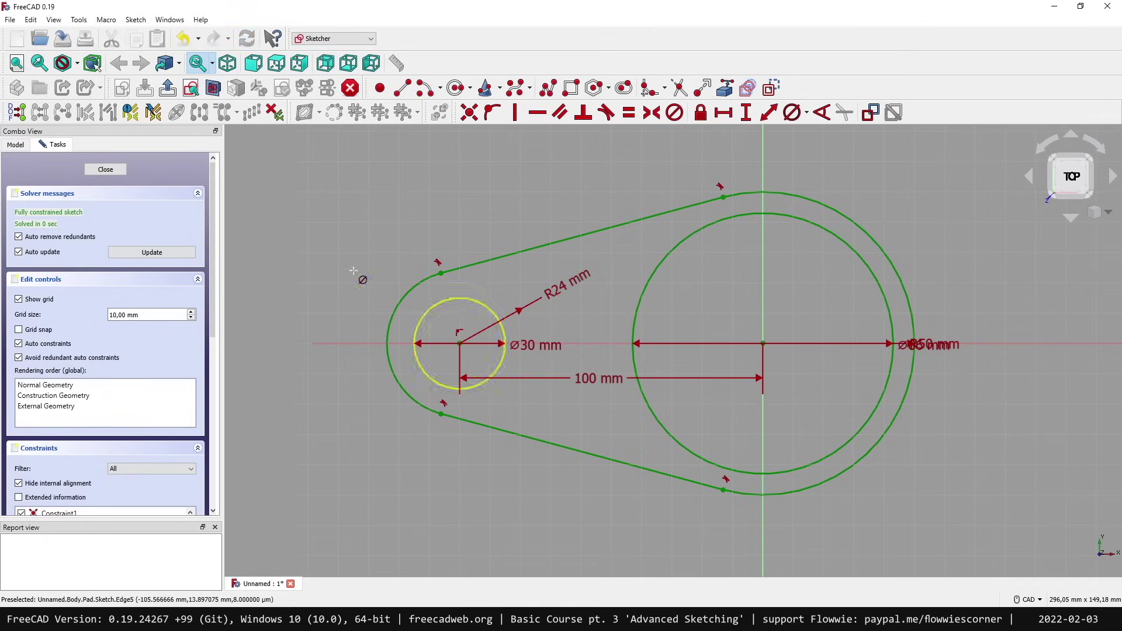
click(116, 175)
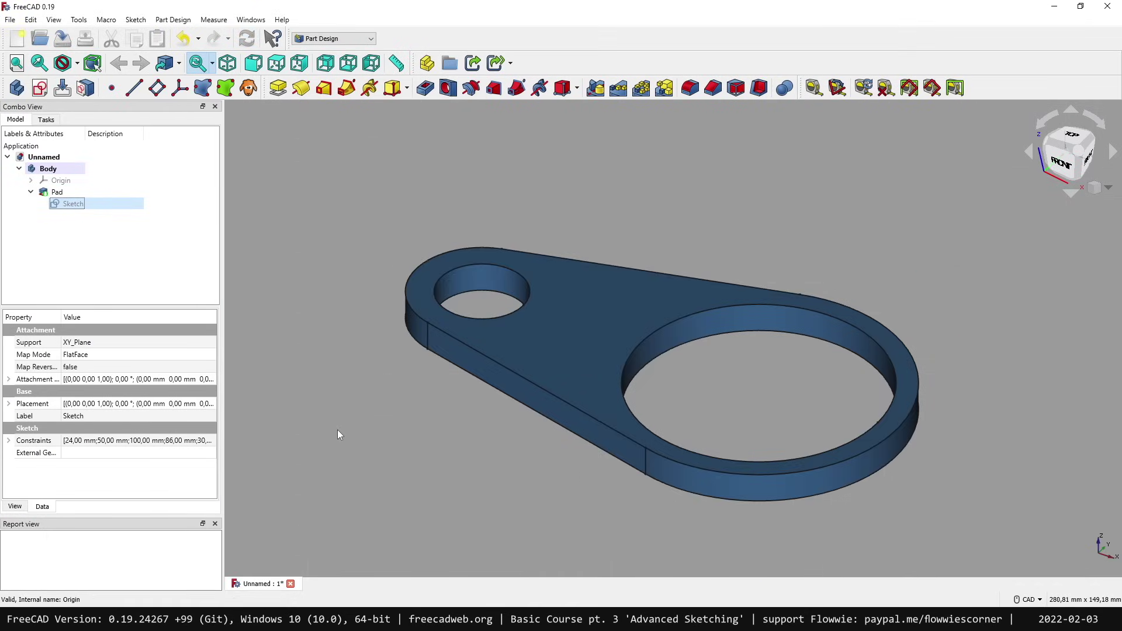
Step: Reopen the base Sketch, drag the 100 mm dimension beneath the outline, and recentre the view
double_click(75, 204)
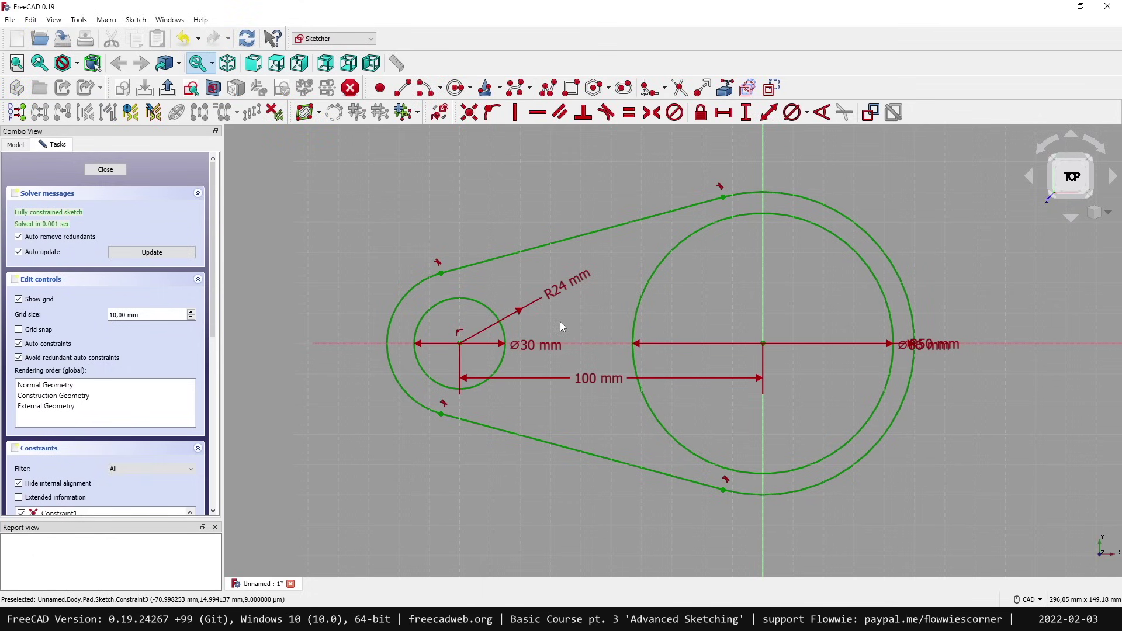
mouse_move(577, 378)
mouse_down()
mouse_move(577, 230)
mouse_move(566, 506)
mouse_move(595, 519)
mouse_up()
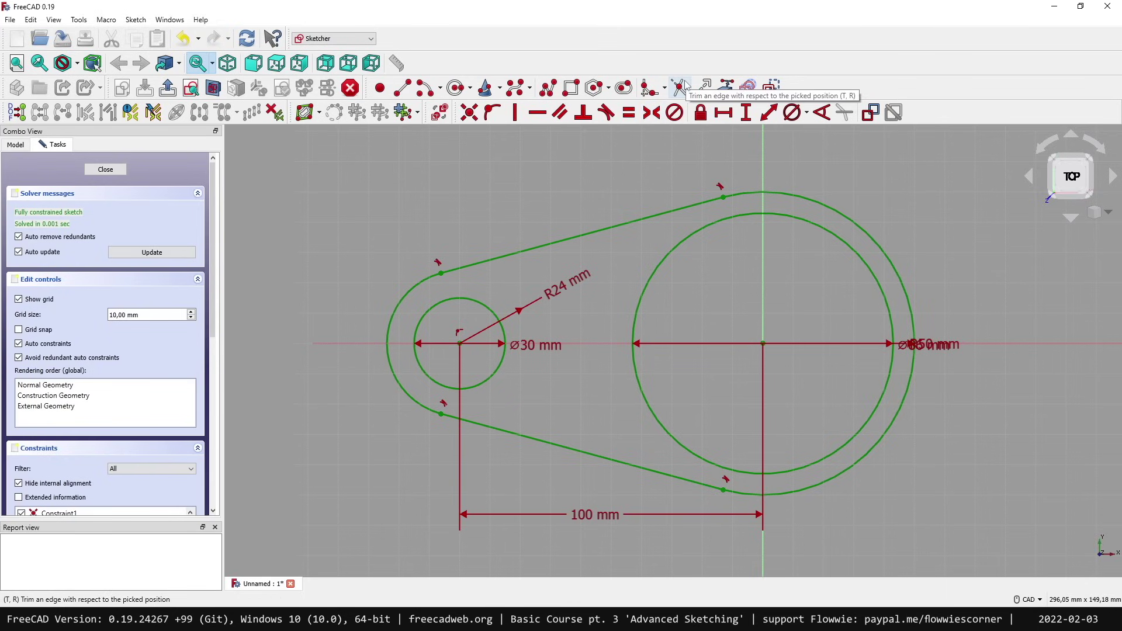
middle_drag(581, 289, 654, 301)
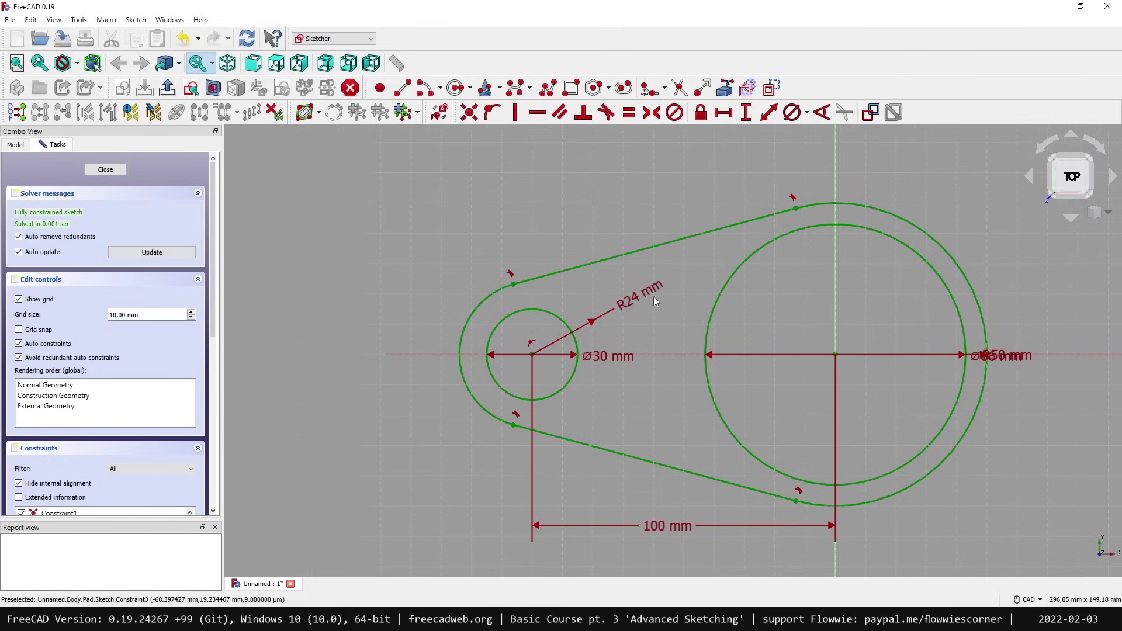
scroll(526, 263, down, 1)
middle_drag(375, 210, 339, 250)
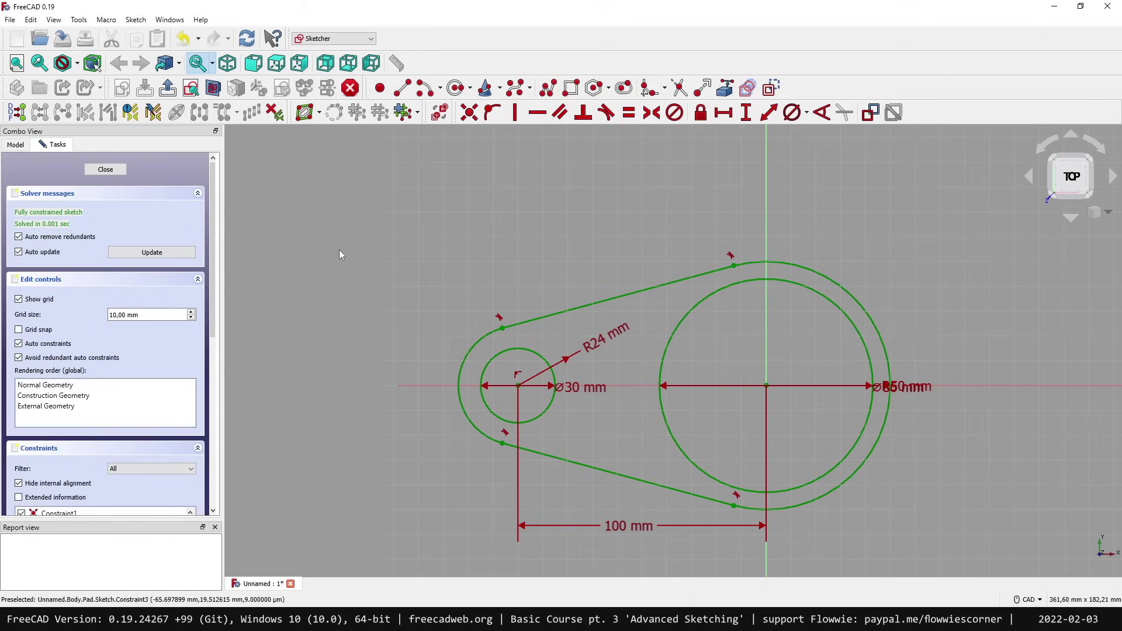
click(703, 90)
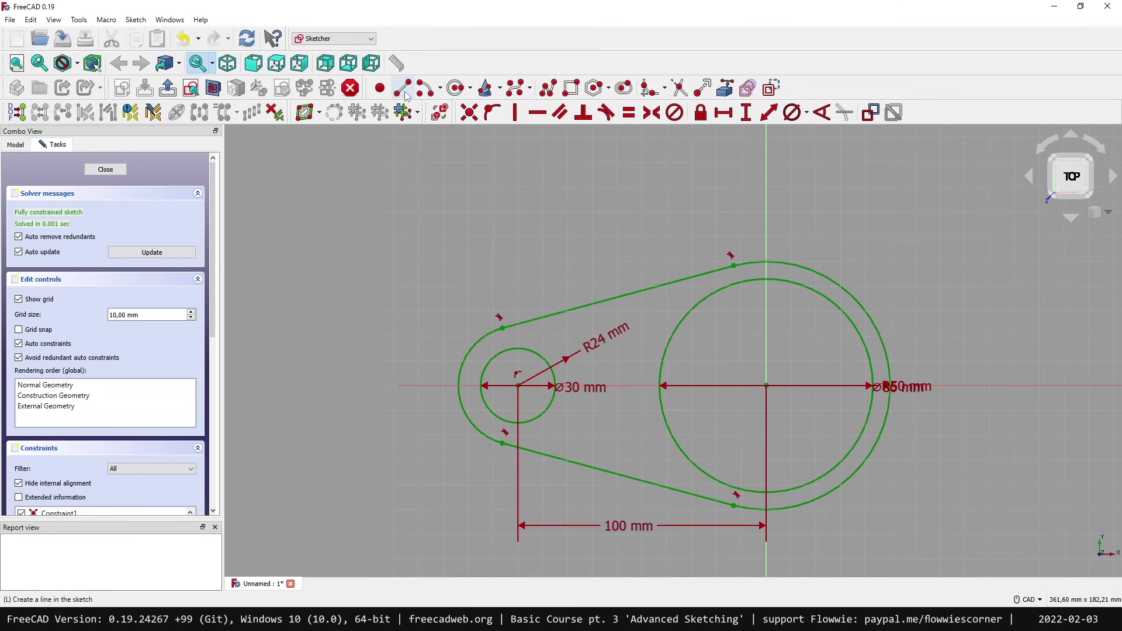
click(592, 248)
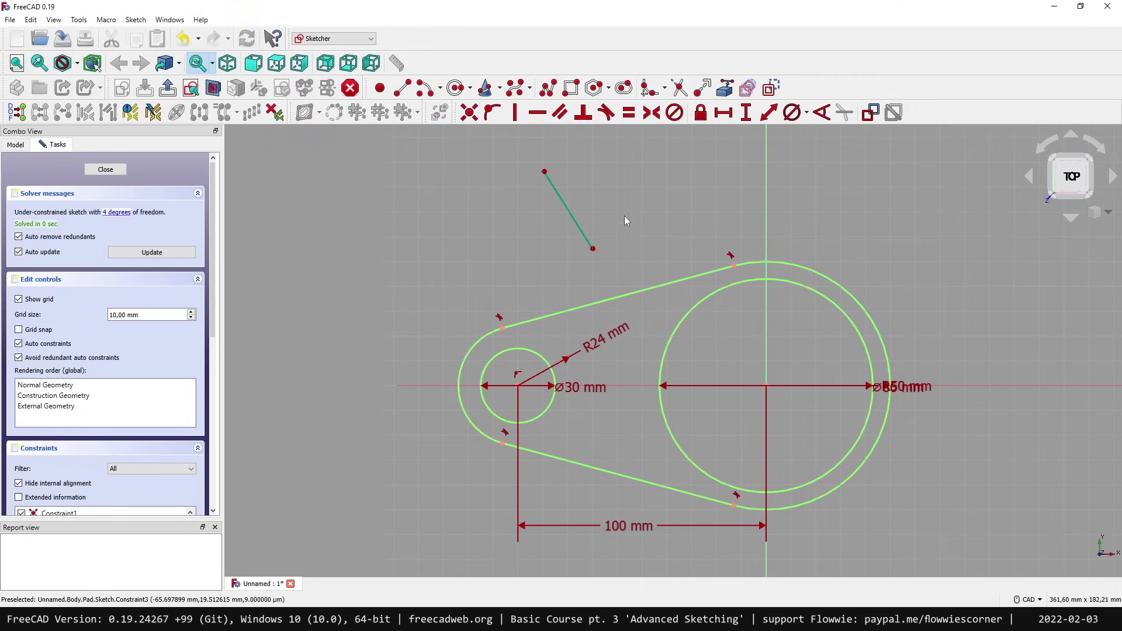
mouse_move(594, 250)
mouse_down()
mouse_move(626, 244)
mouse_move(603, 251)
mouse_up()
click(704, 95)
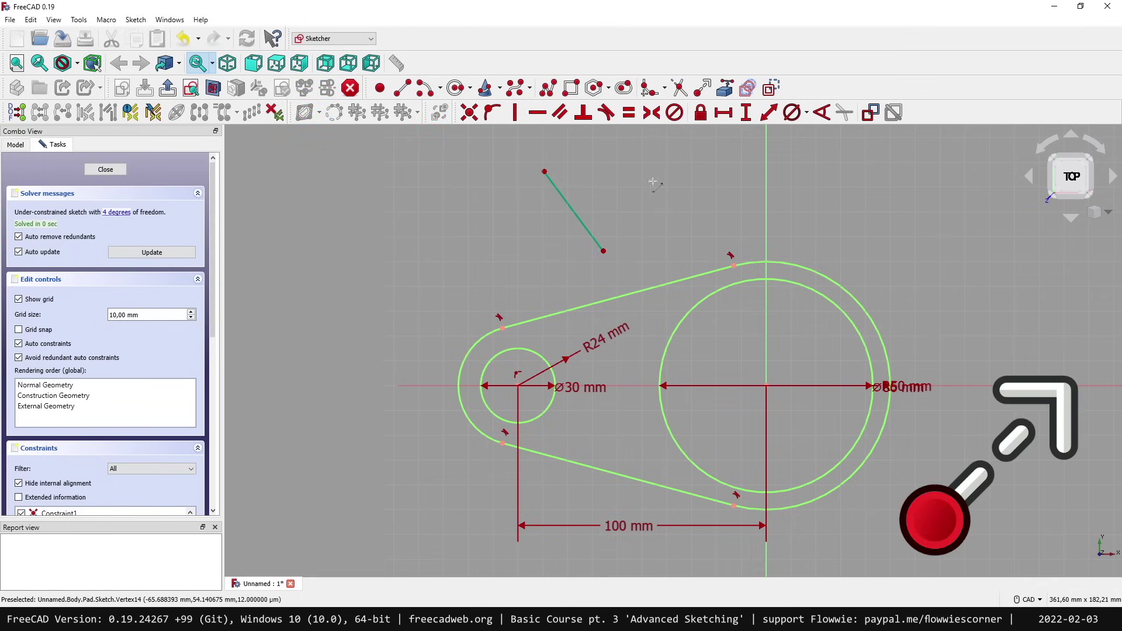
click(602, 250)
click(641, 298)
right_click(637, 276)
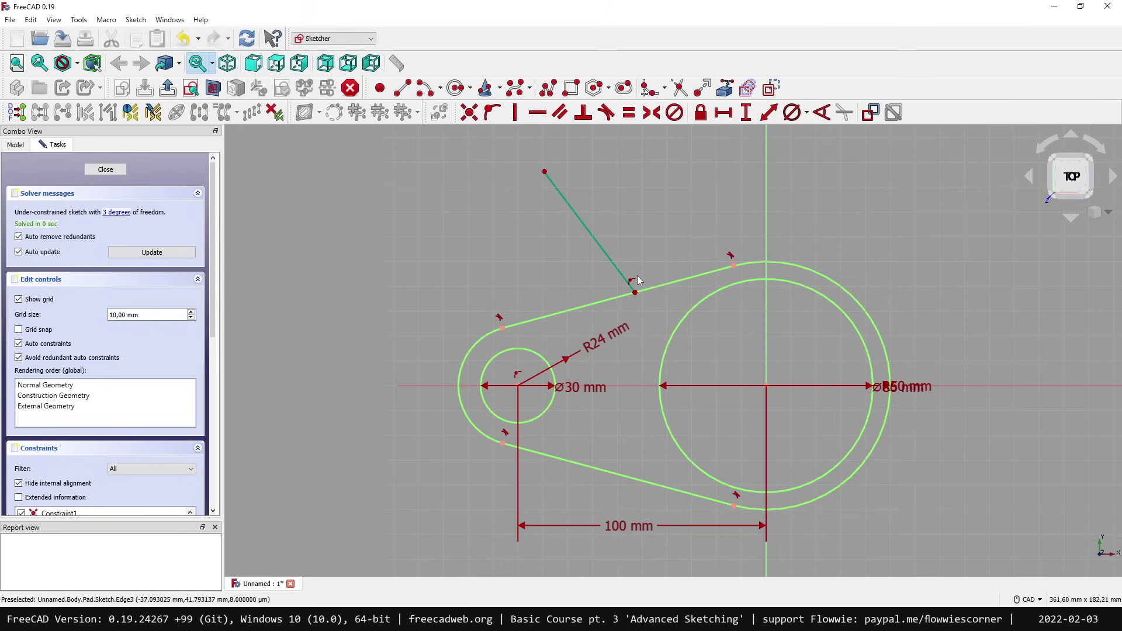
click(600, 252)
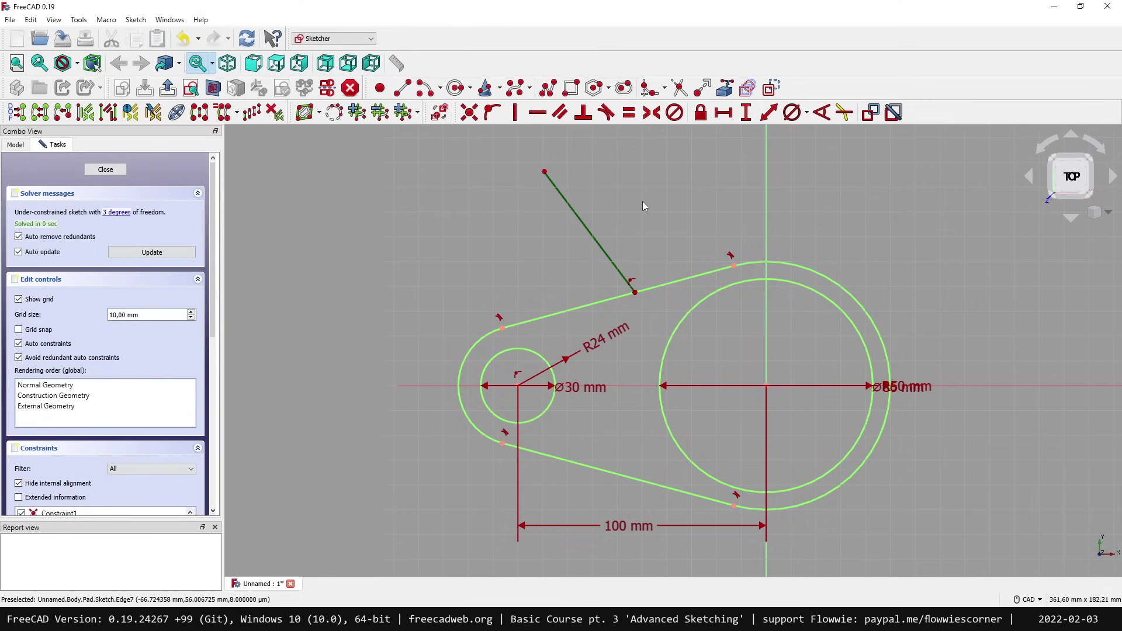
key(Delete)
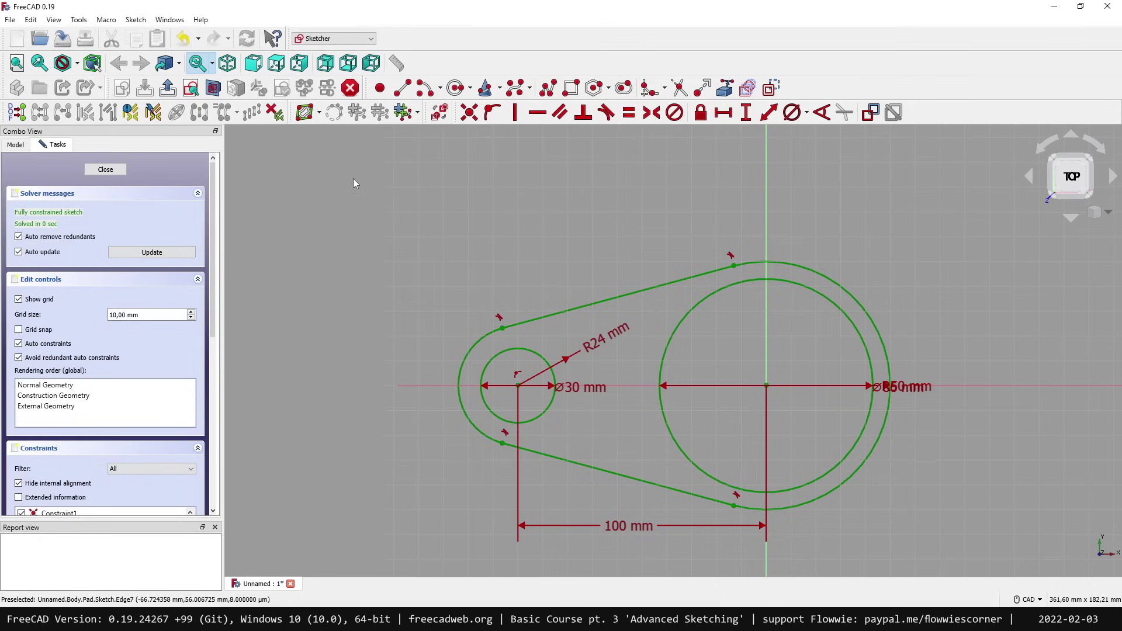
Step: Close the sketch, hide the Pad, show the base Sketch outline, and begin a new sketch
click(105, 170)
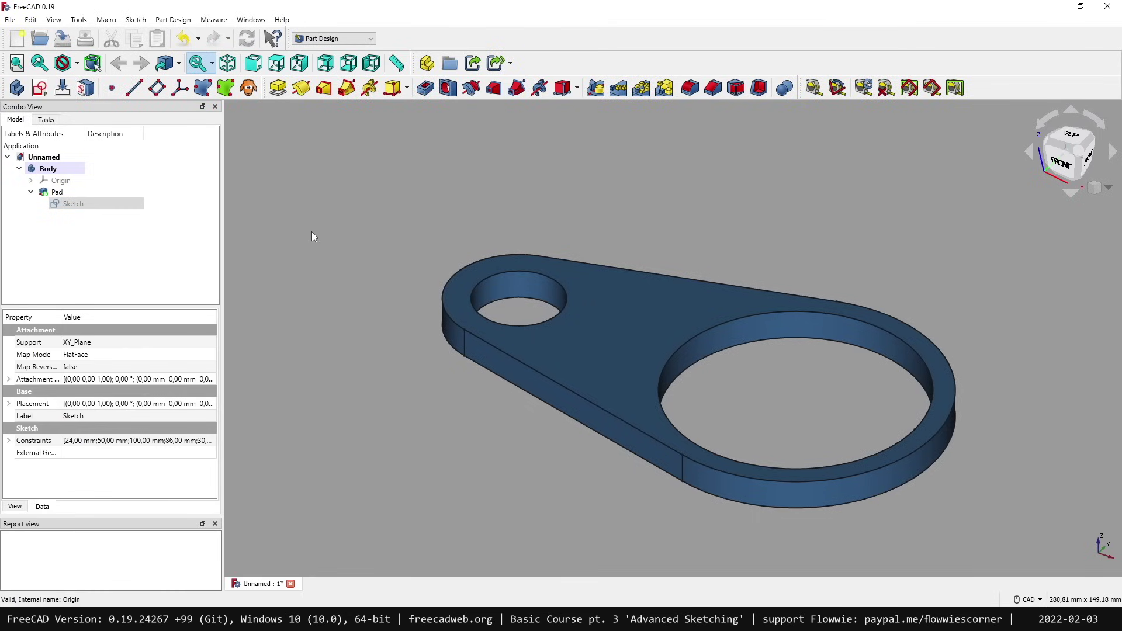
click(105, 193)
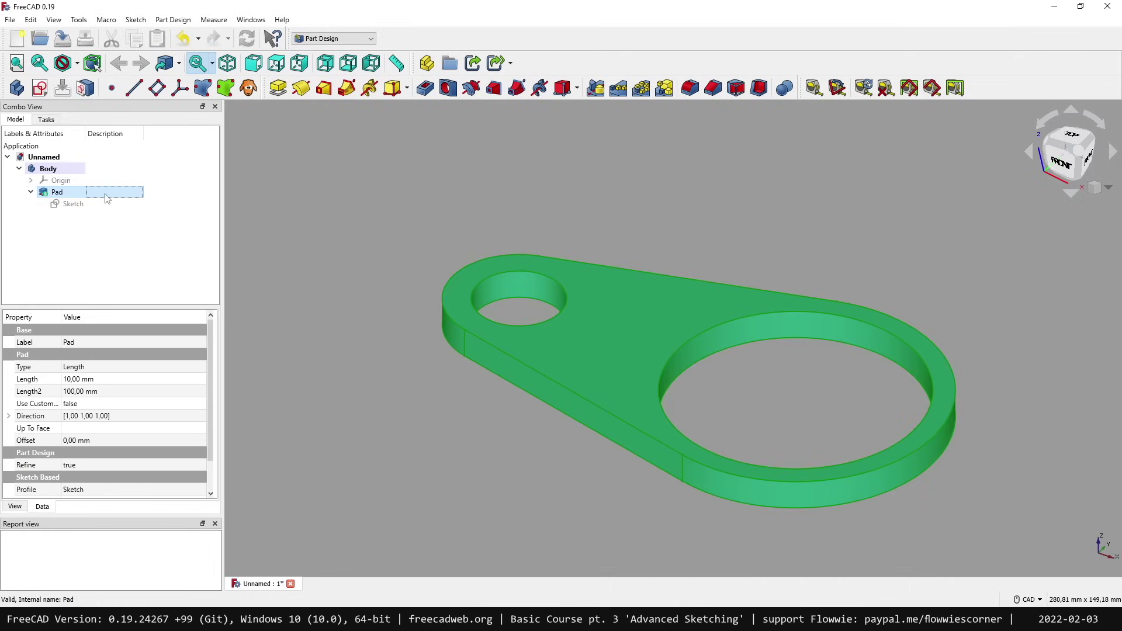
key(space)
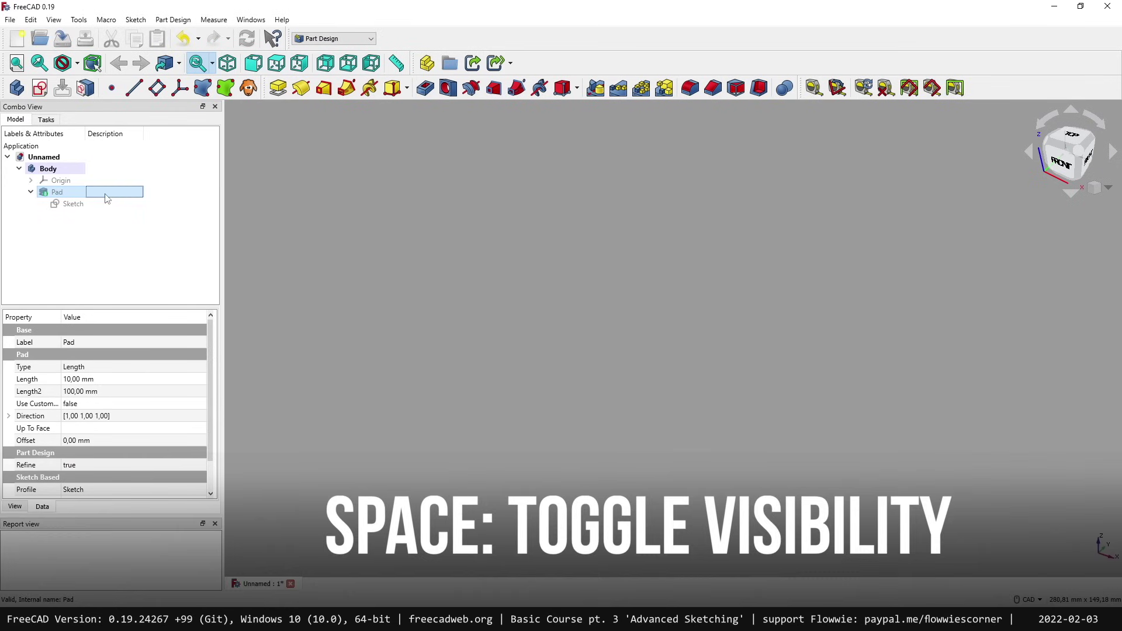
click(96, 206)
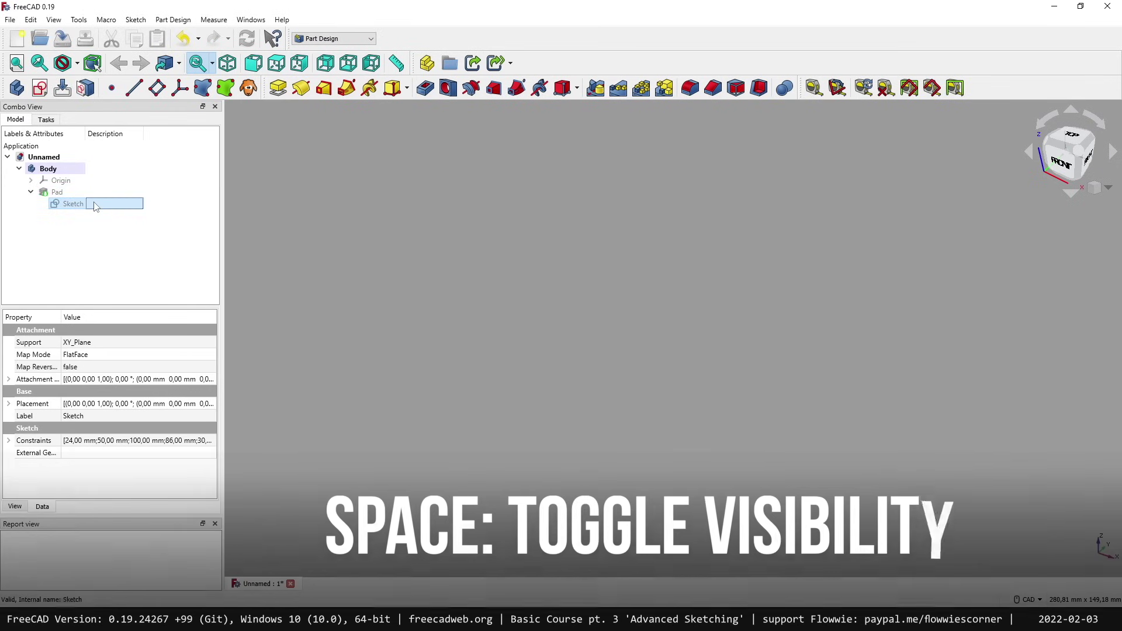
key(space)
click(347, 204)
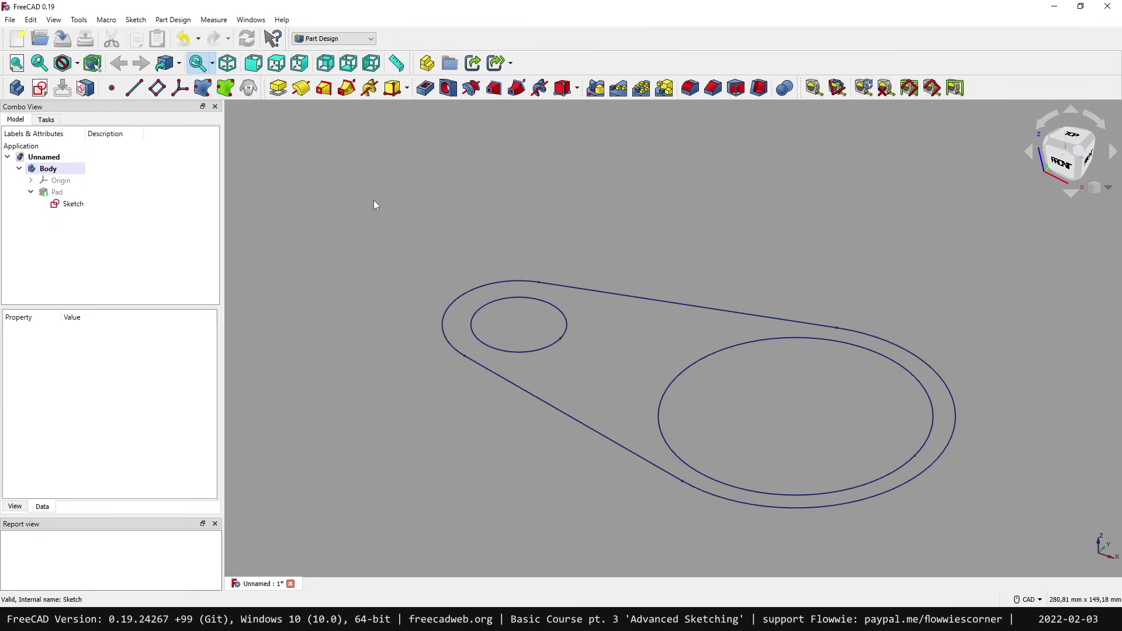
click(39, 88)
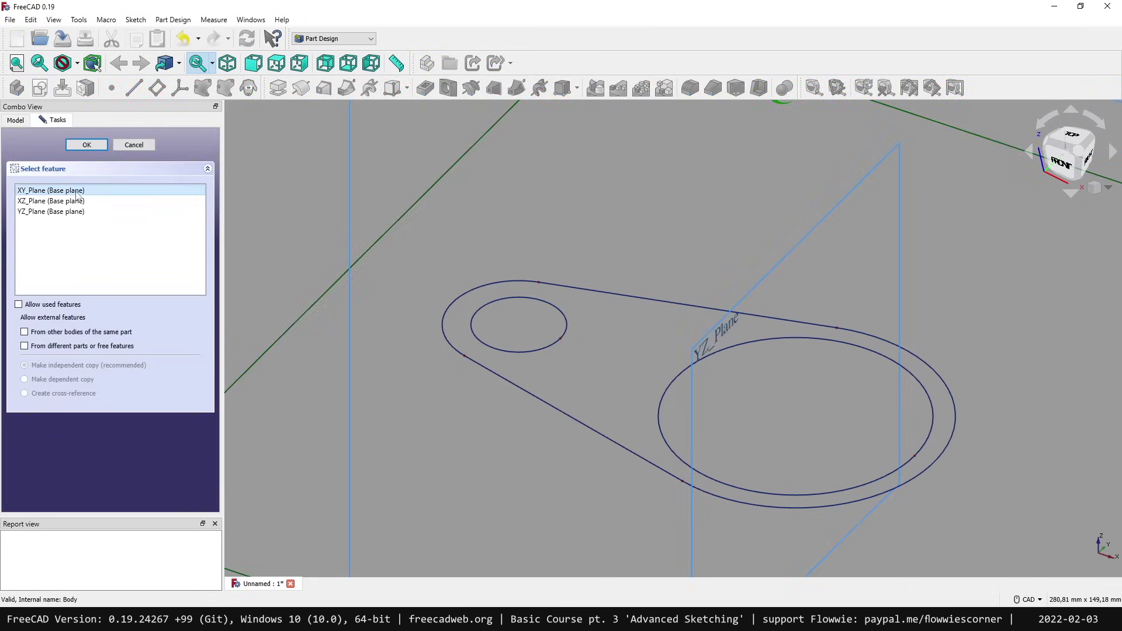
Step: Place the new sketch on XY_Plane and link both tangent lines and both hole circles as external geometry
click(87, 145)
mouse_move(455, 209)
middle_down()
mouse_move(489, 251)
mouse_move(502, 244)
middle_up()
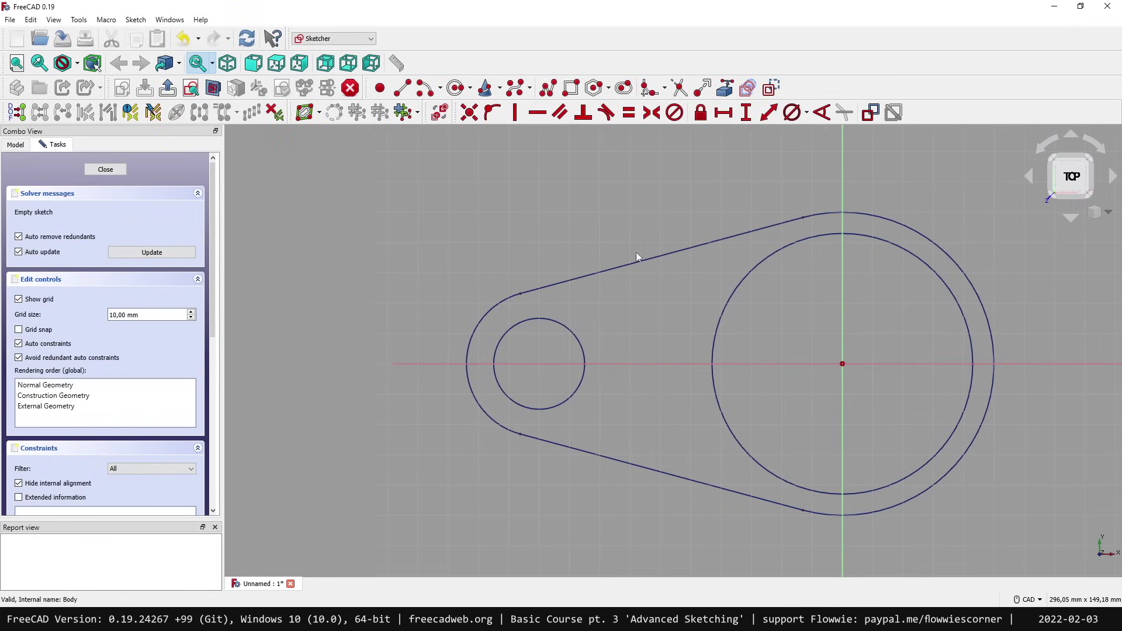
click(725, 89)
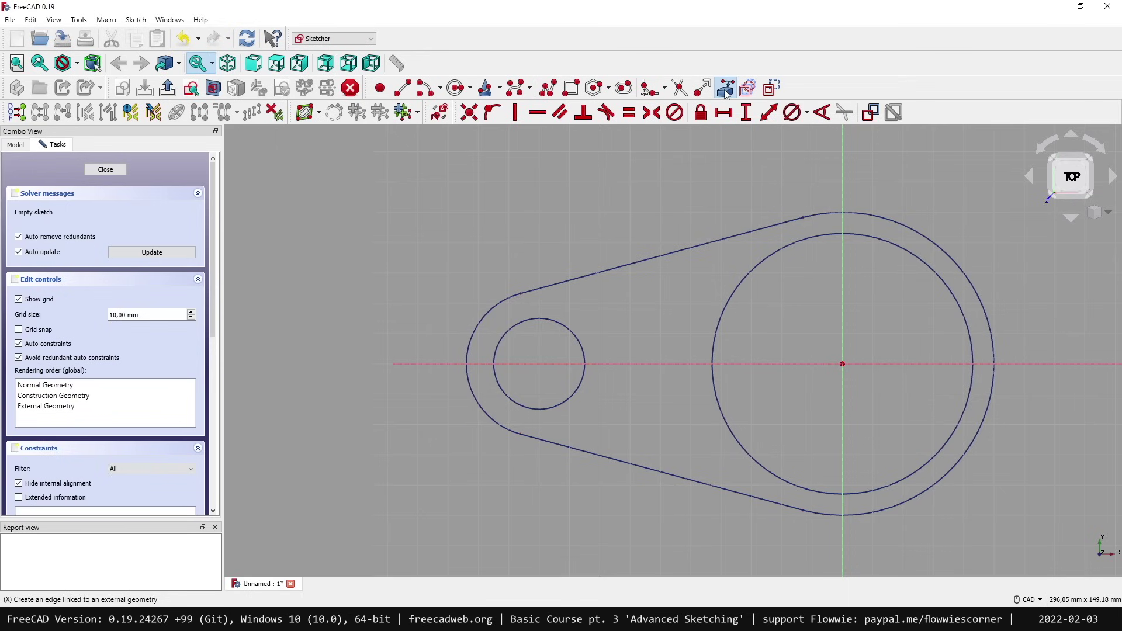
click(660, 256)
click(643, 468)
click(585, 369)
click(709, 369)
right_click(229, 209)
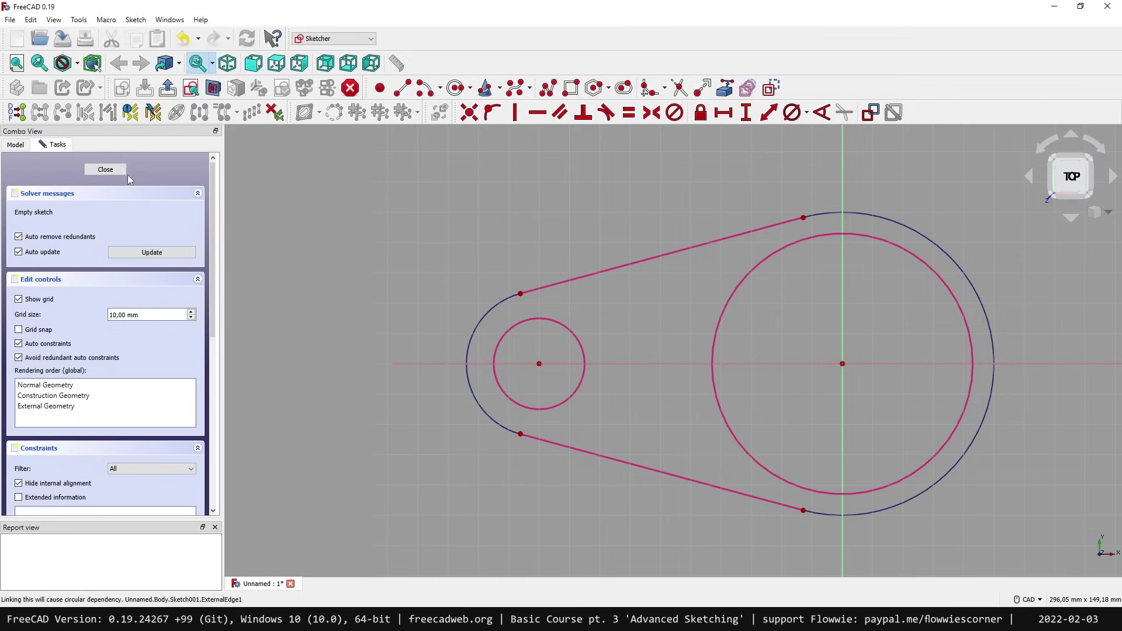
Step: Close Sketch001 and toggle the original Sketch's visibility off and back on
click(114, 168)
click(73, 204)
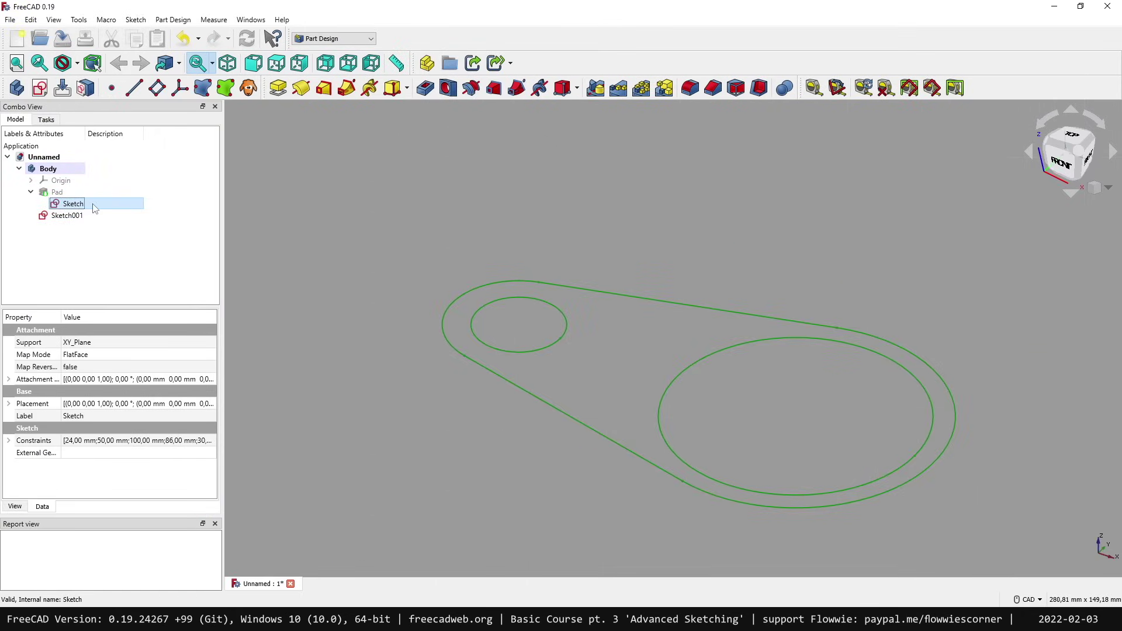
key(space)
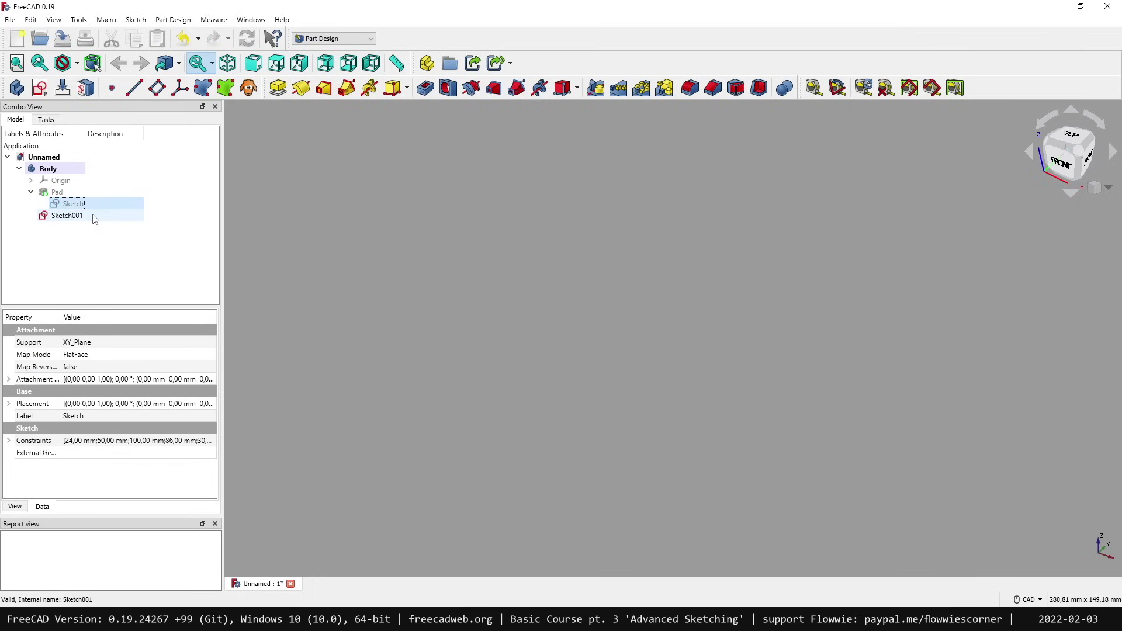
key(space)
Step: Open Sketch001 and draw two slanted lines just inside the upper and lower belt lines
double_click(67, 215)
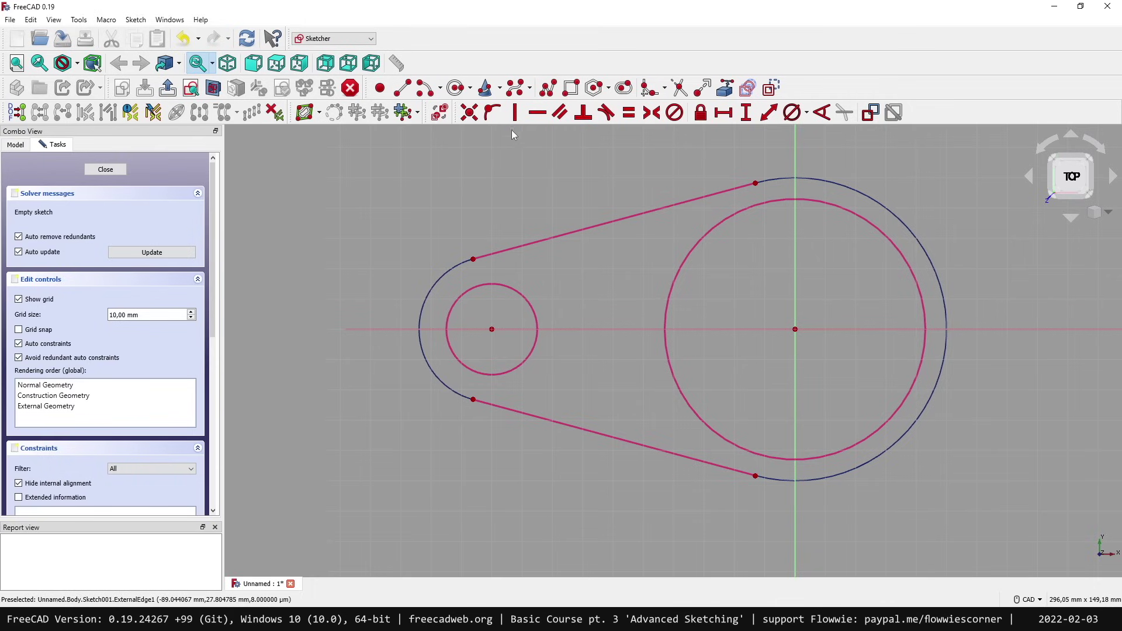
click(548, 89)
click(554, 283)
click(654, 258)
right_click(654, 258)
click(555, 388)
click(659, 412)
right_click(659, 412)
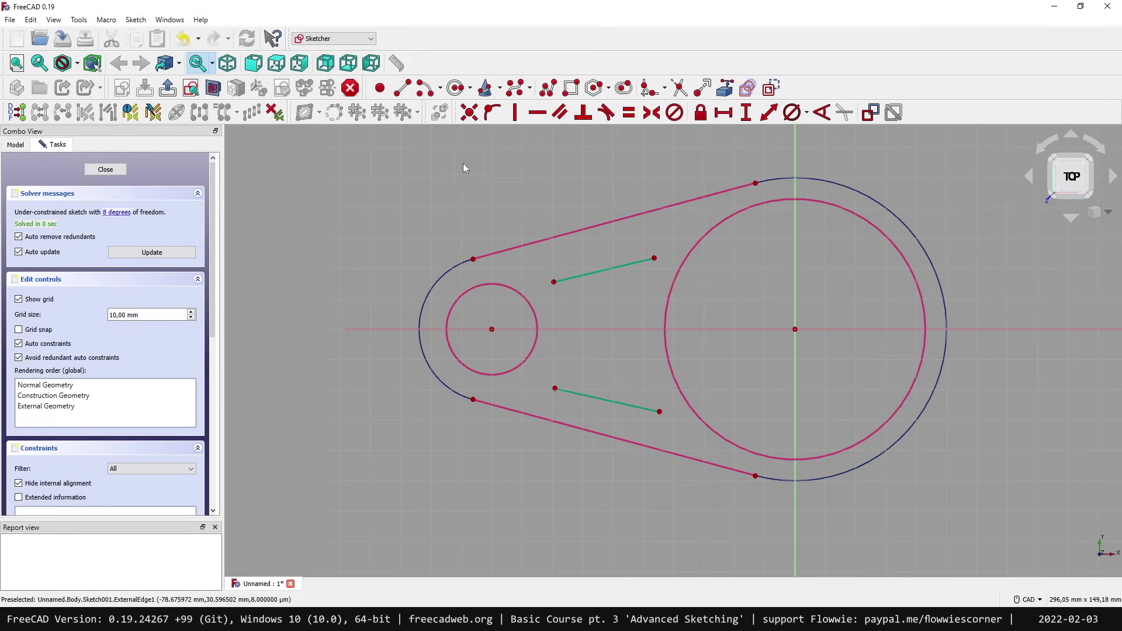
Step: Join the line ends on both sides with 3-point arcs, undoing one misplaced arc
click(440, 88)
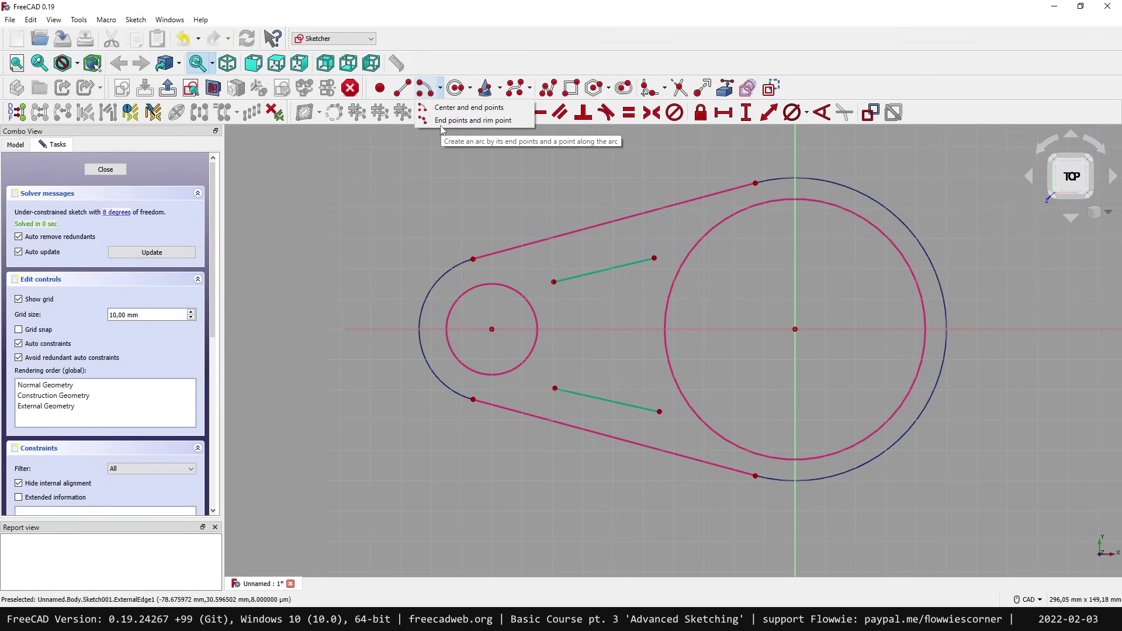
click(472, 121)
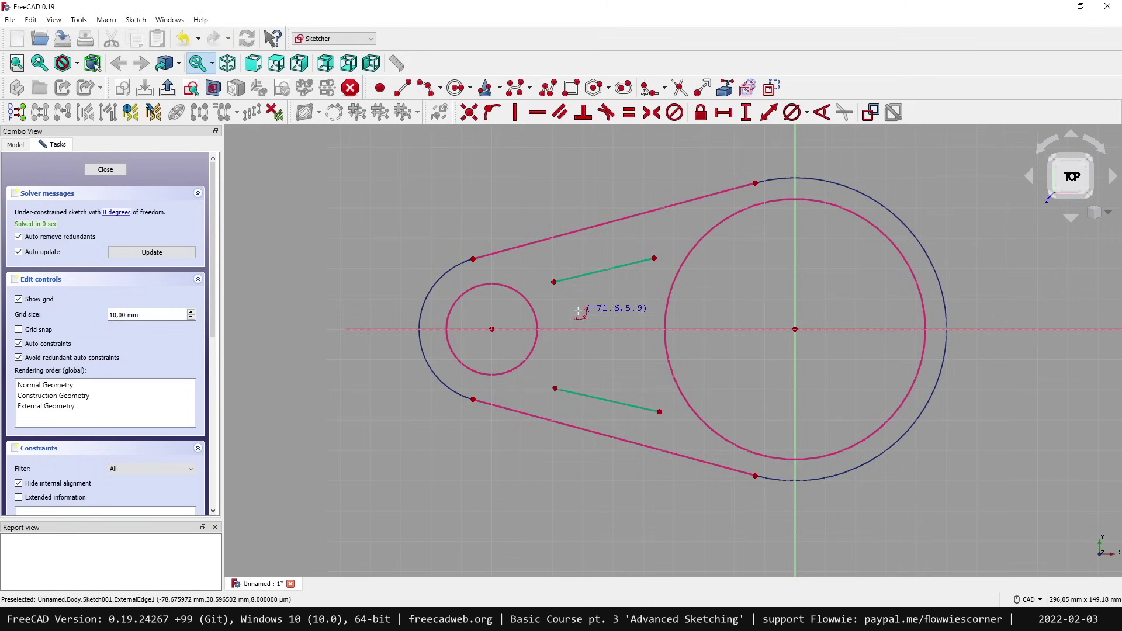
click(554, 283)
click(555, 389)
click(569, 330)
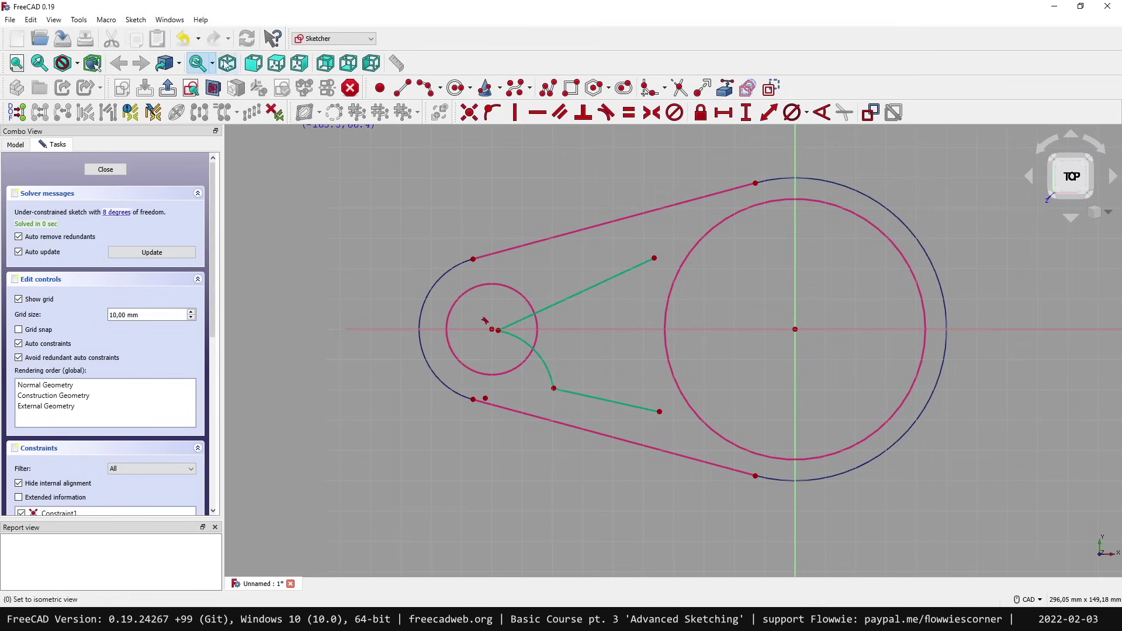
click(183, 47)
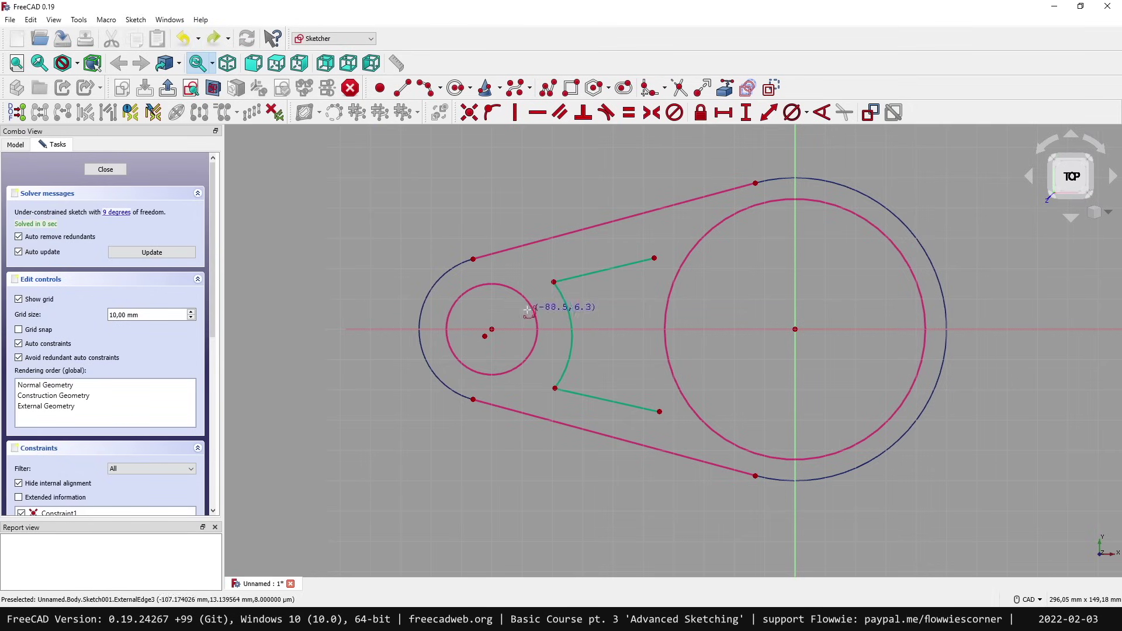
click(654, 257)
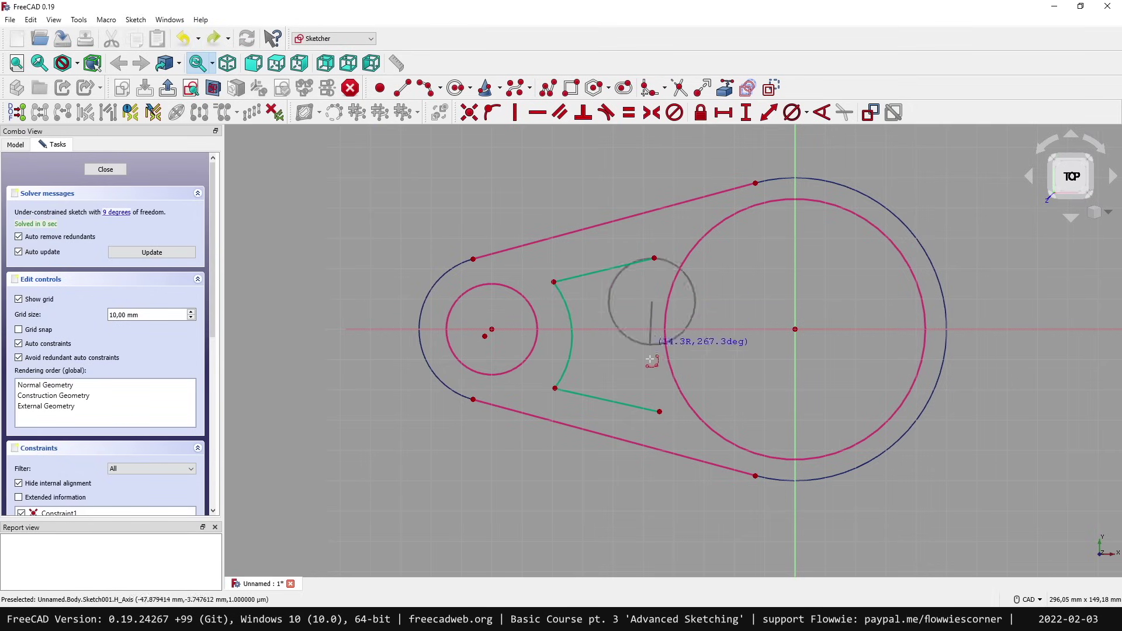
click(659, 411)
click(632, 359)
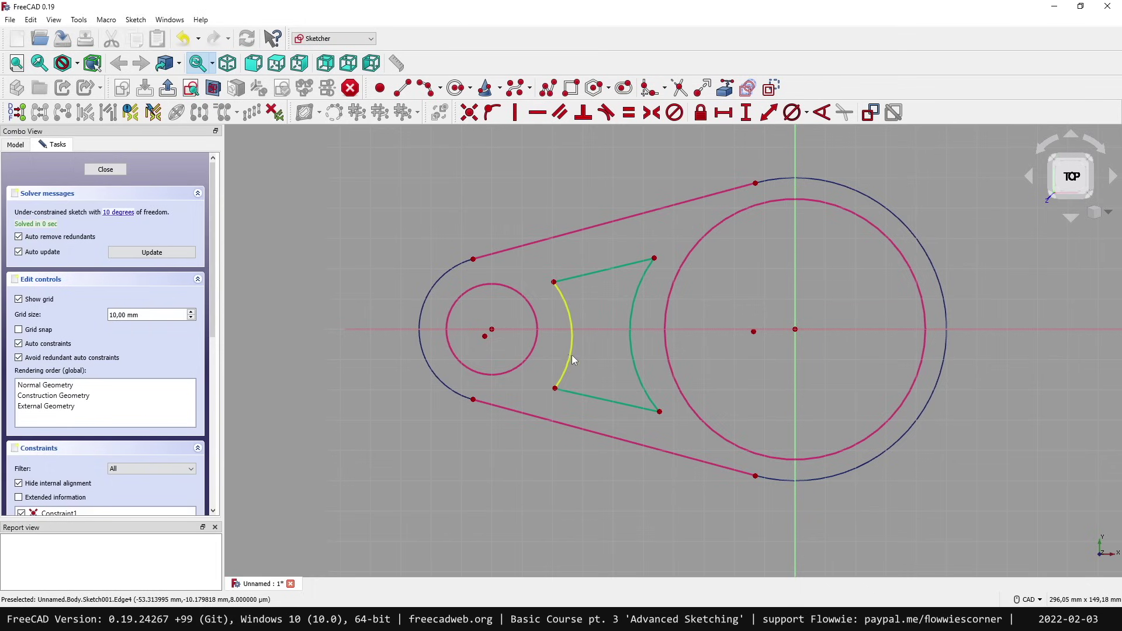
Step: Make the left and right arc centres coincide with the small and large hole centres
click(485, 336)
click(492, 330)
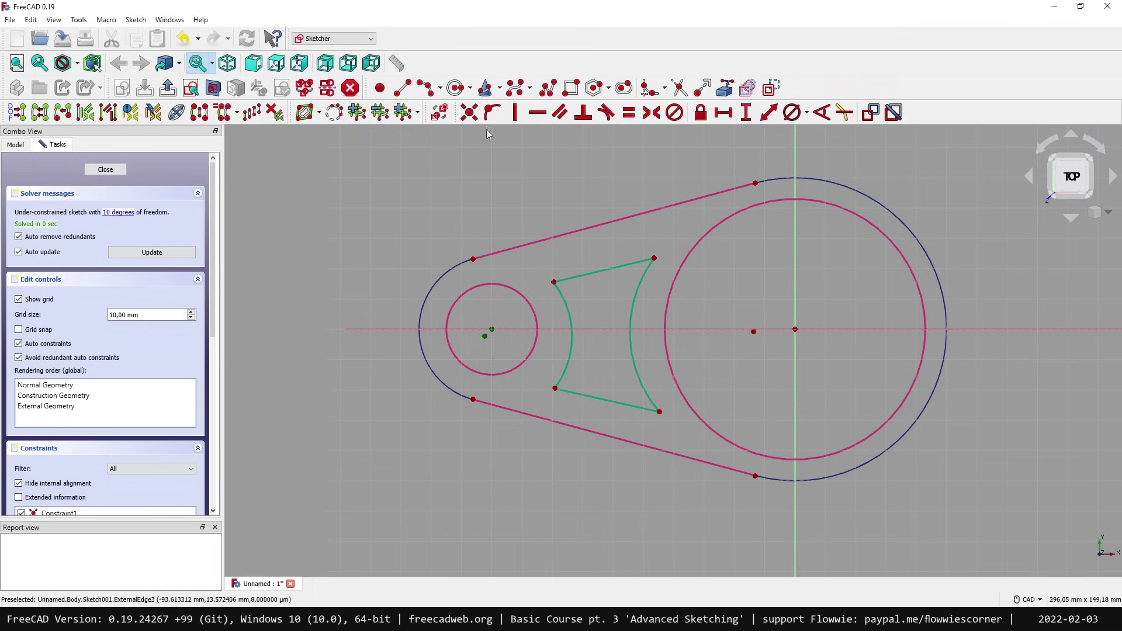
click(469, 113)
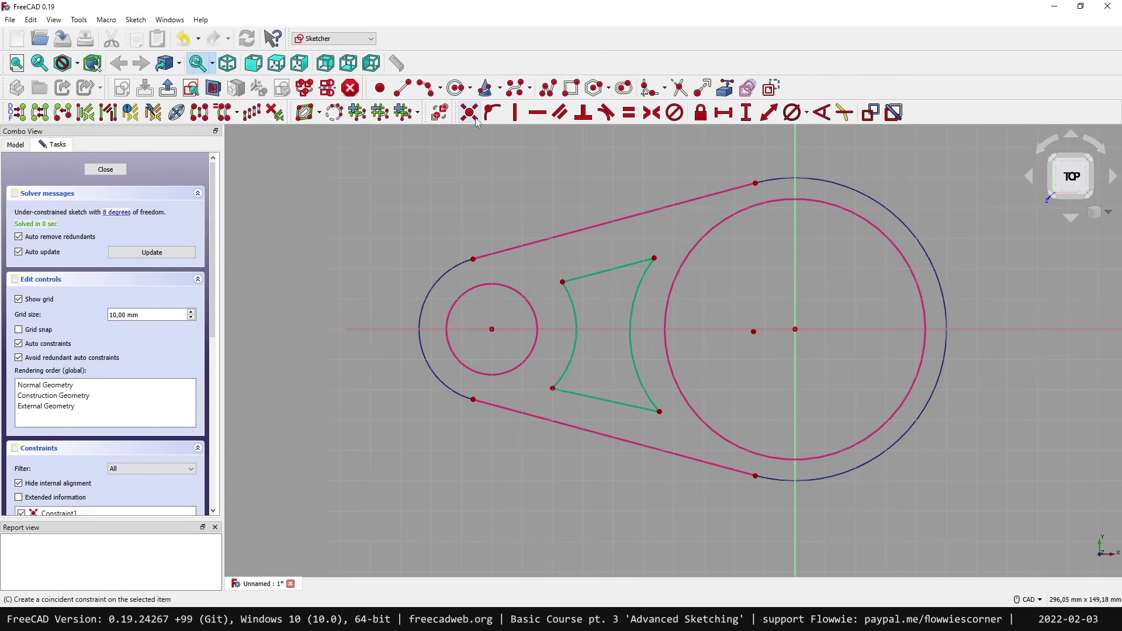
click(753, 331)
click(794, 331)
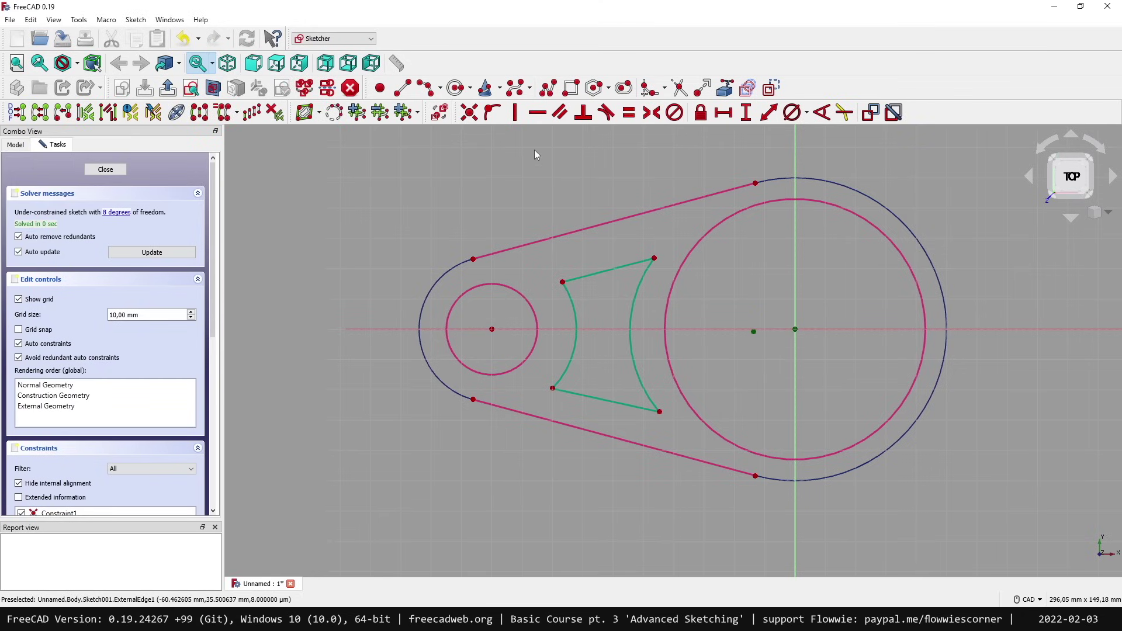
click(469, 112)
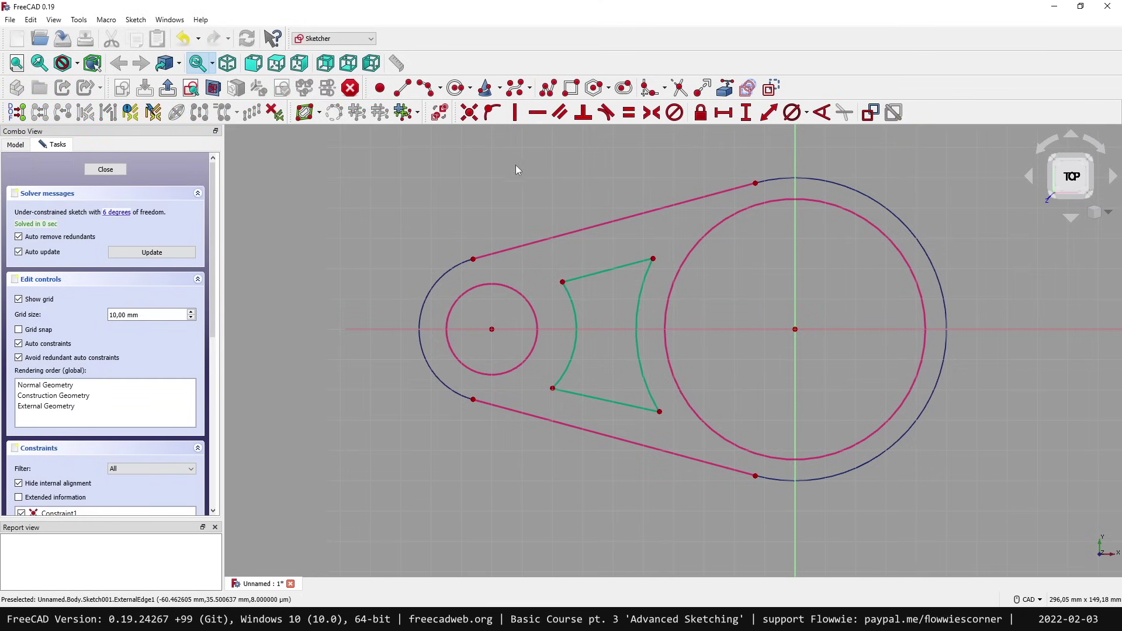
Step: Make the pocket's top and bottom edges parallel to the upper and lower belt lines
click(600, 269)
click(609, 224)
click(559, 112)
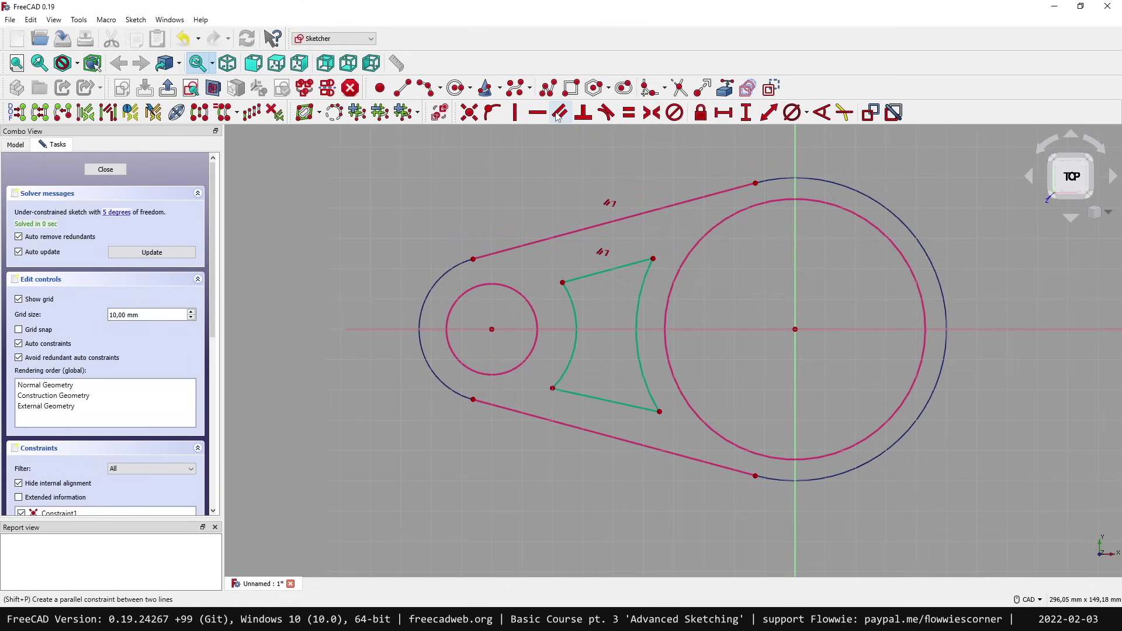
click(611, 401)
click(608, 437)
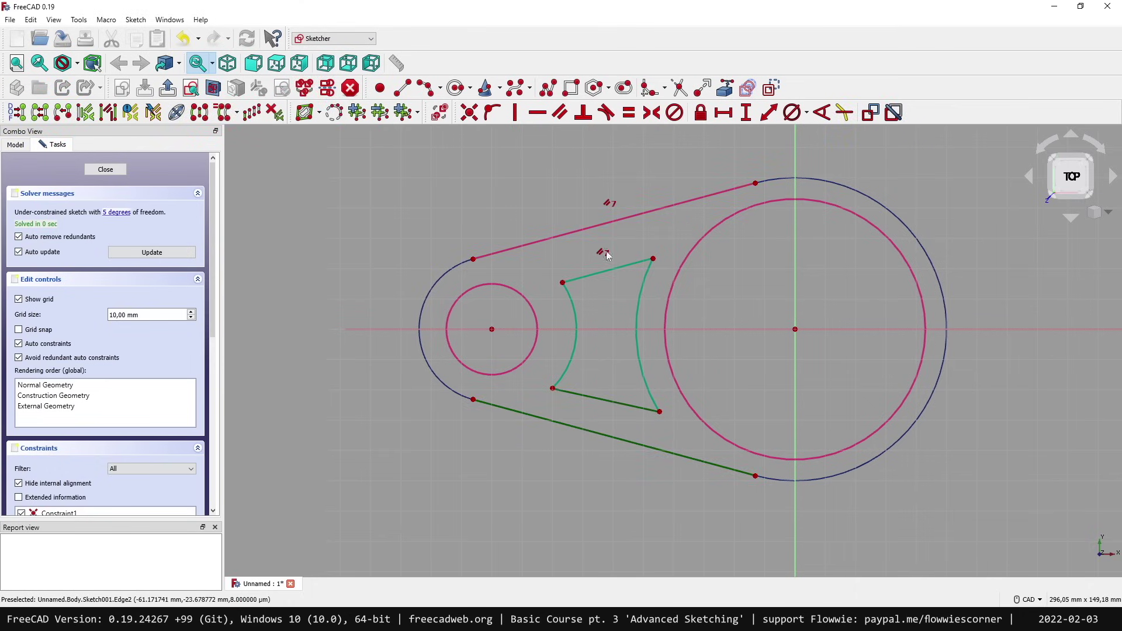
click(560, 114)
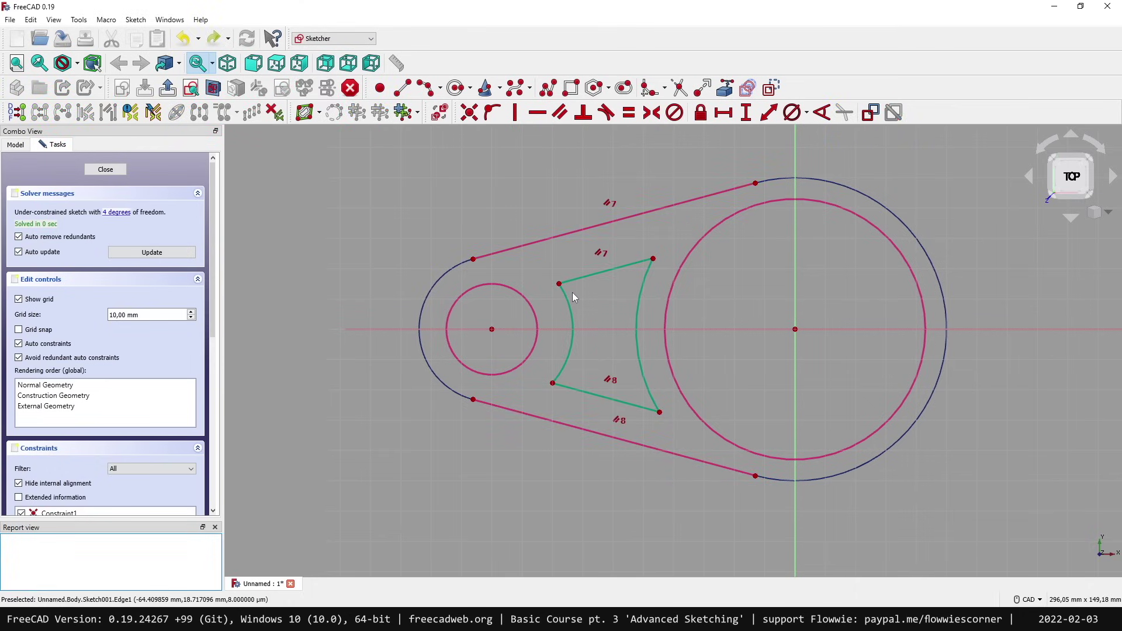
Step: Give the right arc a 52 mm radius and the left arc a 26 mm radius
click(806, 114)
click(825, 133)
click(643, 304)
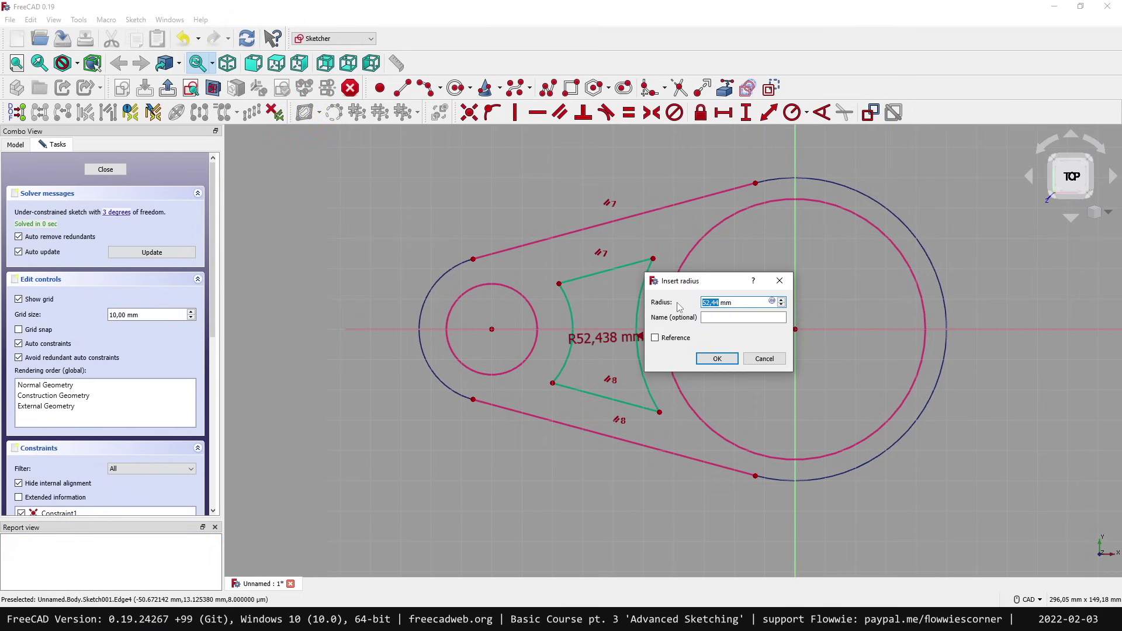
text(52)
key(Return)
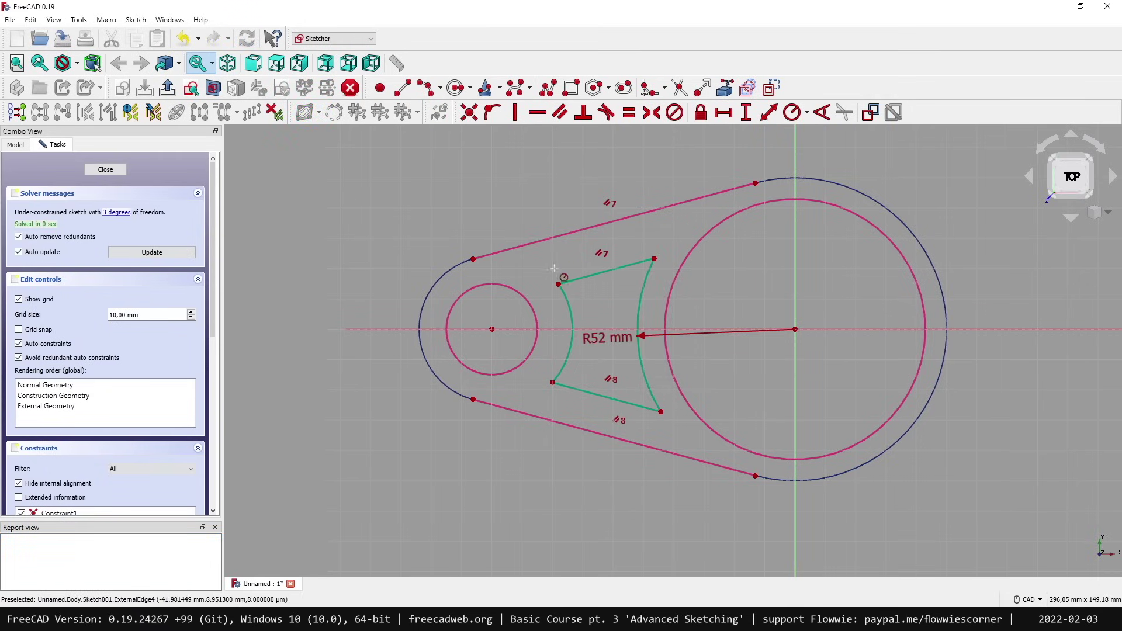
click(572, 325)
text(26)
key(Return)
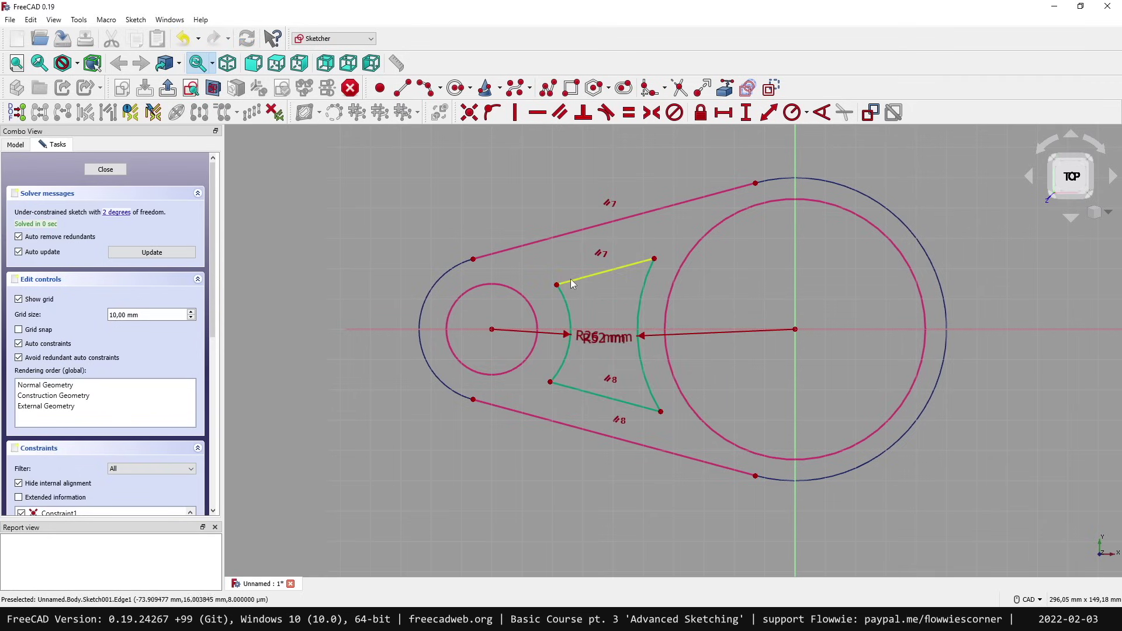
Step: Set the top-left and bottom-left corners 15 mm from the upper and lower belt lines
mouse_move(558, 285)
mouse_down()
mouse_move(543, 280)
mouse_move(573, 294)
mouse_move(568, 245)
mouse_move(591, 271)
mouse_move(588, 259)
mouse_up()
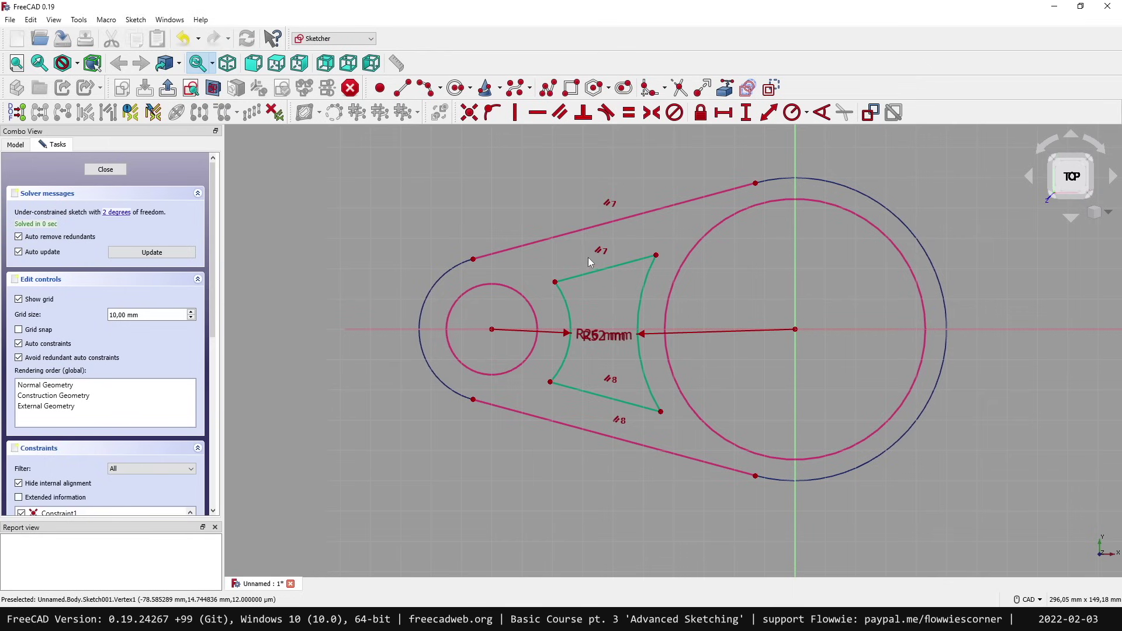
click(556, 281)
click(533, 244)
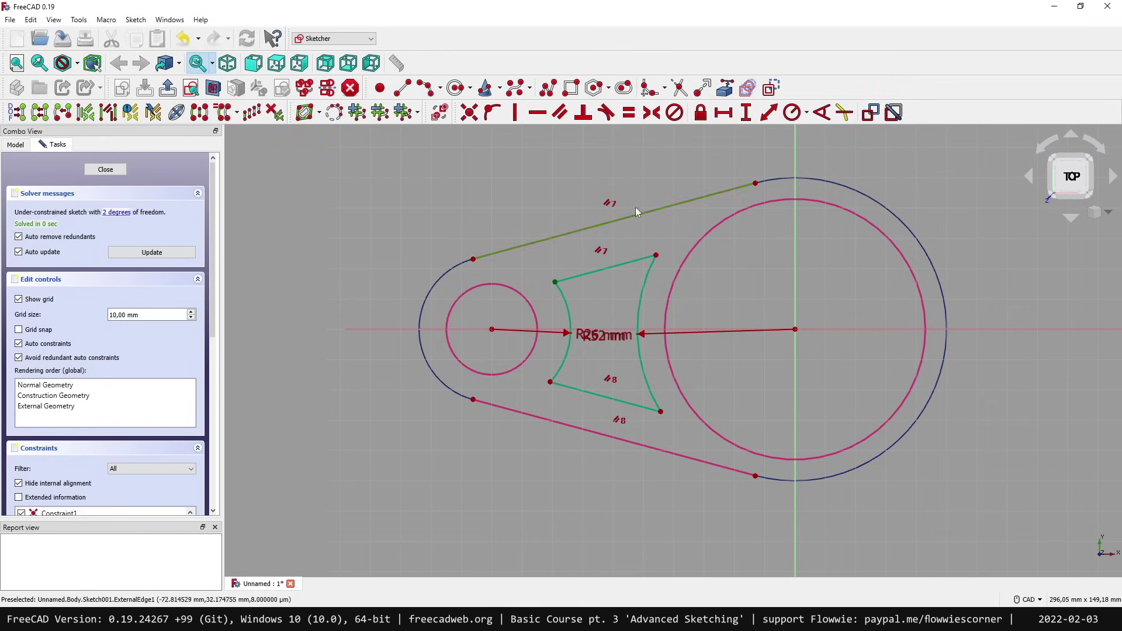
click(769, 113)
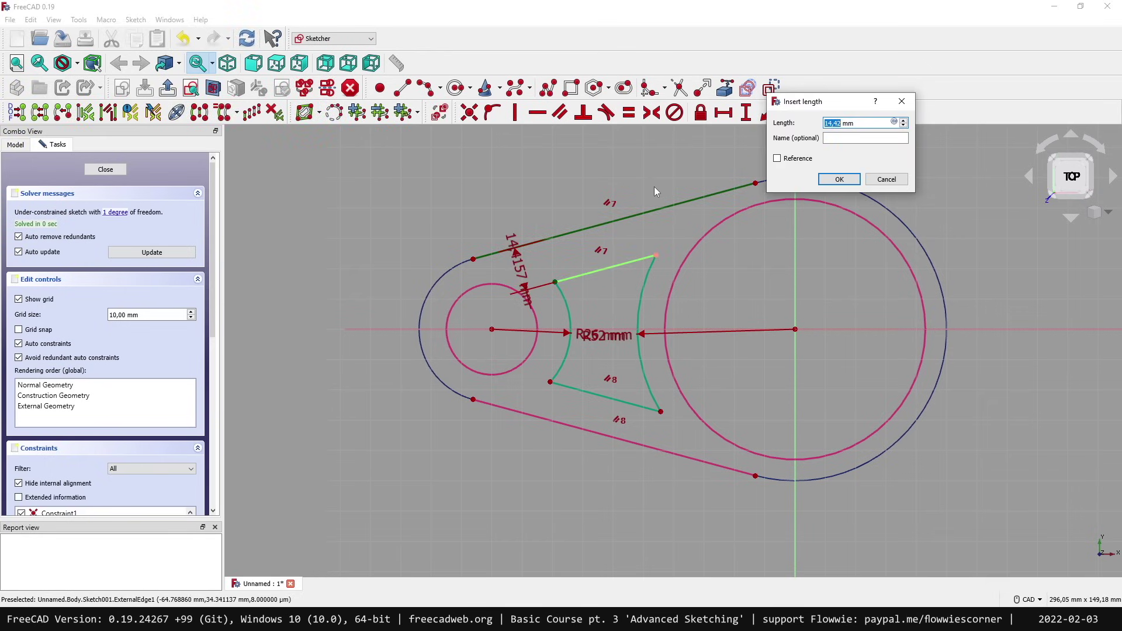
text(15)
key(Return)
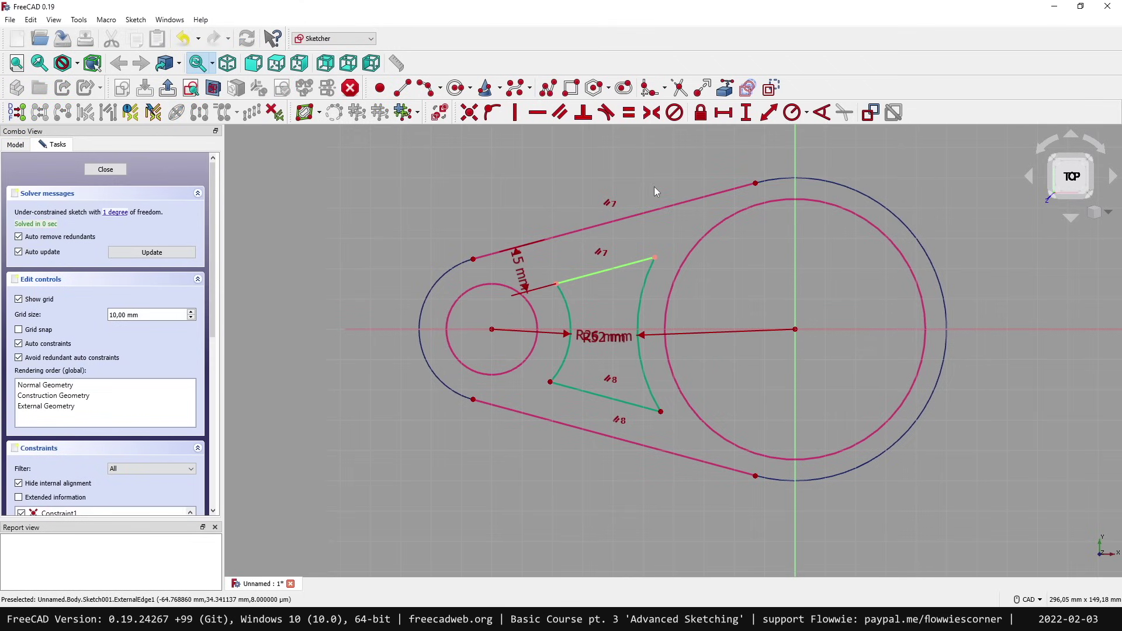
click(549, 381)
click(552, 421)
click(769, 113)
text(15)
key(Return)
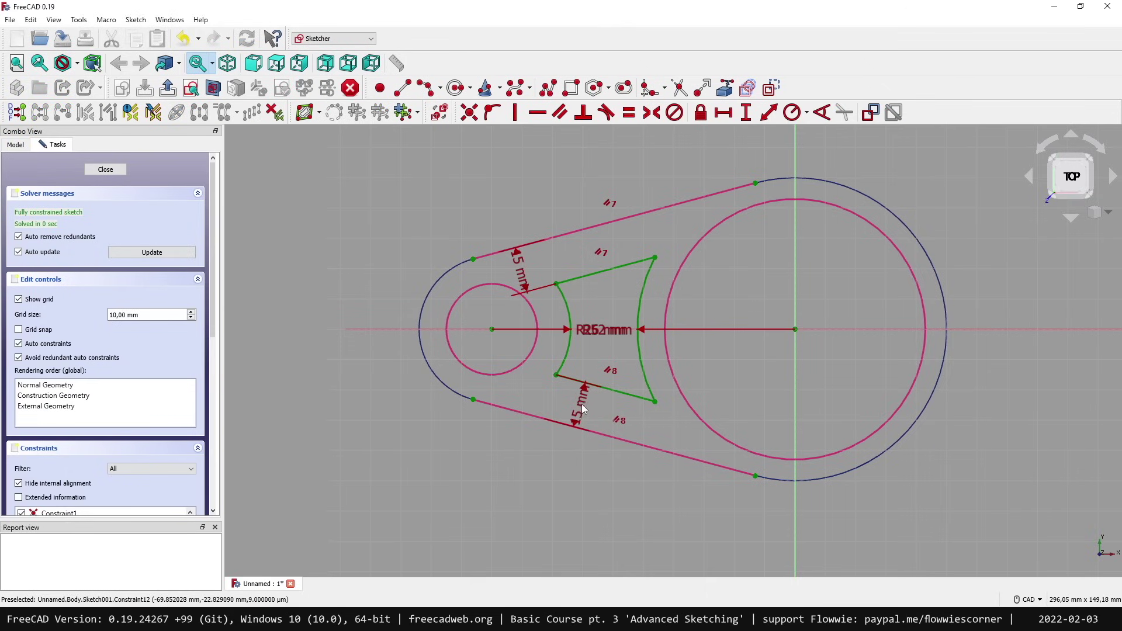
Step: Drag the lower 15 mm, R26 mm and R52 mm dimensions clear of the sketch
drag(581, 405, 546, 494)
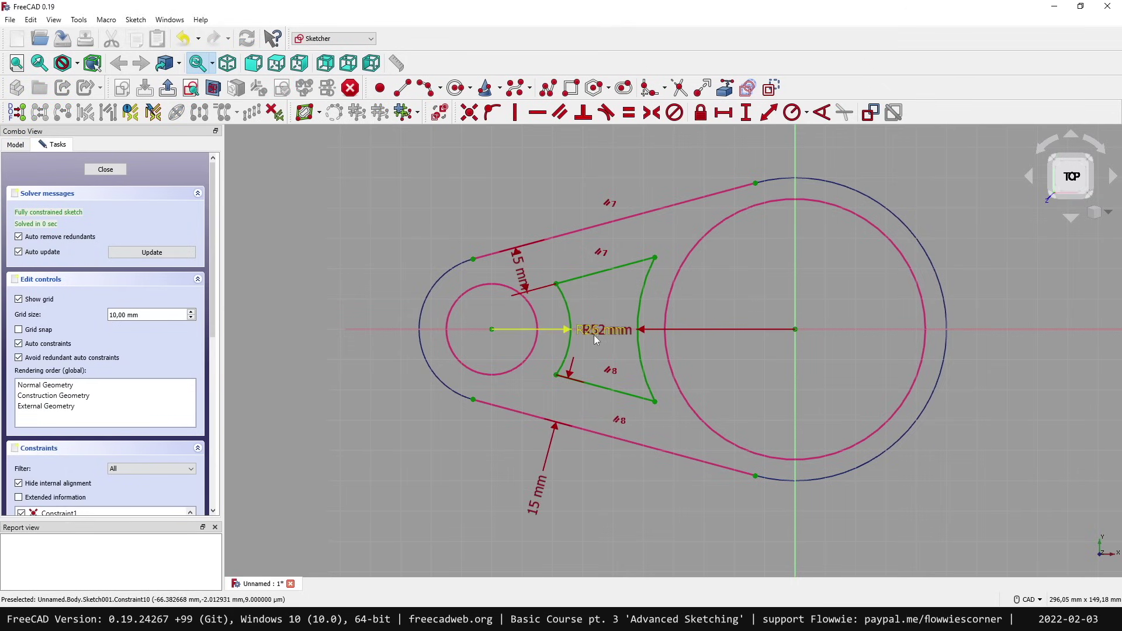
drag(595, 341, 426, 225)
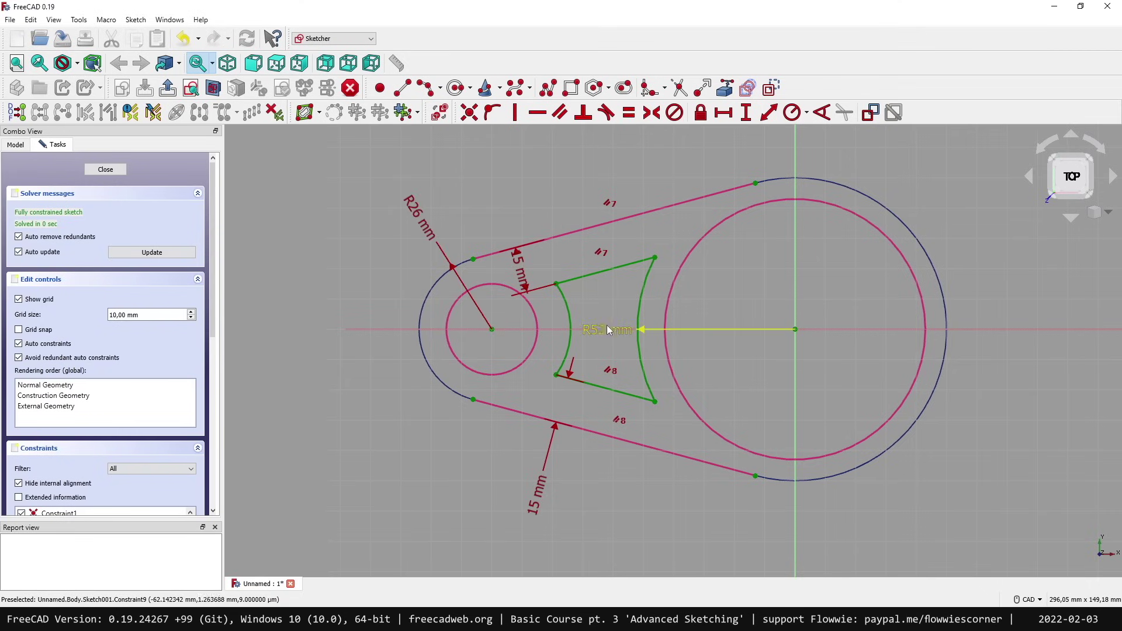
drag(605, 327, 652, 482)
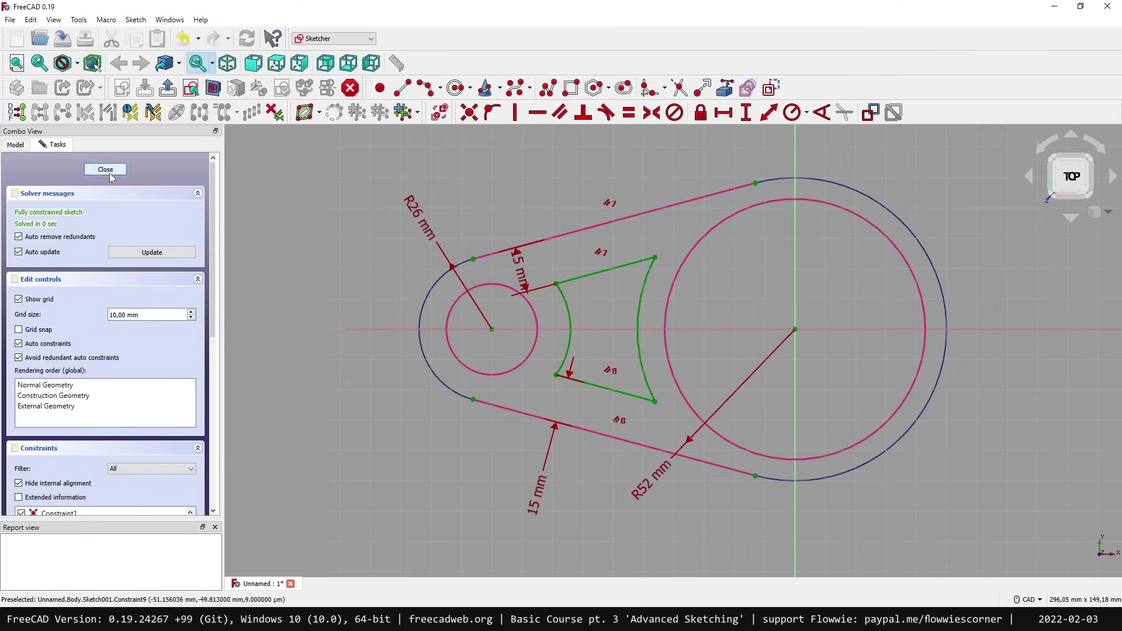
Step: Close Sketch001, show the Pad again, and select Sketch001
click(110, 173)
click(353, 293)
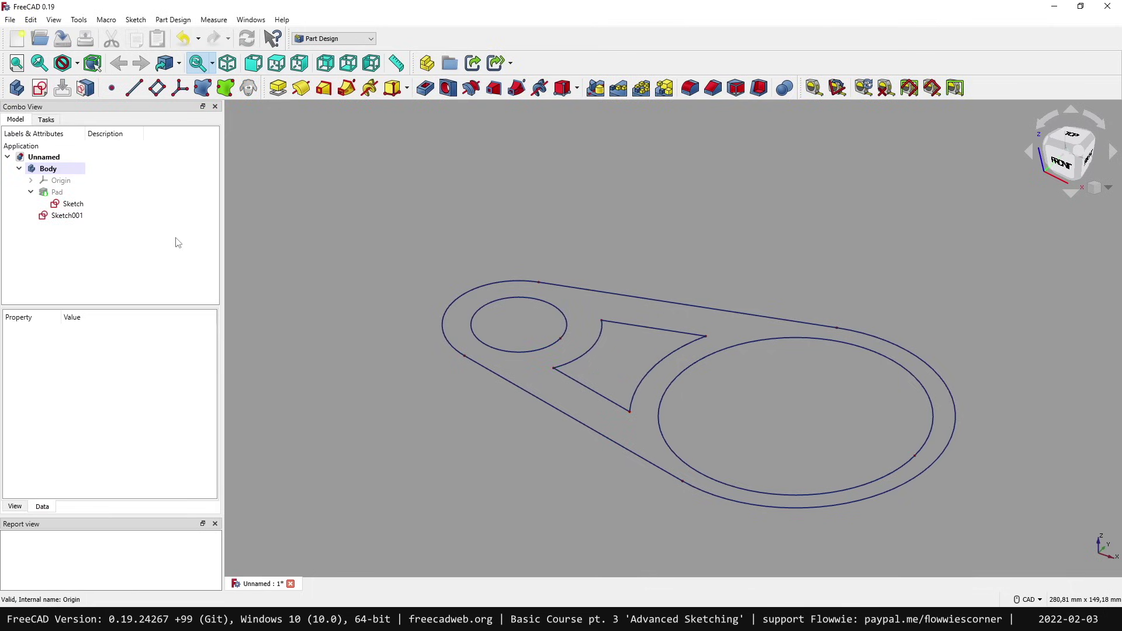
click(113, 205)
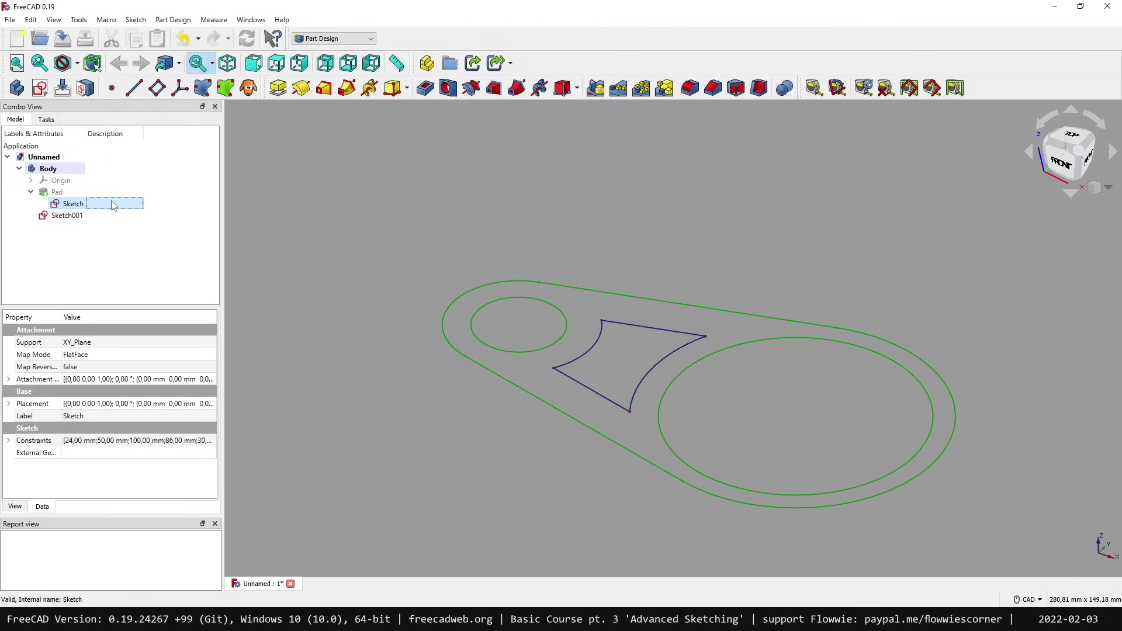
click(67, 216)
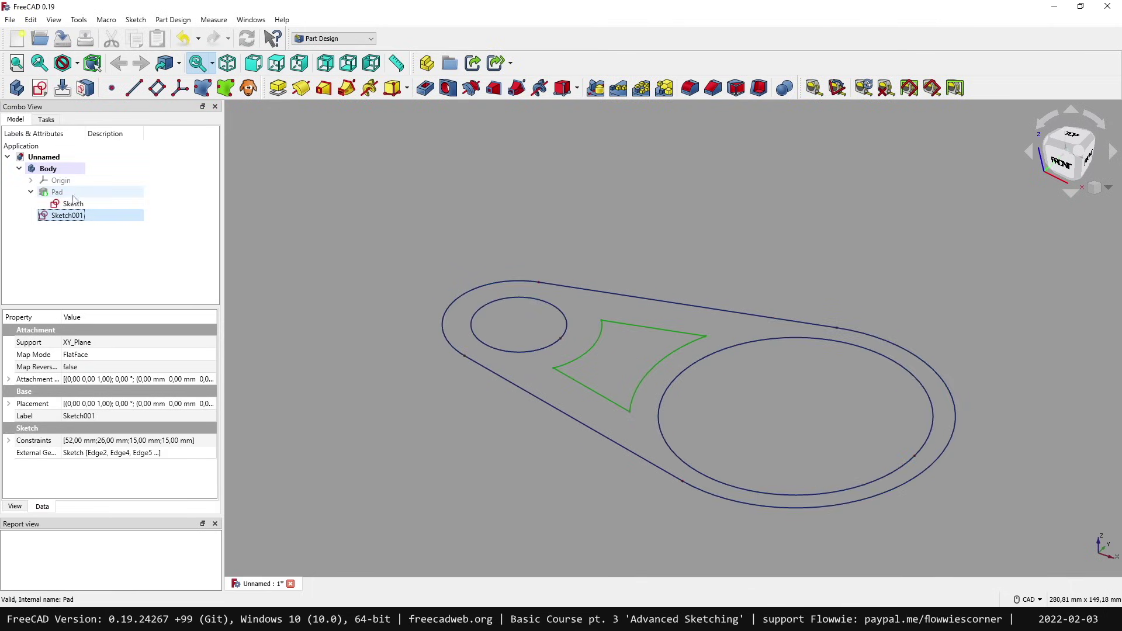
click(75, 195)
key(space)
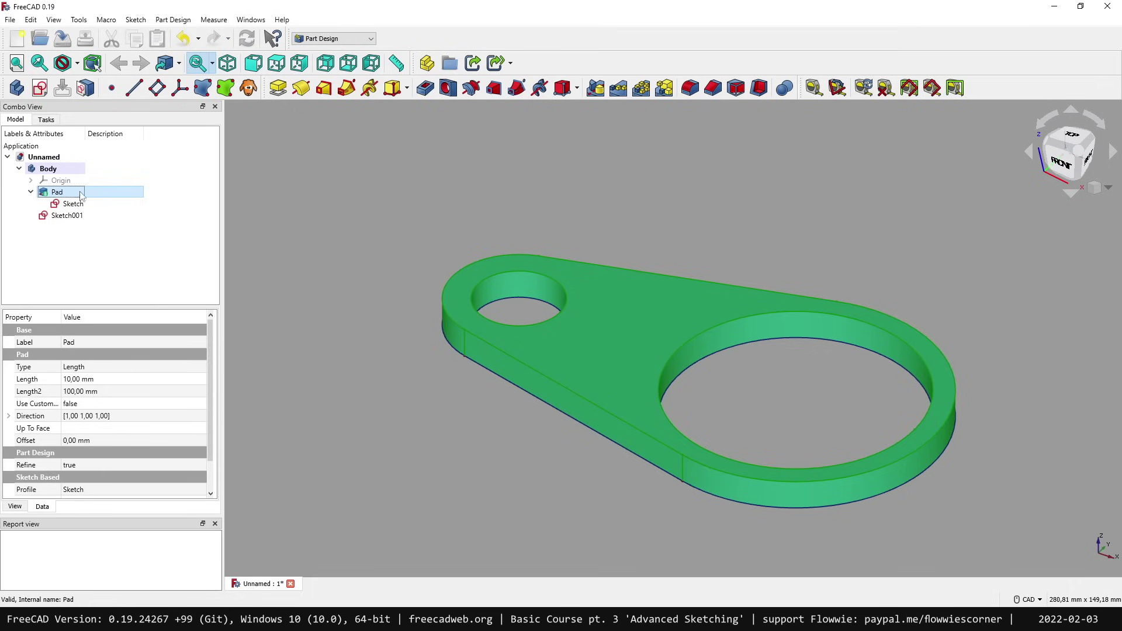
click(112, 226)
click(108, 217)
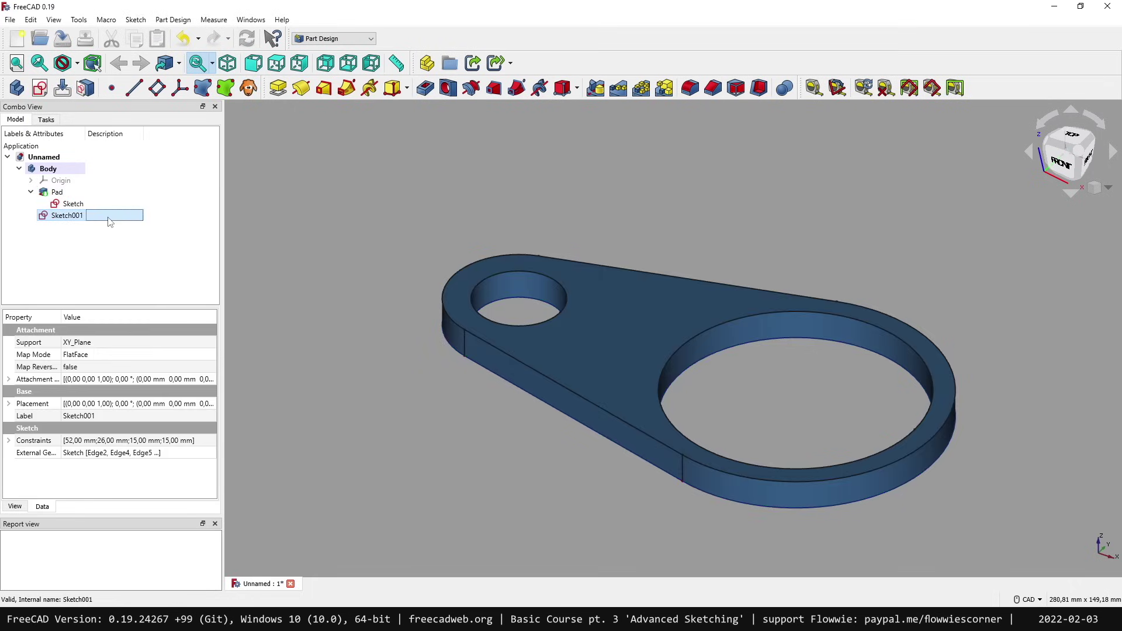
Step: Pocket Sketch001 reversed with type Through all
click(424, 88)
click(37, 236)
click(149, 189)
click(140, 208)
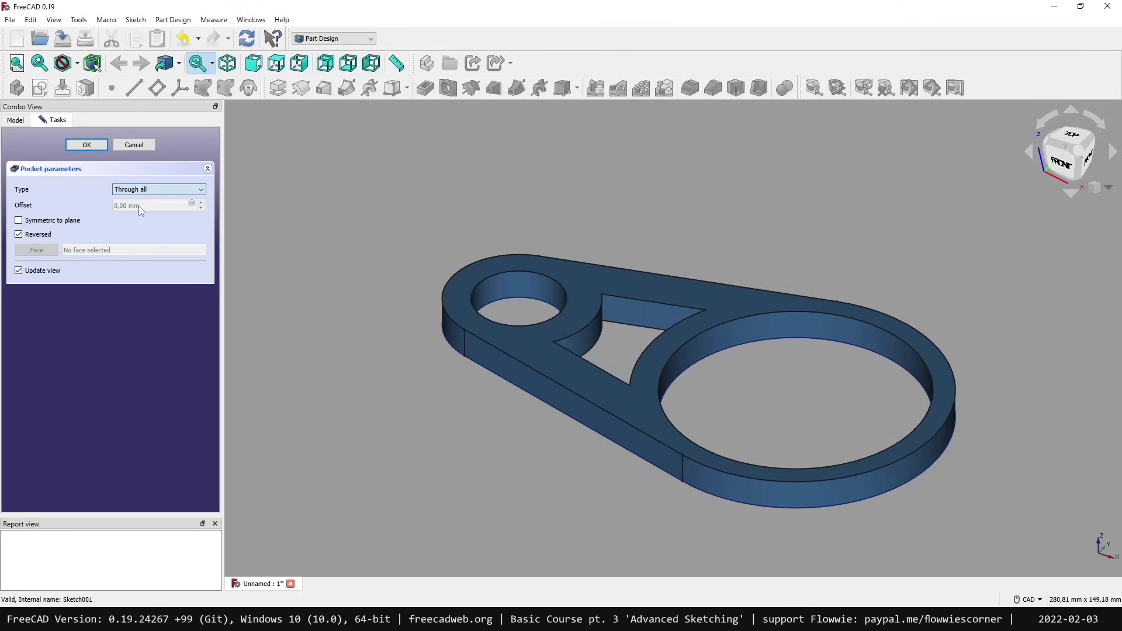
click(91, 146)
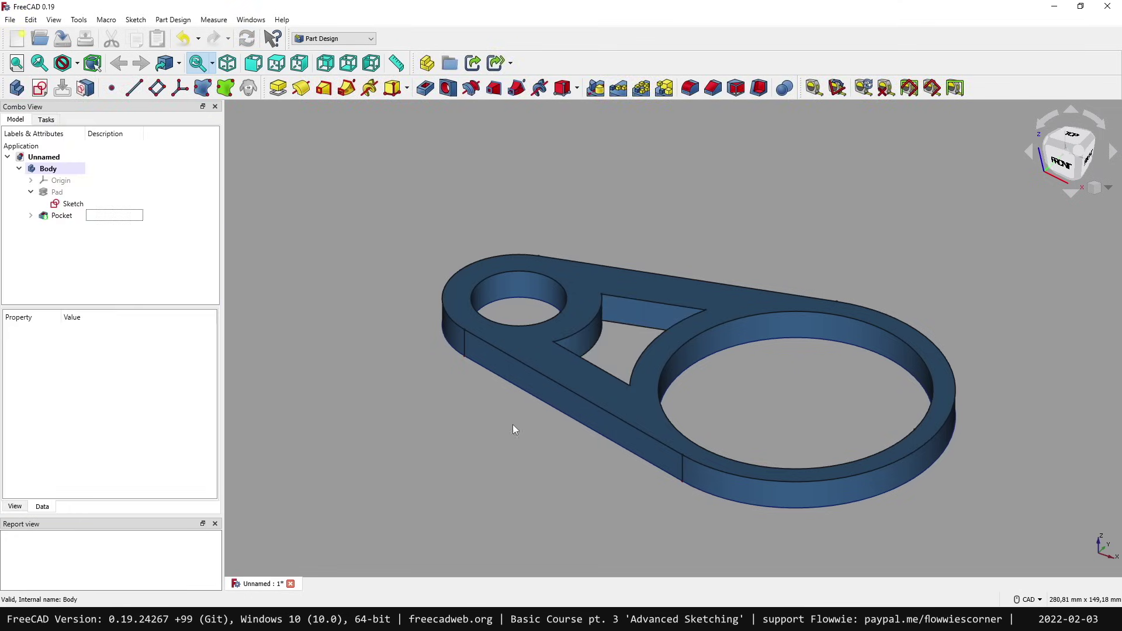
Step: Move the Ø30 mm dimension in the base Sketch to a clearer spot, then select the Pocket's Type property
middle_drag(511, 422, 472, 400)
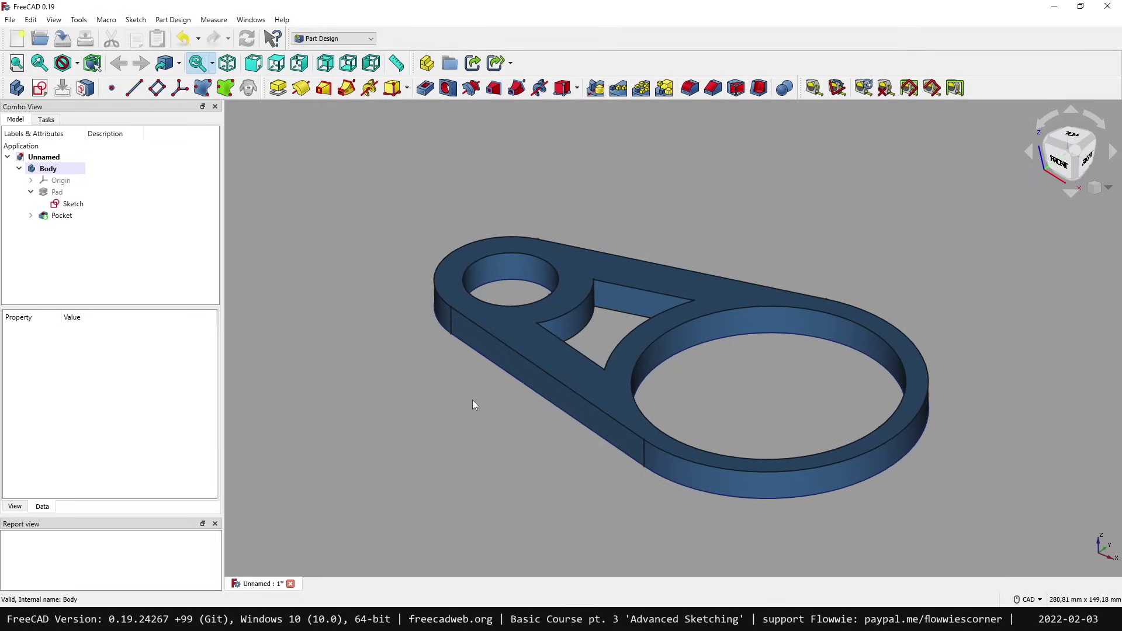
click(30, 216)
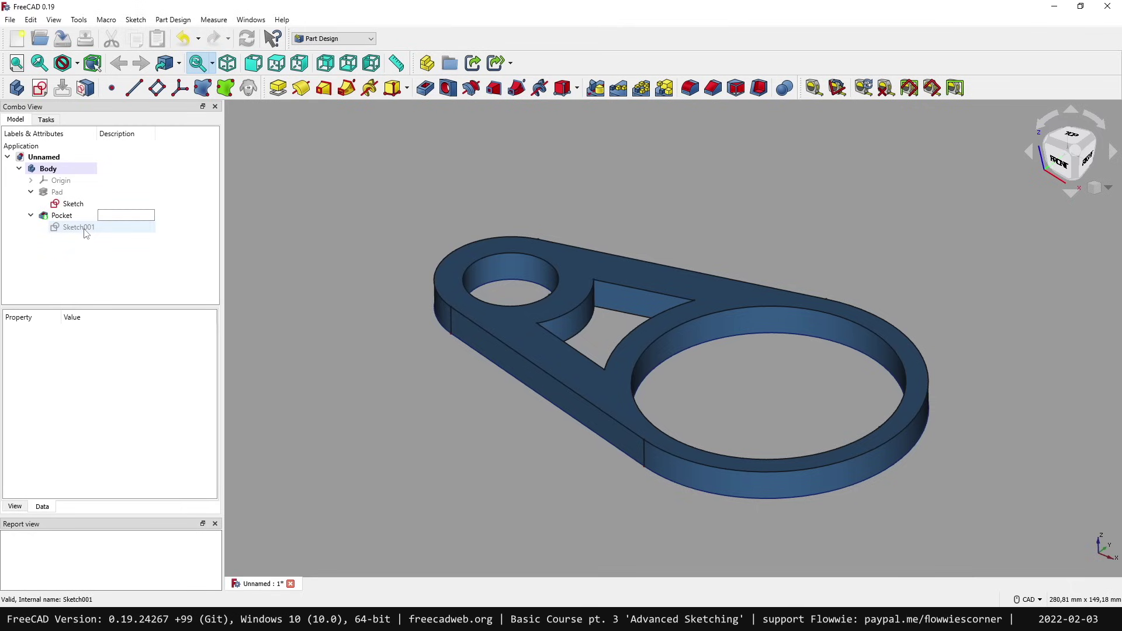
double_click(73, 204)
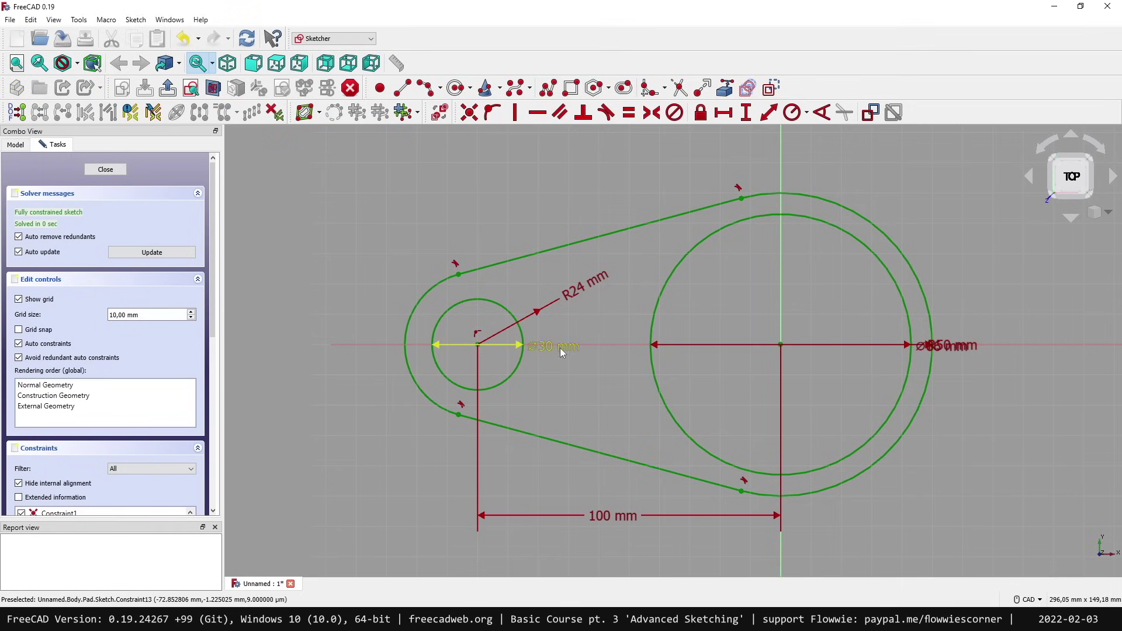
drag(556, 348, 565, 403)
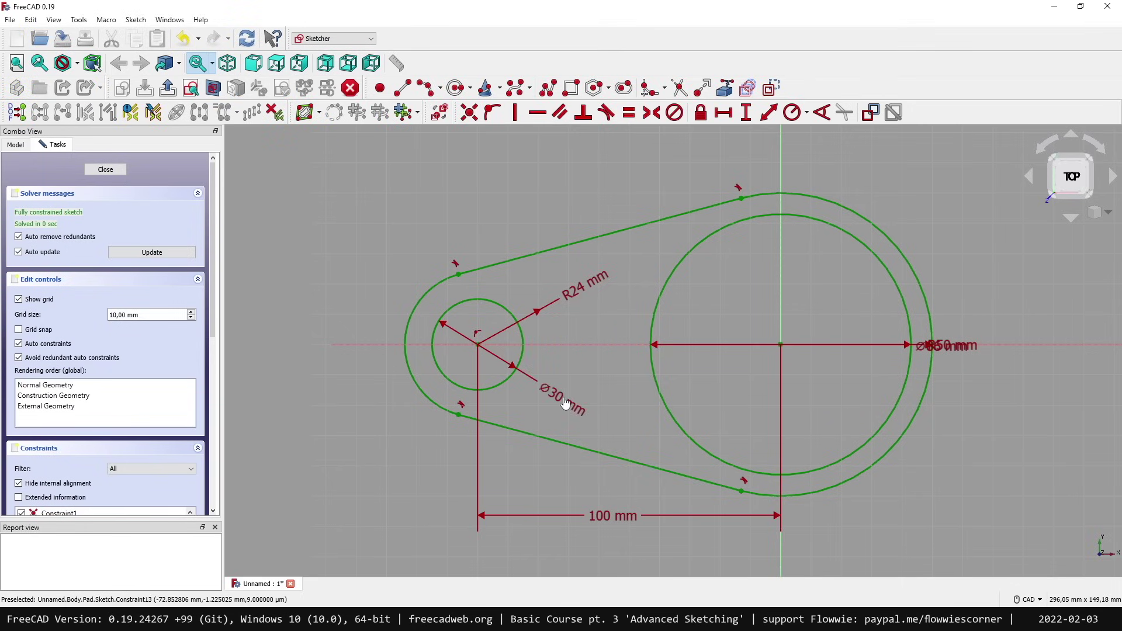
click(105, 169)
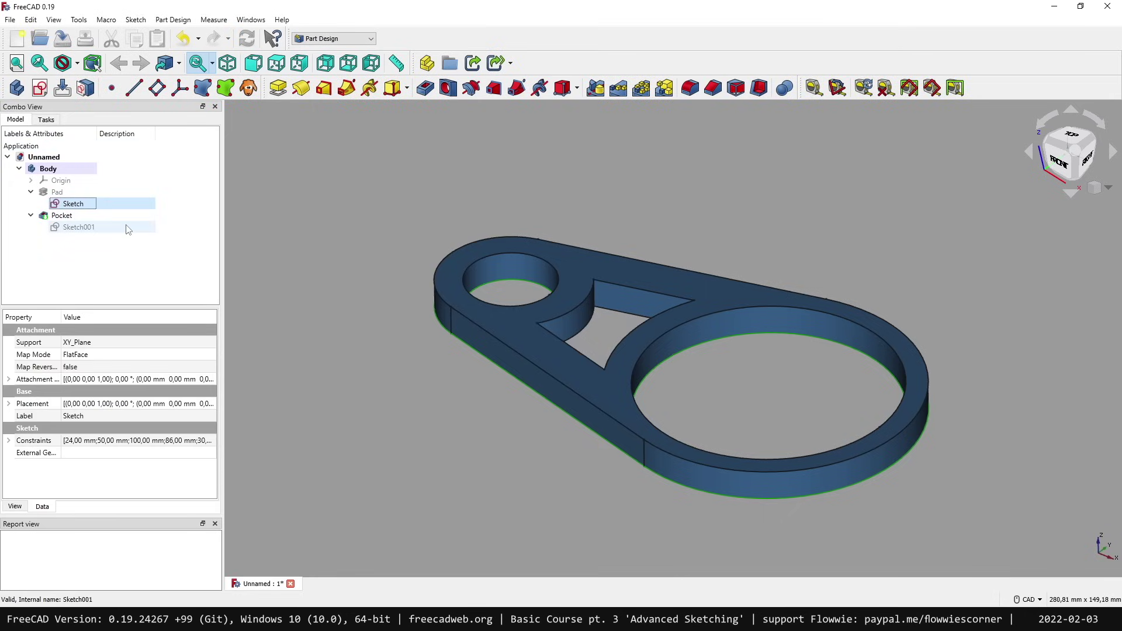
click(100, 218)
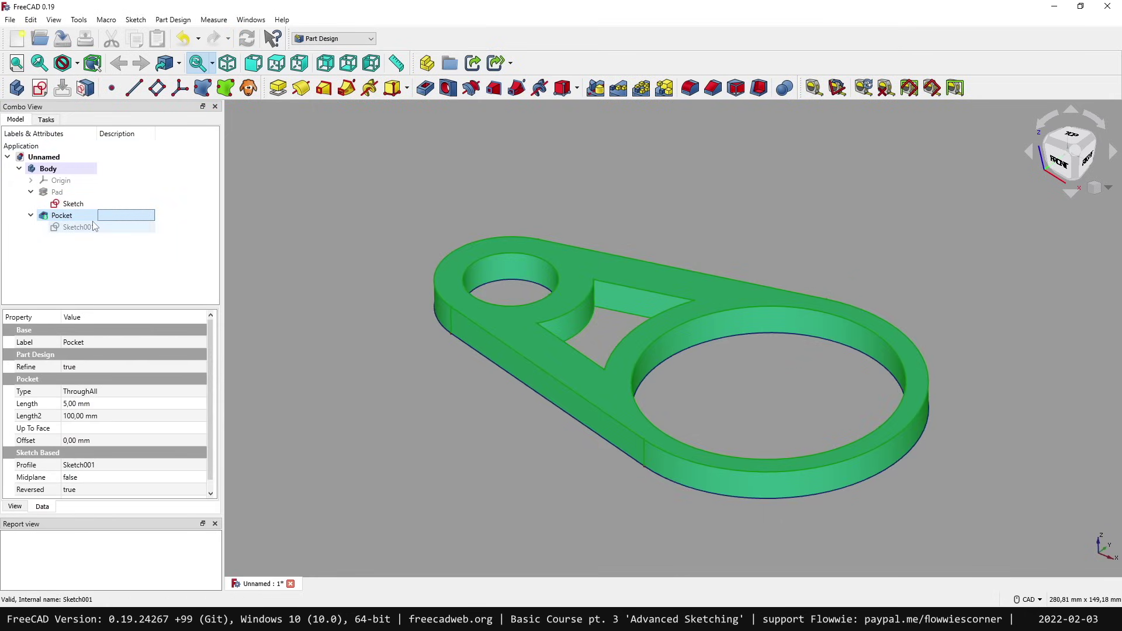
click(128, 391)
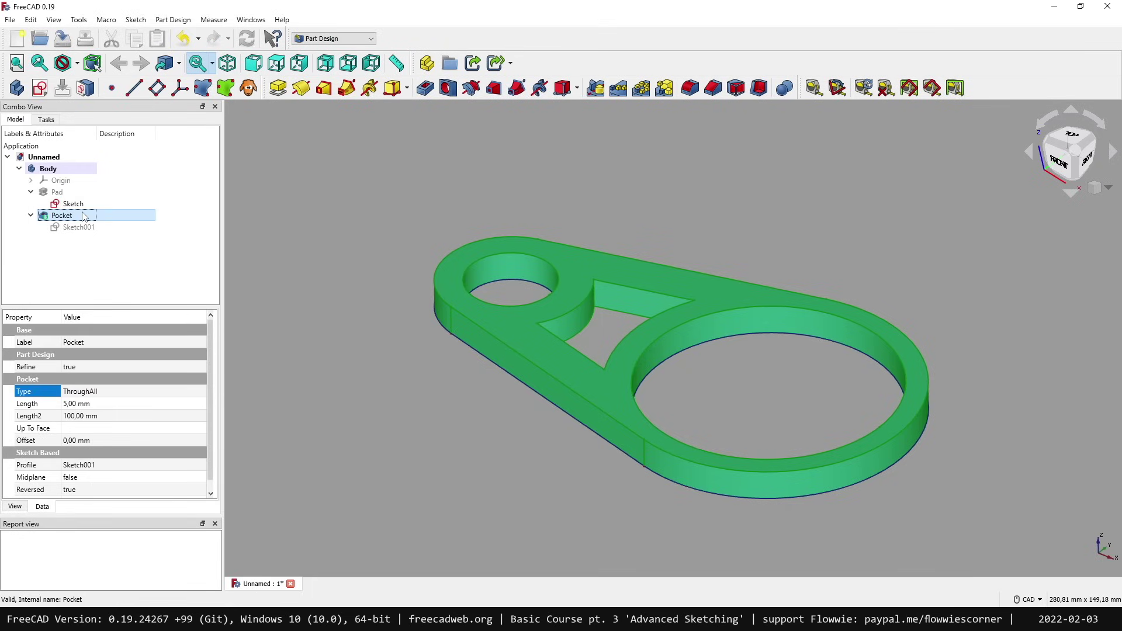
Step: Change the Pocket type to Dimension with a 6 mm length
double_click(90, 216)
click(170, 190)
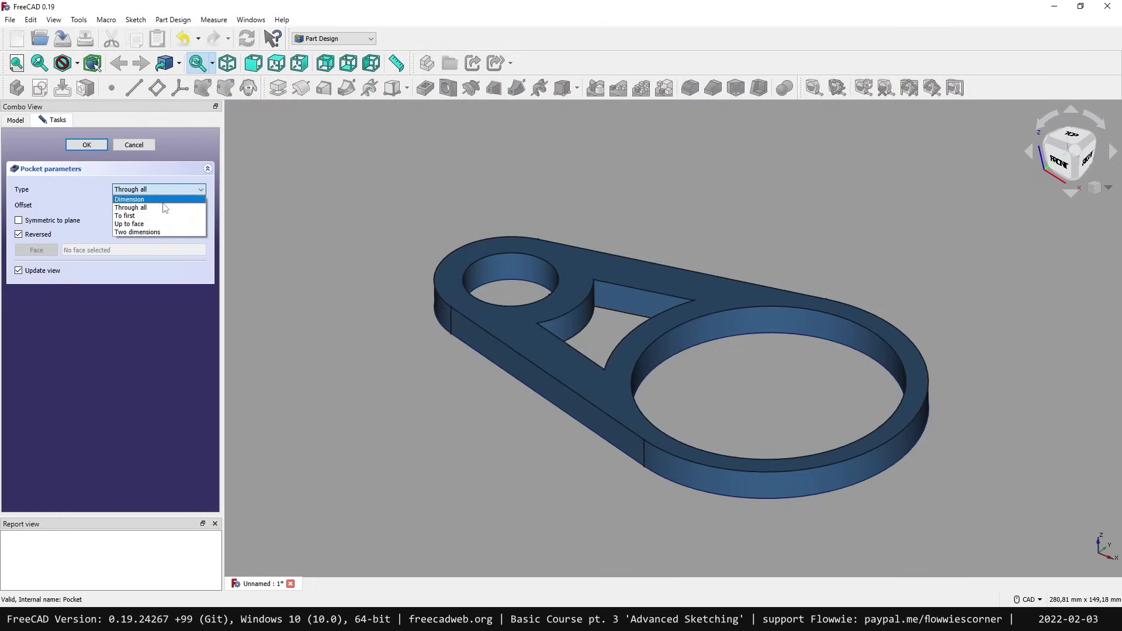
click(130, 199)
click(169, 206)
drag(169, 206, 110, 212)
text(6)
key(Return)
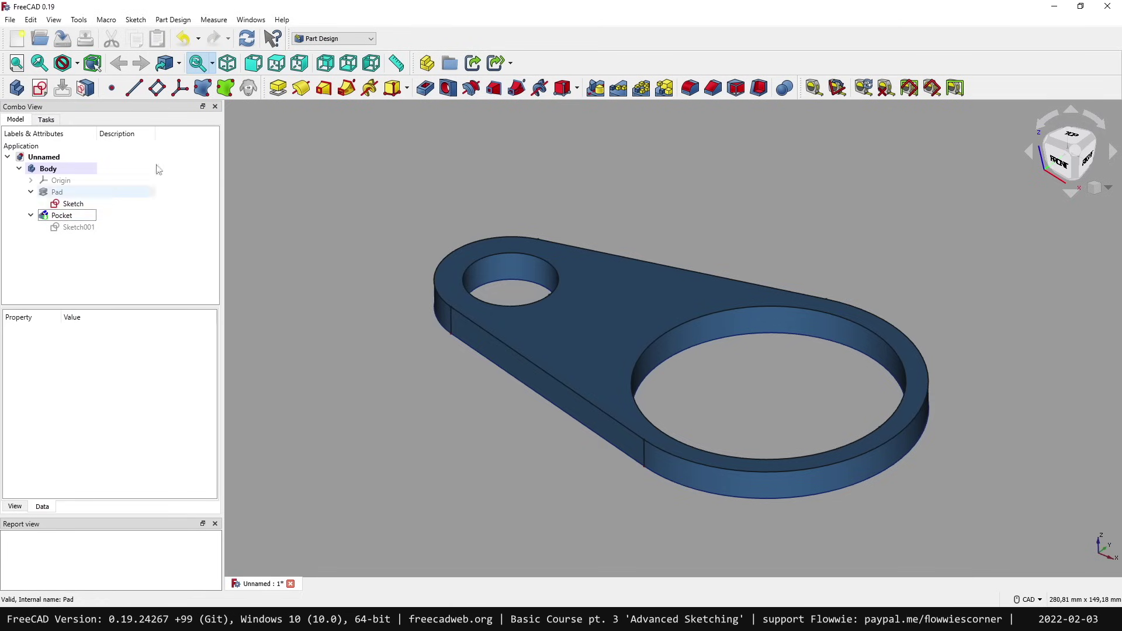
Step: Orbit the plate to inspect the blind recess from the underside, side and top
middle_drag(474, 453, 613, 225)
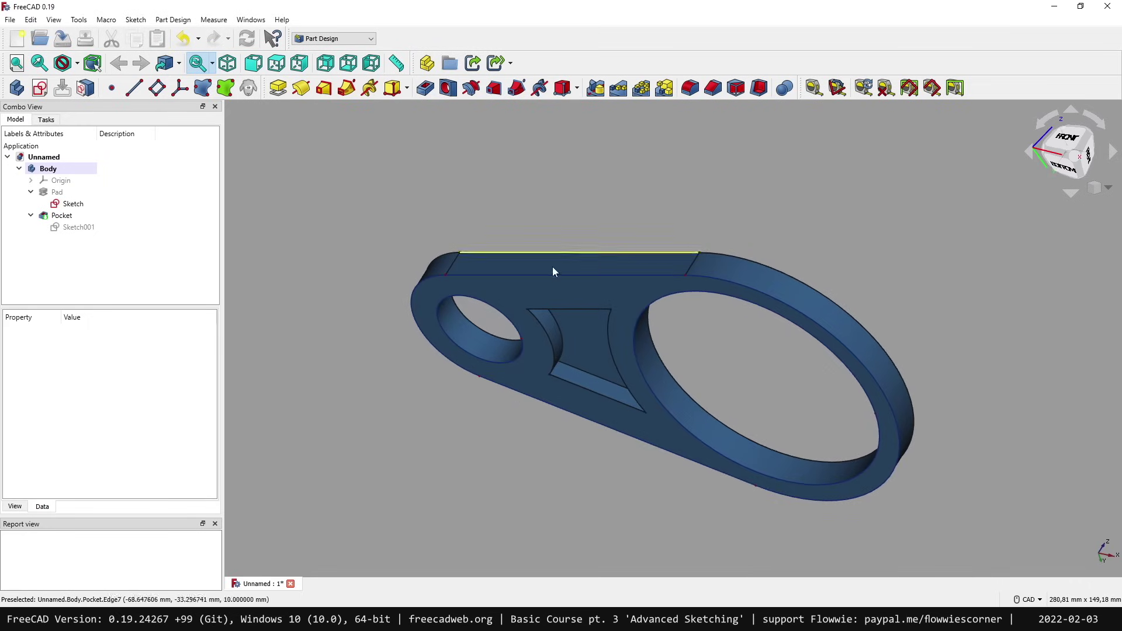
mouse_move(748, 367)
middle_down()
mouse_move(752, 275)
mouse_move(789, 409)
mouse_move(719, 445)
mouse_move(904, 483)
mouse_move(809, 514)
mouse_move(841, 353)
mouse_move(857, 365)
mouse_move(789, 496)
mouse_move(801, 411)
mouse_move(632, 422)
mouse_move(546, 471)
mouse_move(501, 430)
middle_up()
click(131, 204)
click(408, 240)
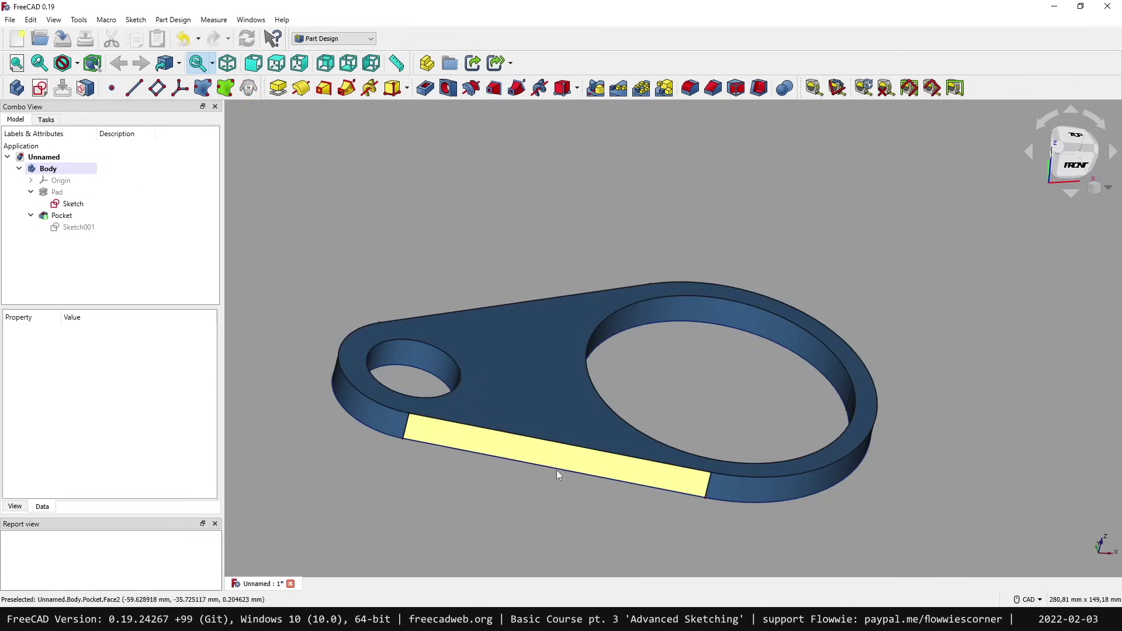
middle_drag(561, 473, 636, 278)
middle_drag(579, 462, 555, 491)
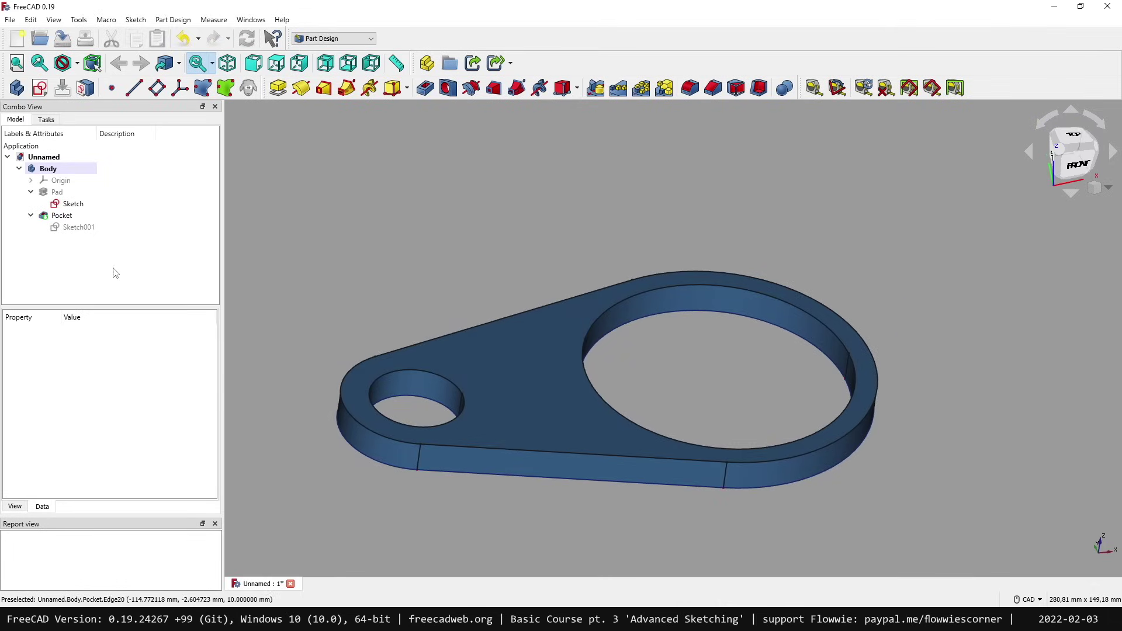
Step: Open Sketch002 from the model tree in Sketcher edit mode over the plate
double_click(89, 228)
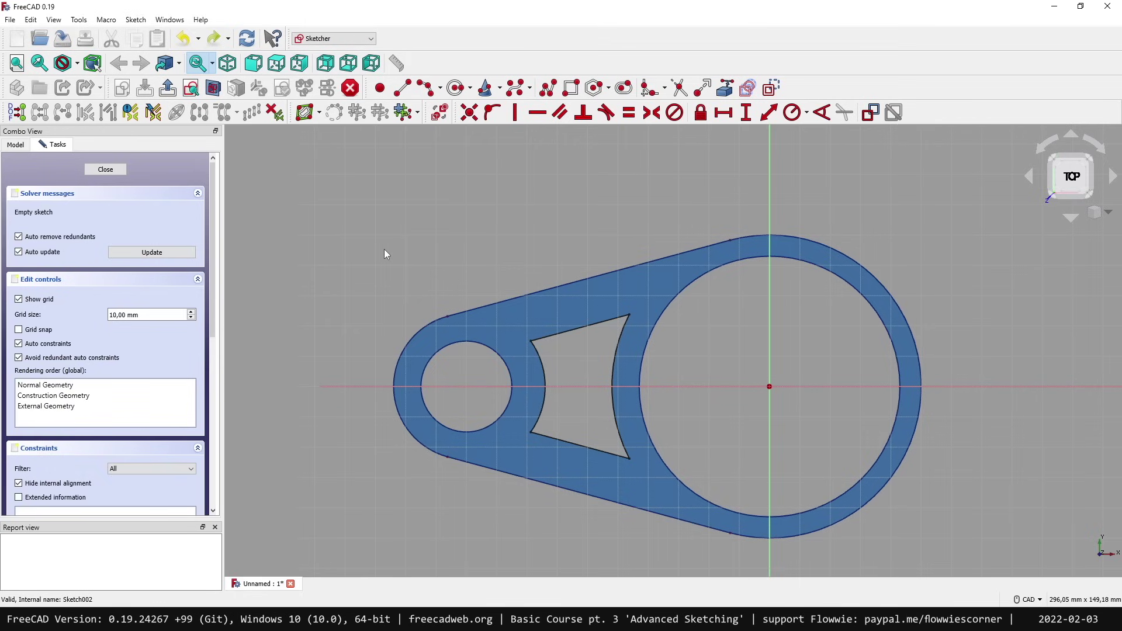
Step: In the Firefox forum thread, follow the Sketcher Lecture link to open sketcher.pdf (1,4 MB)
mouse_move(272, 621)
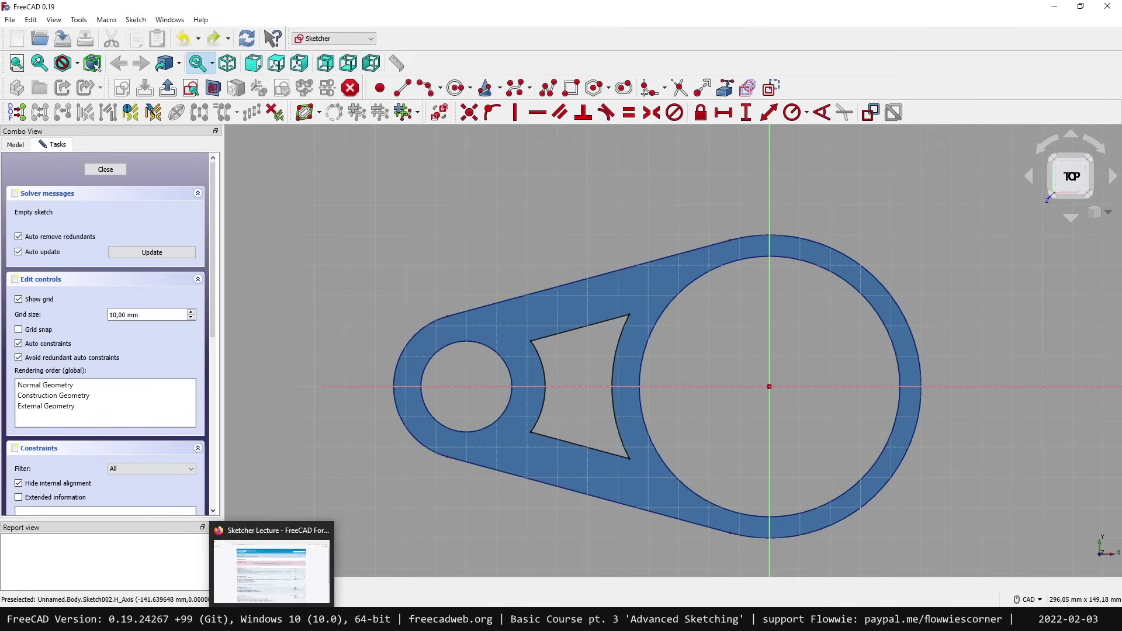
click(272, 570)
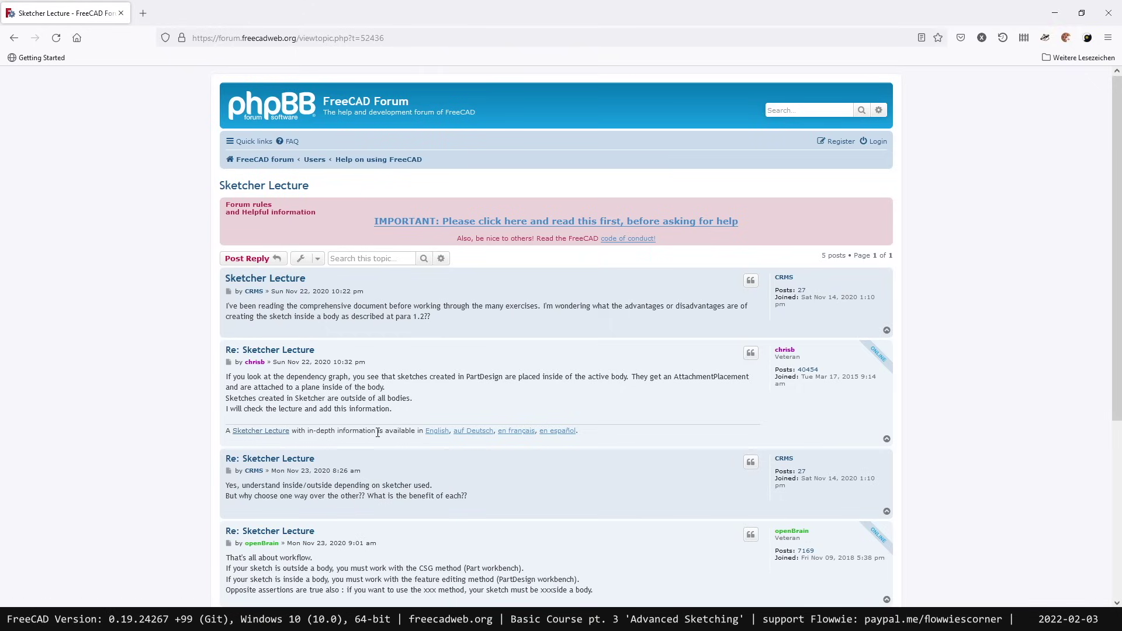
drag(398, 431, 305, 431)
click(308, 441)
click(261, 432)
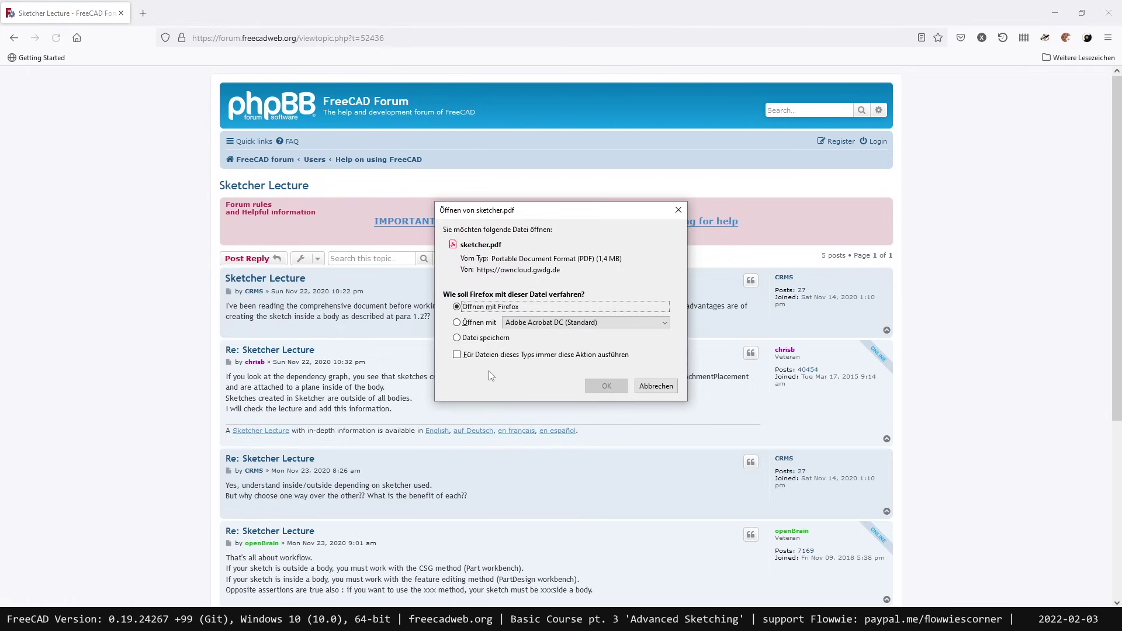
click(592, 387)
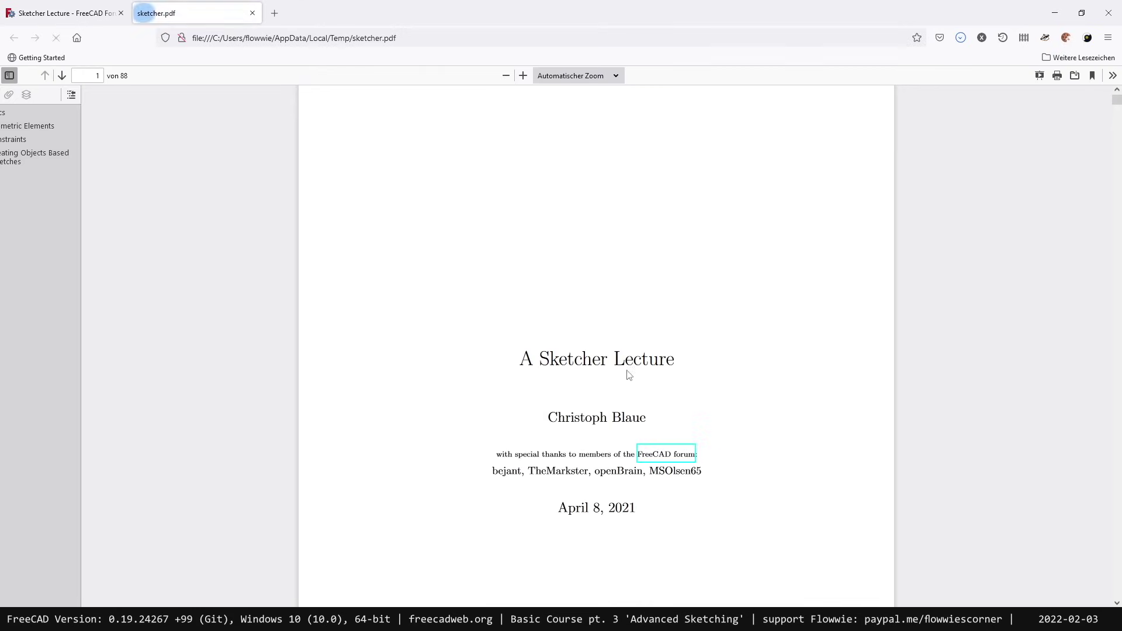
scroll(852, 253, down, 3)
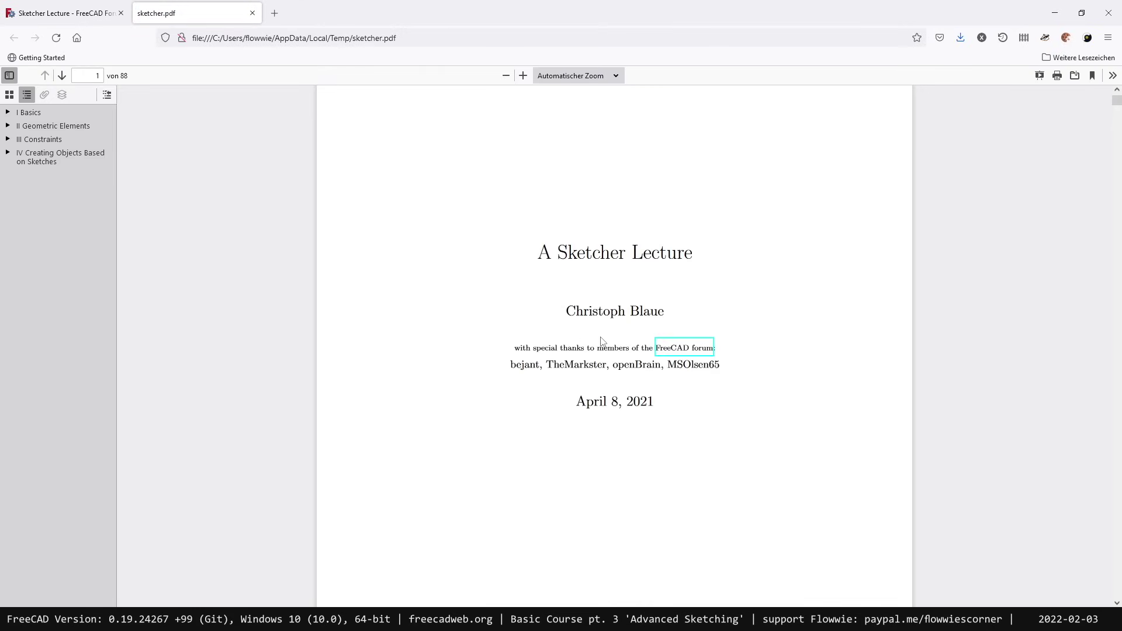
scroll(670, 429, down, 10)
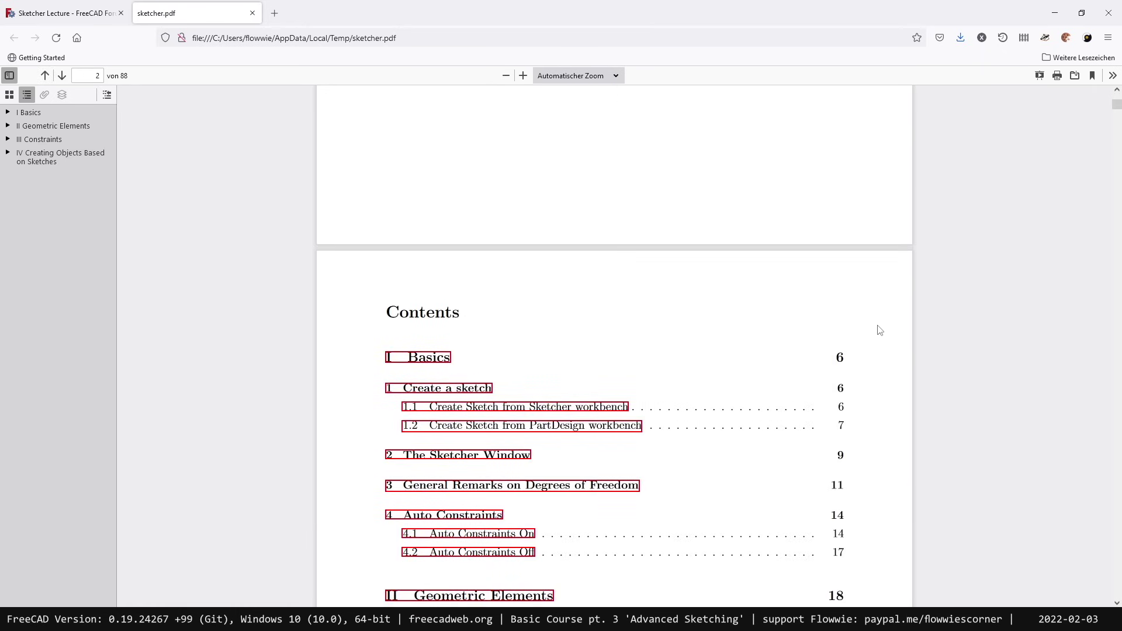
scroll(883, 327, down, 20)
scroll(884, 326, down, 20)
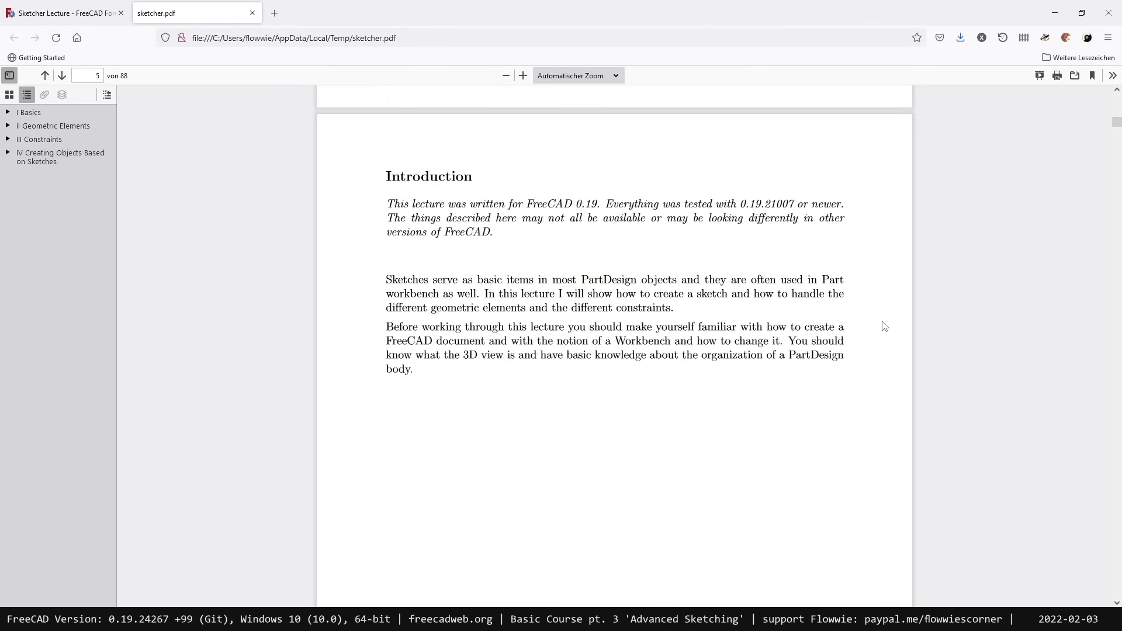
scroll(884, 326, down, 20)
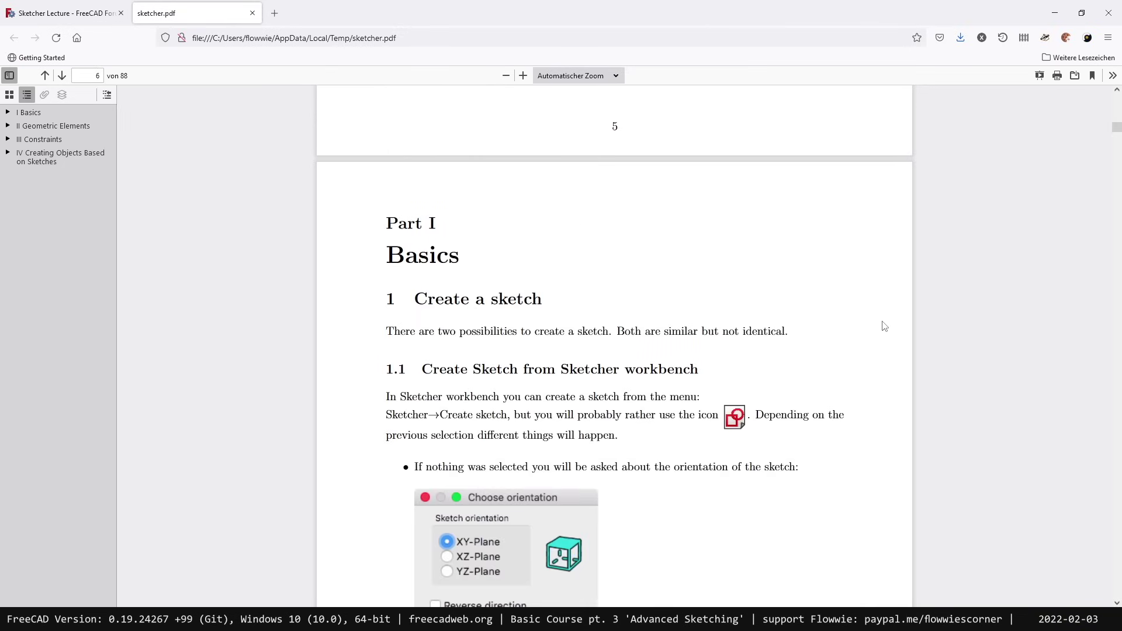
scroll(885, 326, down, 10)
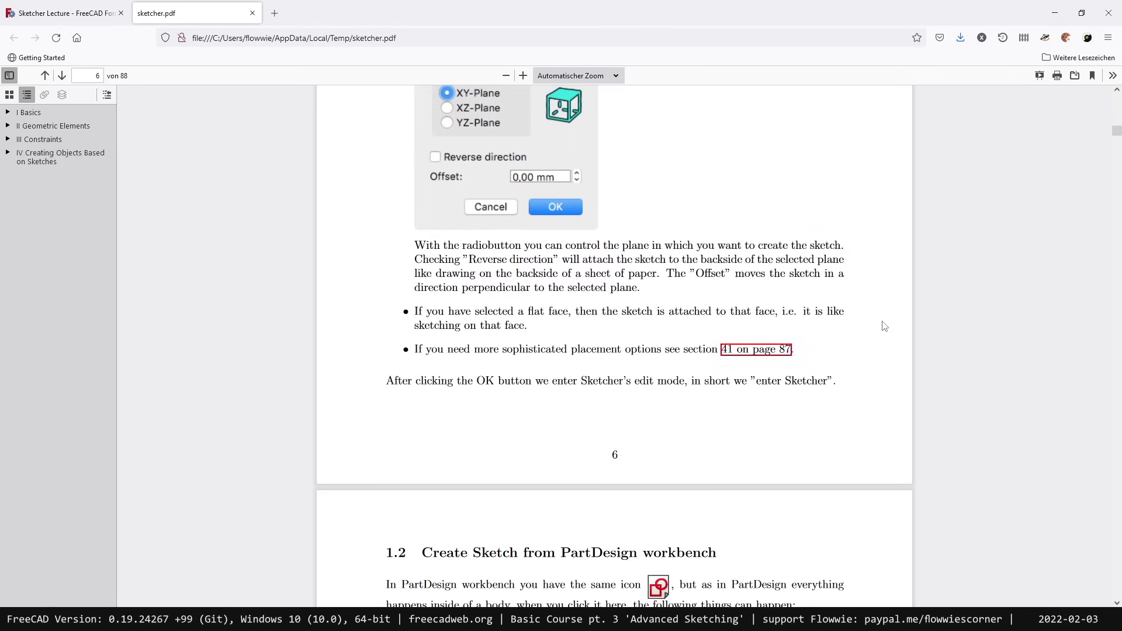
scroll(885, 326, down, 4)
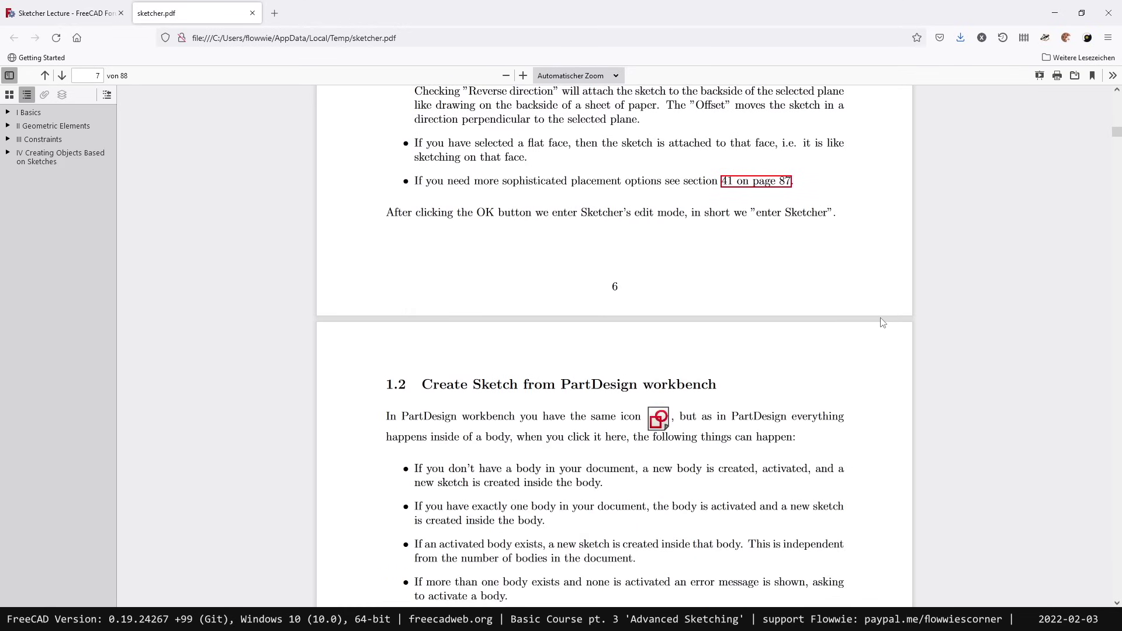
scroll(882, 322, down, 20)
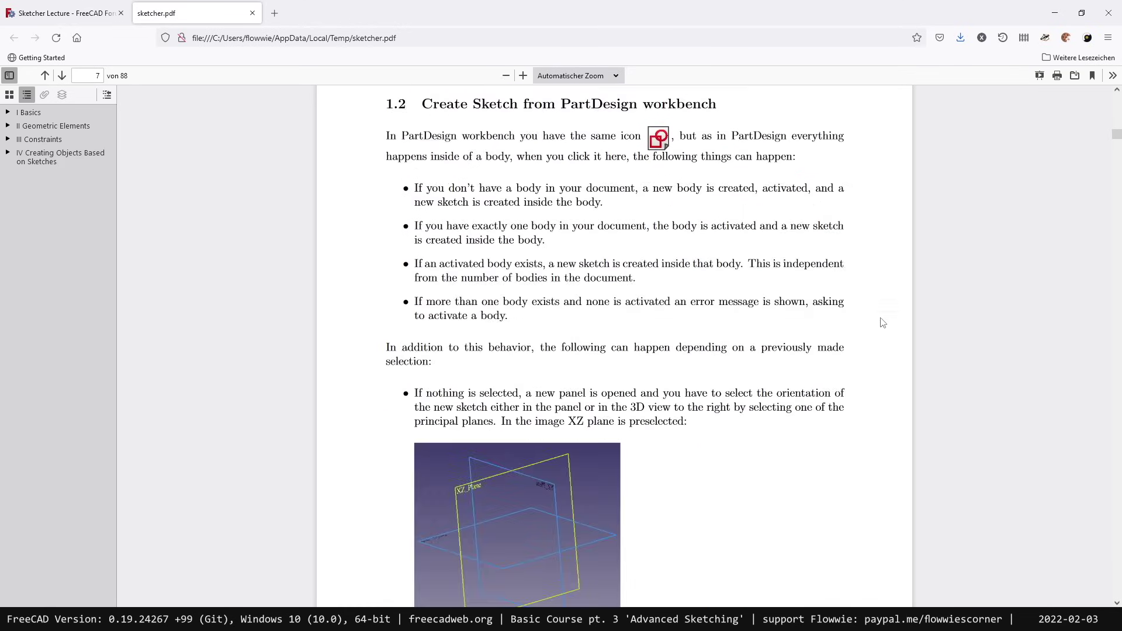
scroll(947, 324, down, 16)
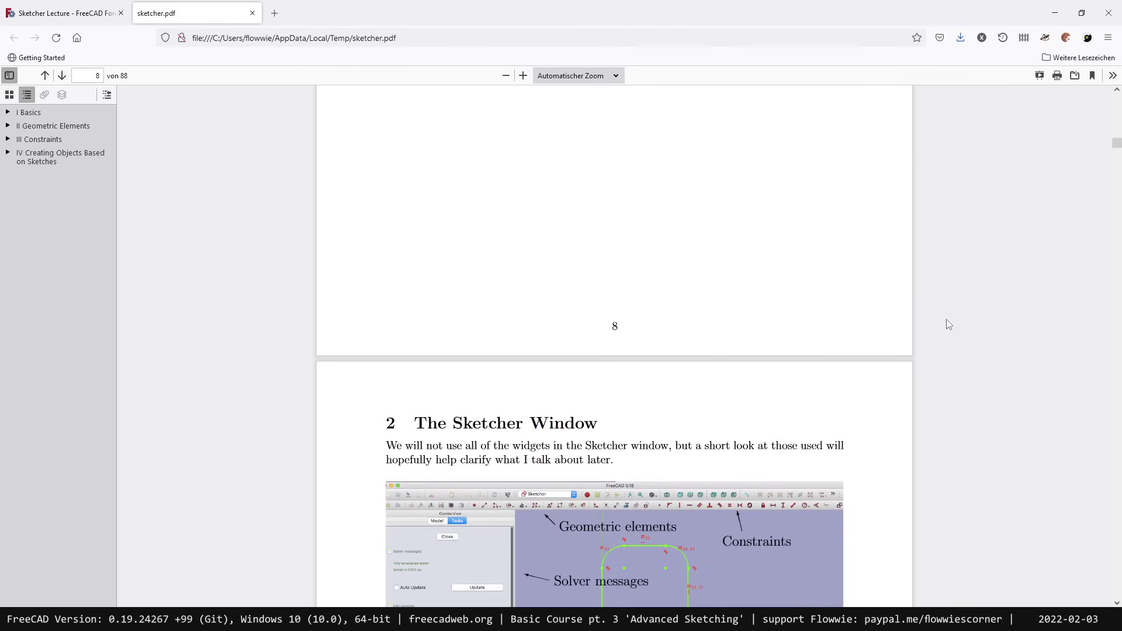
drag(1117, 153, 1118, 96)
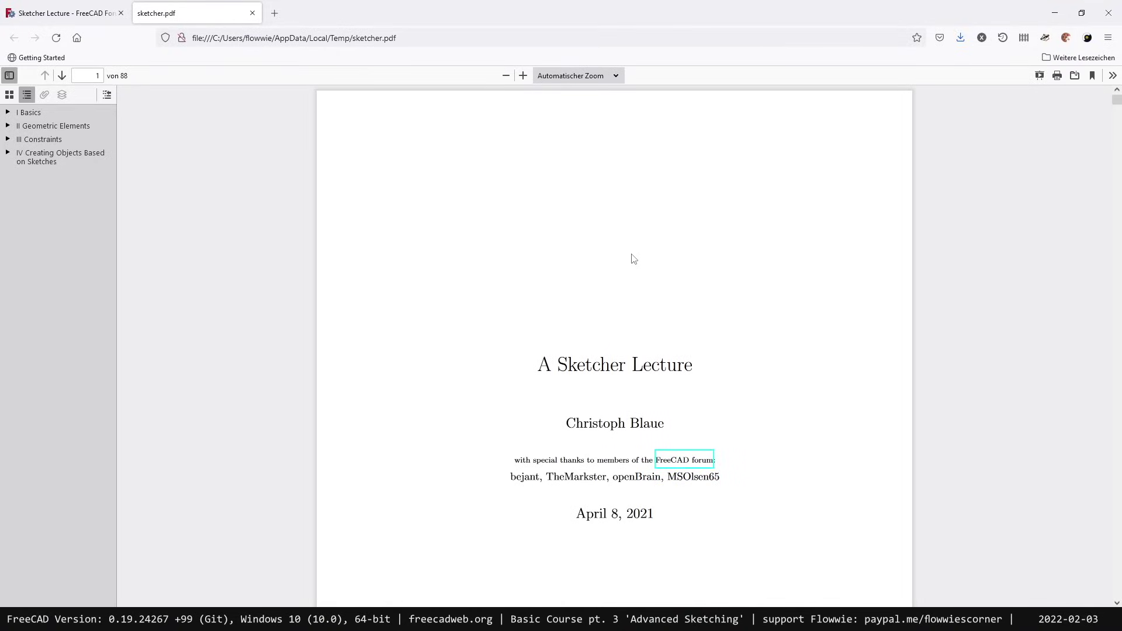